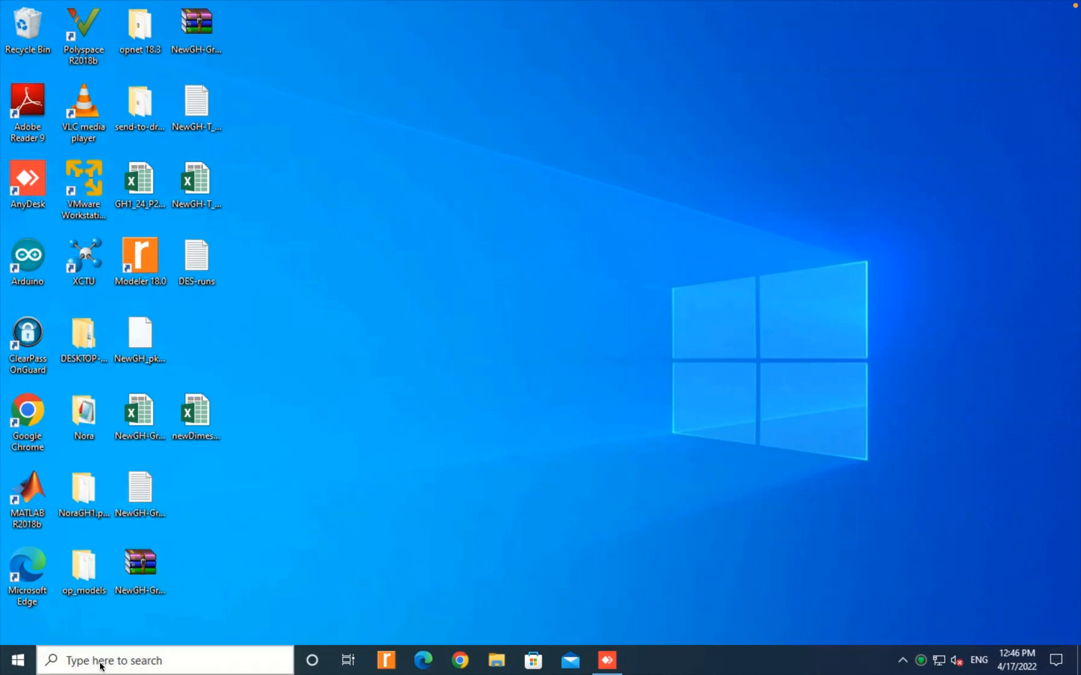
# Step: Open the Visual Studio Command Prompt (2010) and move its window clear of the desktop icons
pyautogui.click(102, 661)
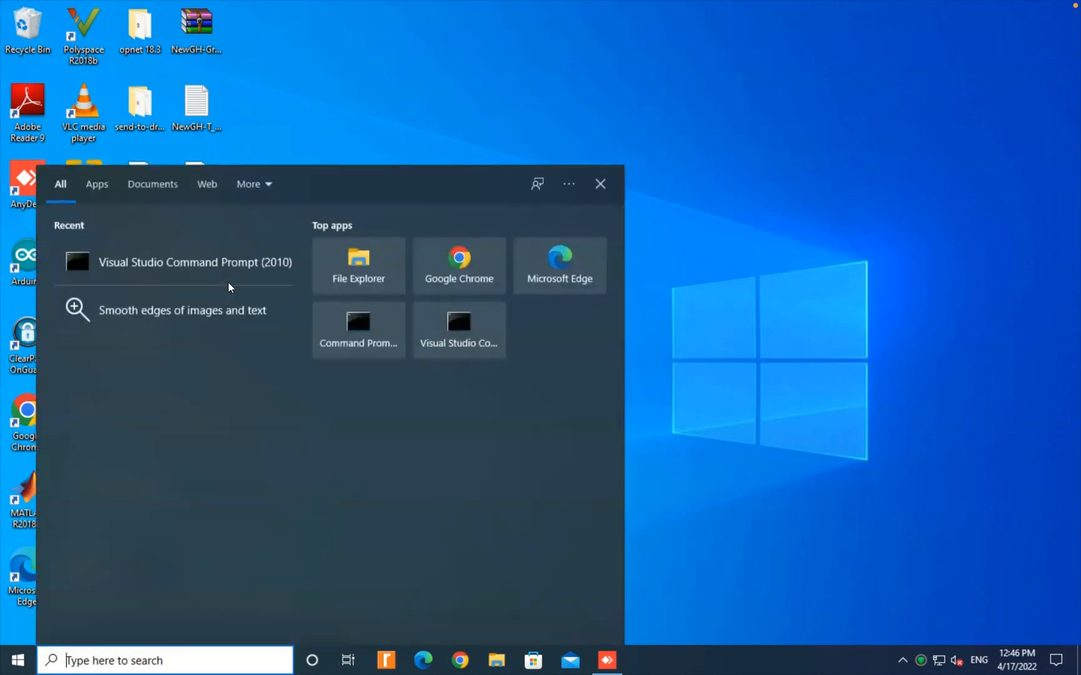
pyautogui.click(232, 263)
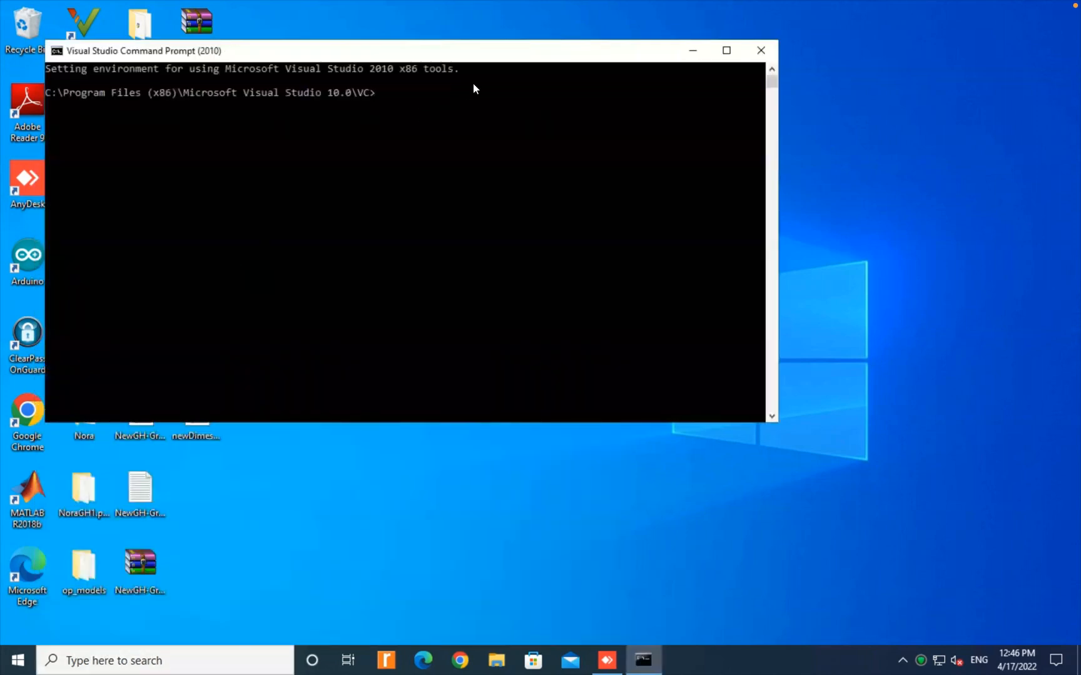
pyautogui.moveTo(481, 56); pyautogui.dragTo(718, 132)
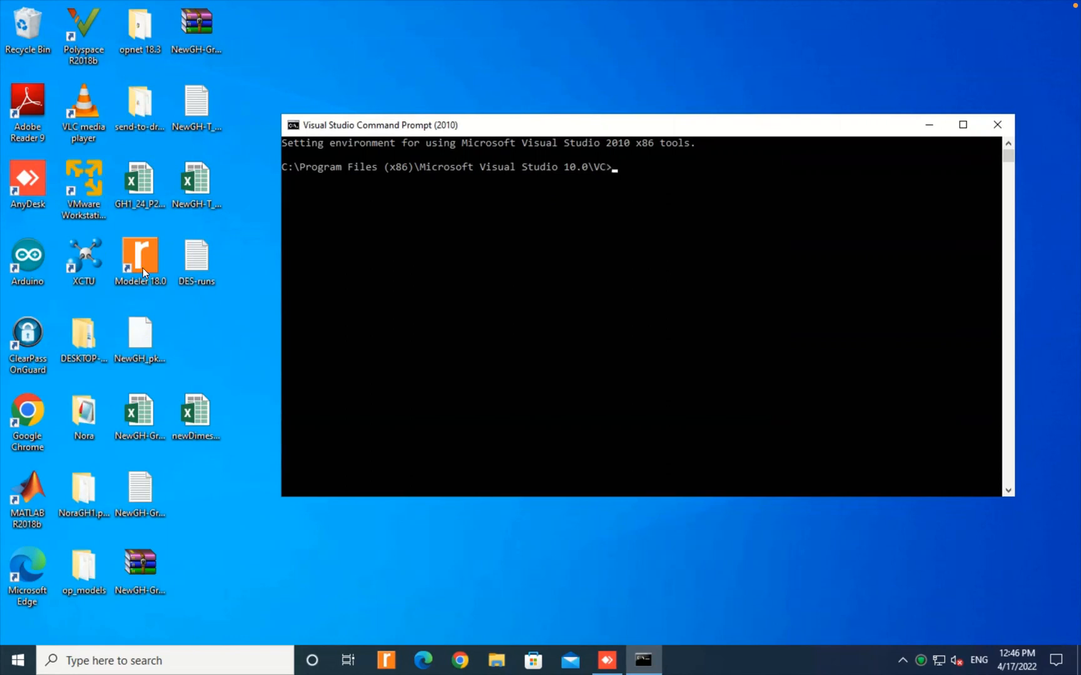
# Step: Copy the target path from the properties of the Modeler 18.0 desktop shortcut
pyautogui.click(136, 254)
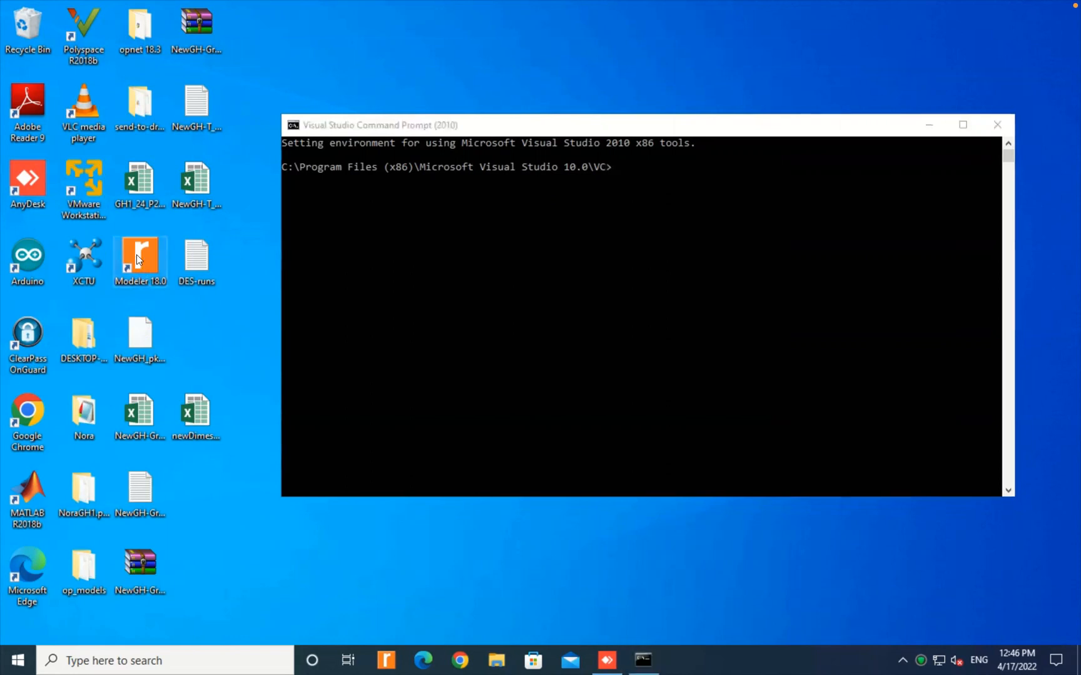
pyautogui.rightClick(136, 254)
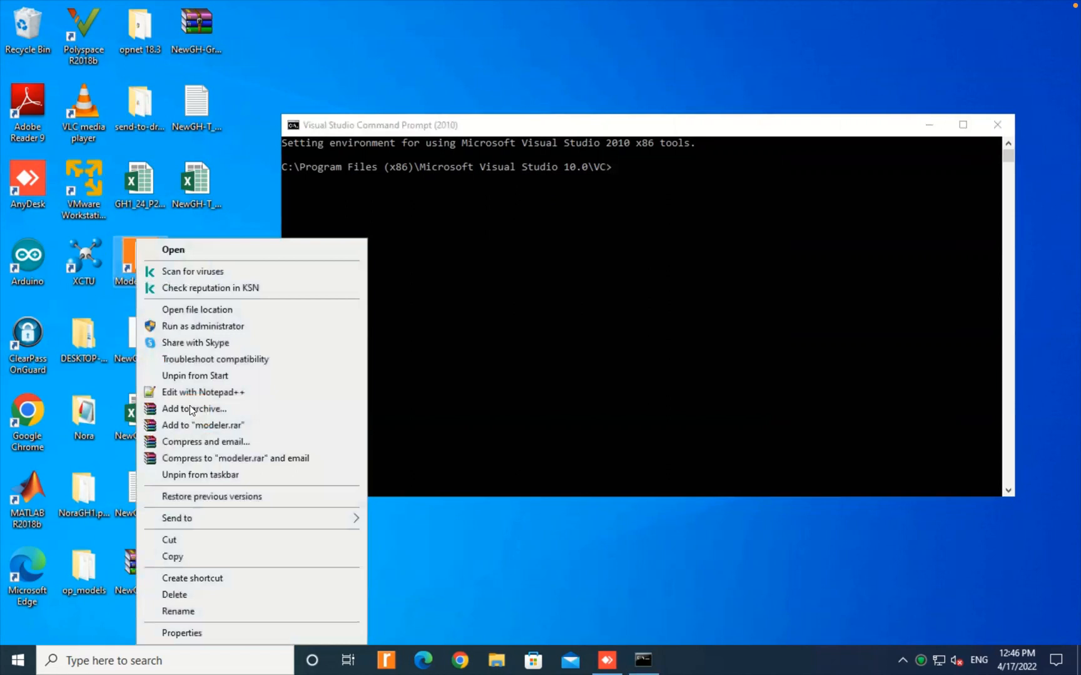
pyautogui.click(181, 633)
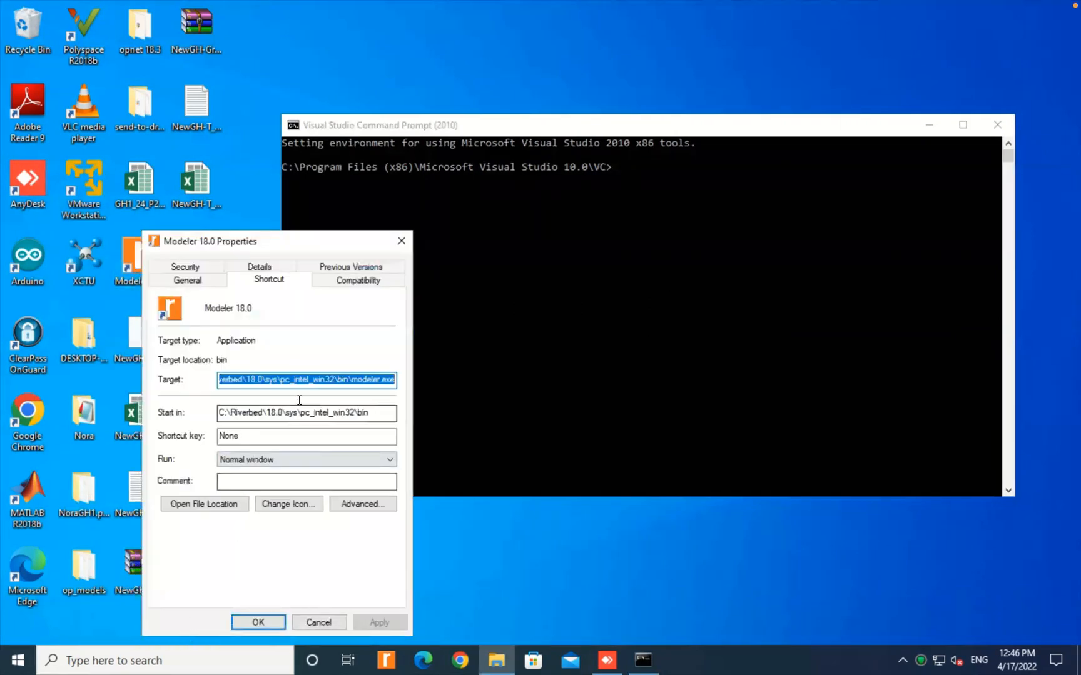
pyautogui.rightClick(305, 378)
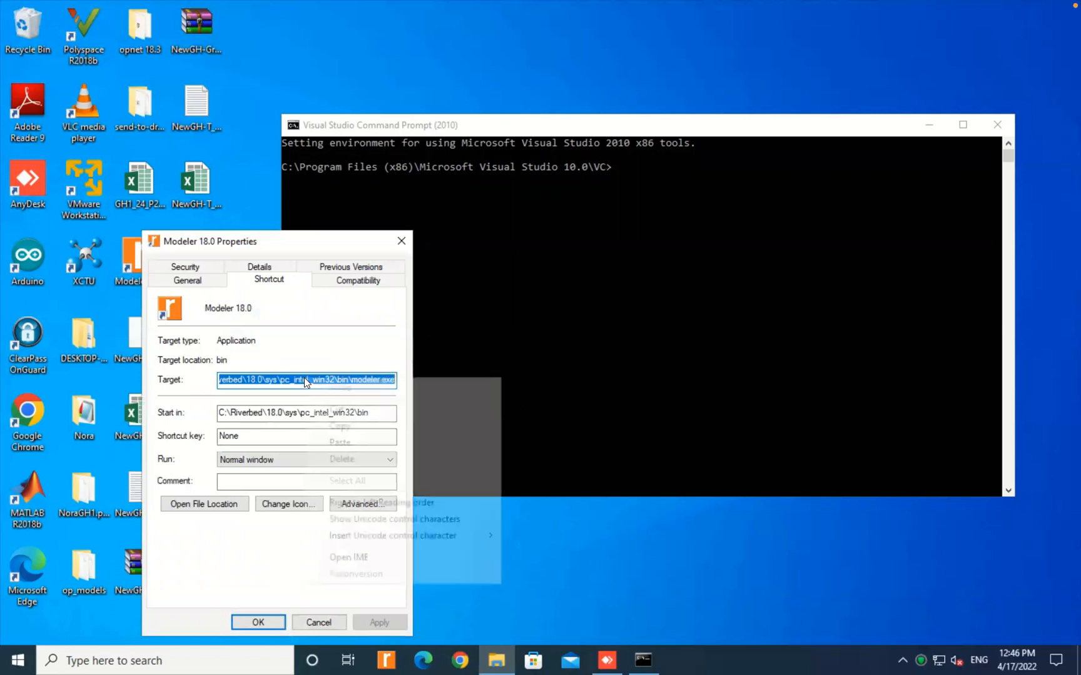
pyautogui.click(326, 425)
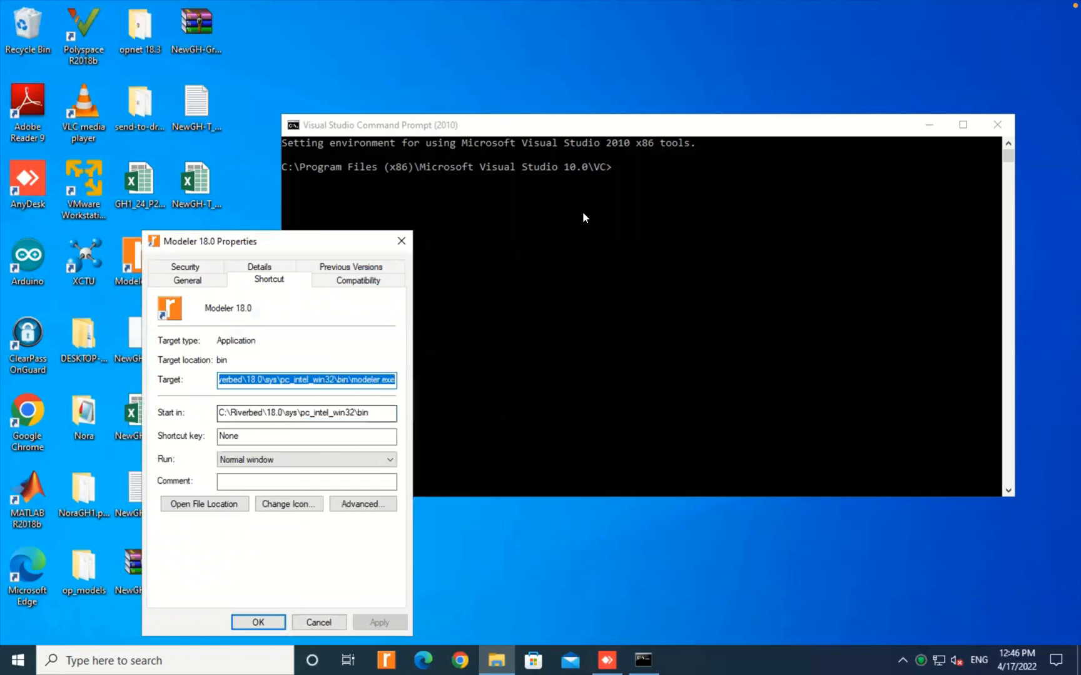
# Step: Launch Riverbed Modeler from the command prompt by running C:\Riverbed\18.0\sys\pc_intel_win32\bin\modeler.exe
pyautogui.click(613, 171)
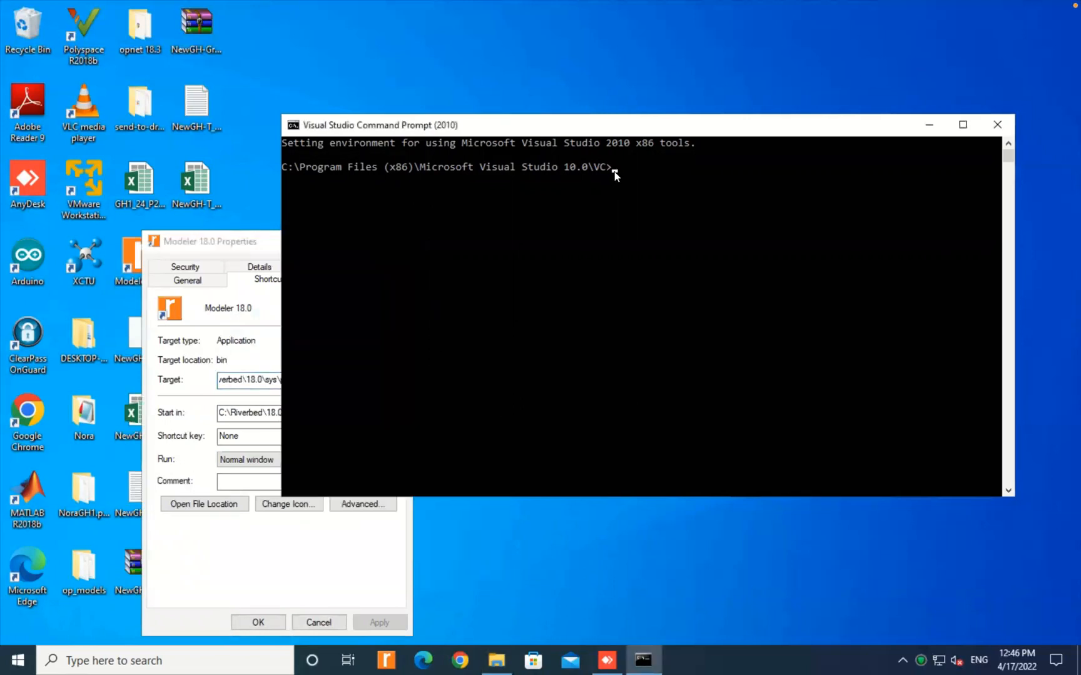
pyautogui.hotkey('ctrl', 'v')
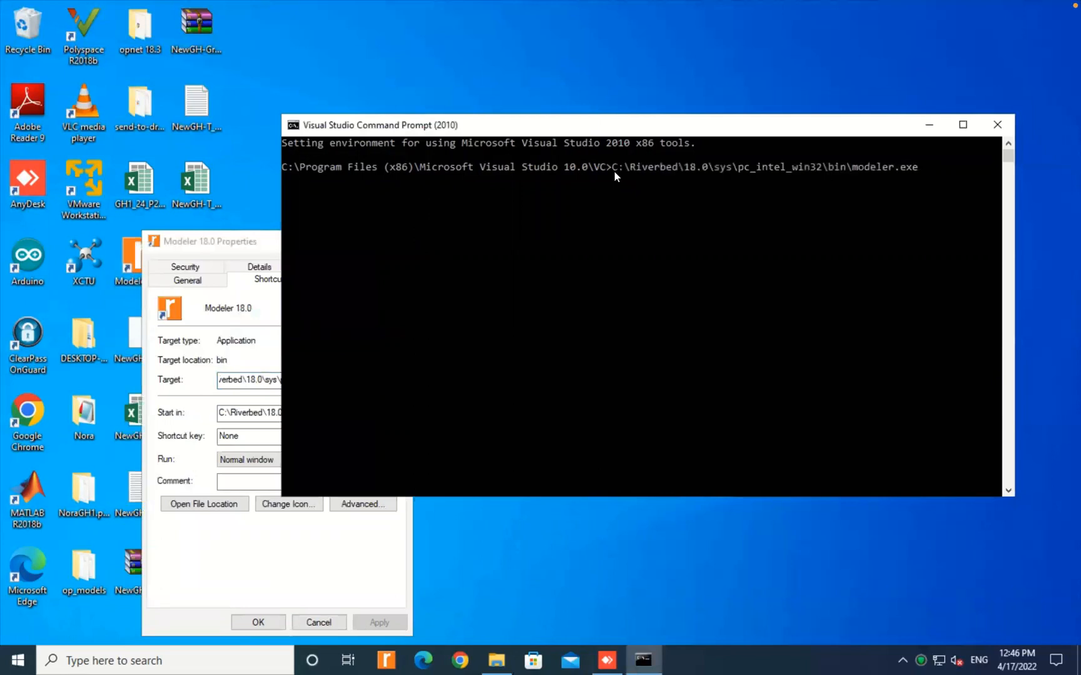
pyautogui.press('Return')
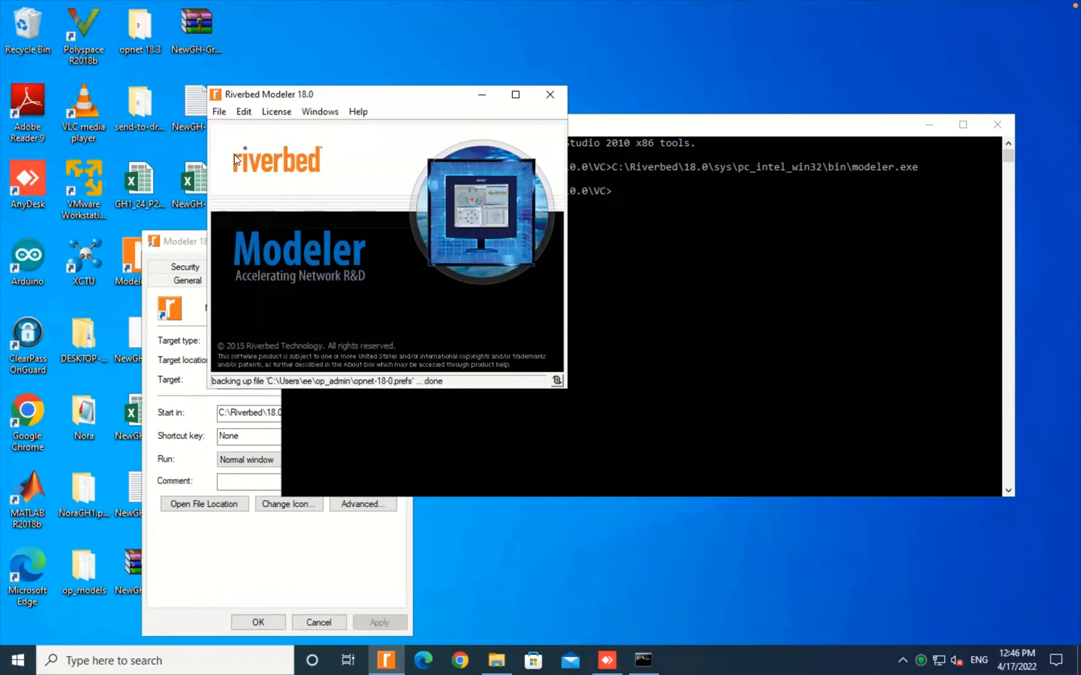
# Step: Create a new project, accepting project2 as the project name and scenario1 as the scenario name
pyautogui.click(219, 112)
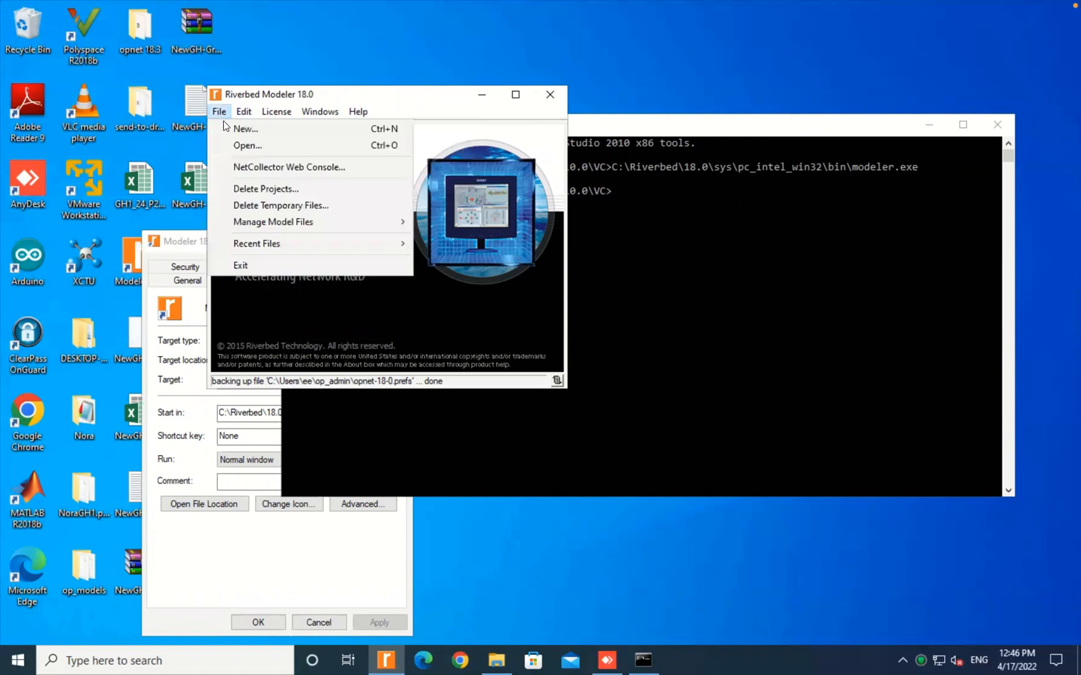
pyautogui.click(244, 128)
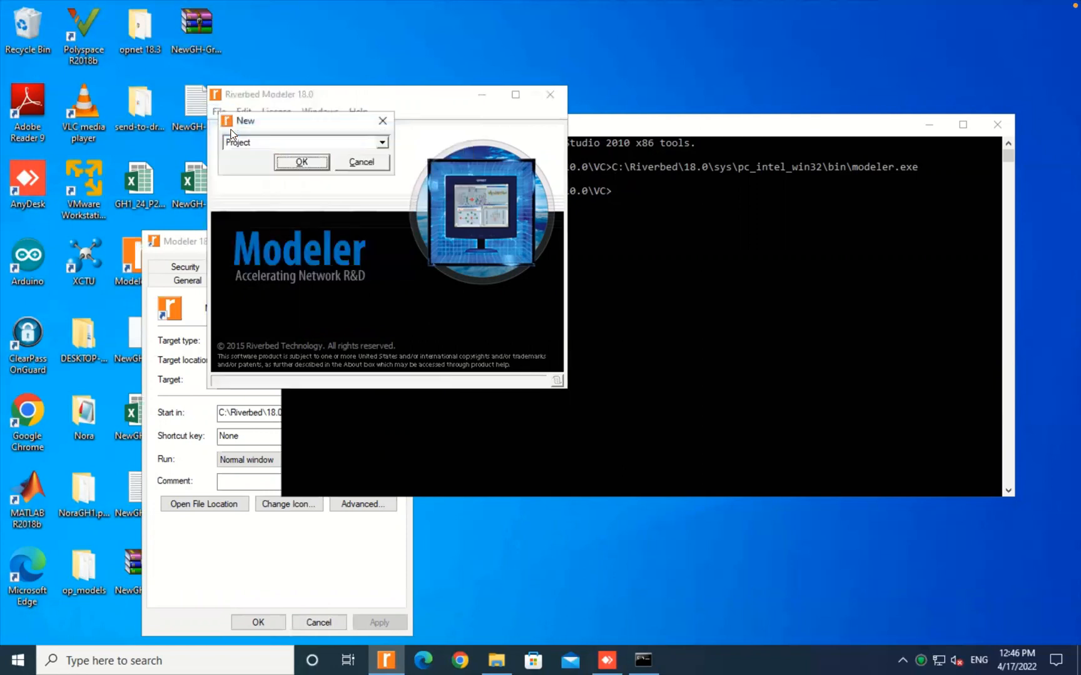
pyautogui.click(299, 161)
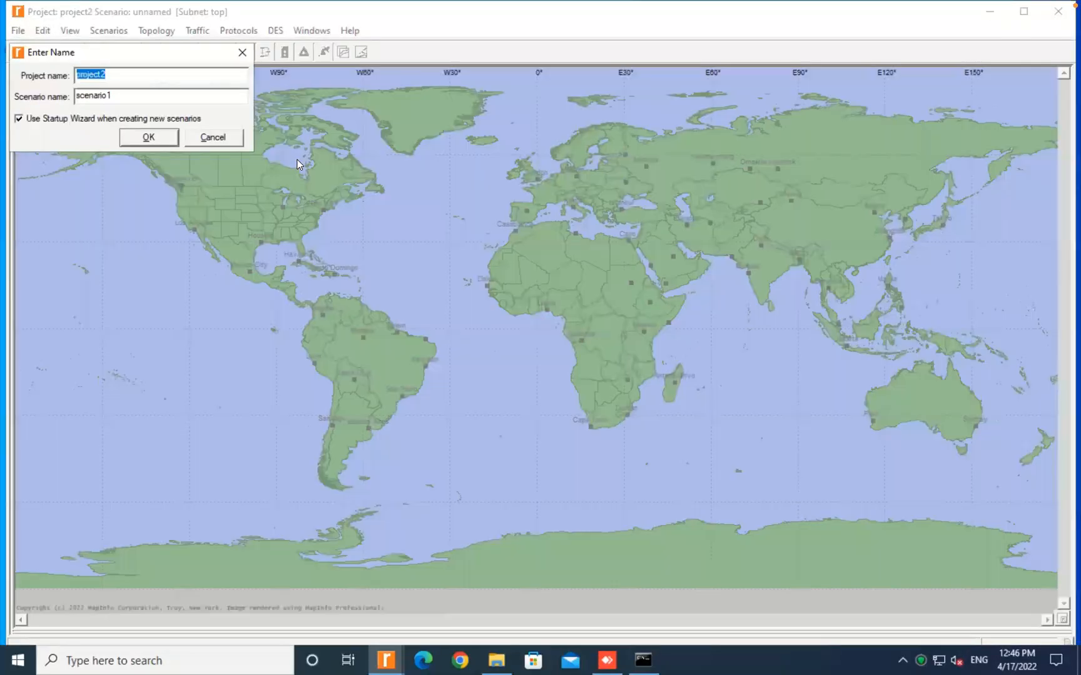
pyautogui.click(113, 73)
pyautogui.click(149, 138)
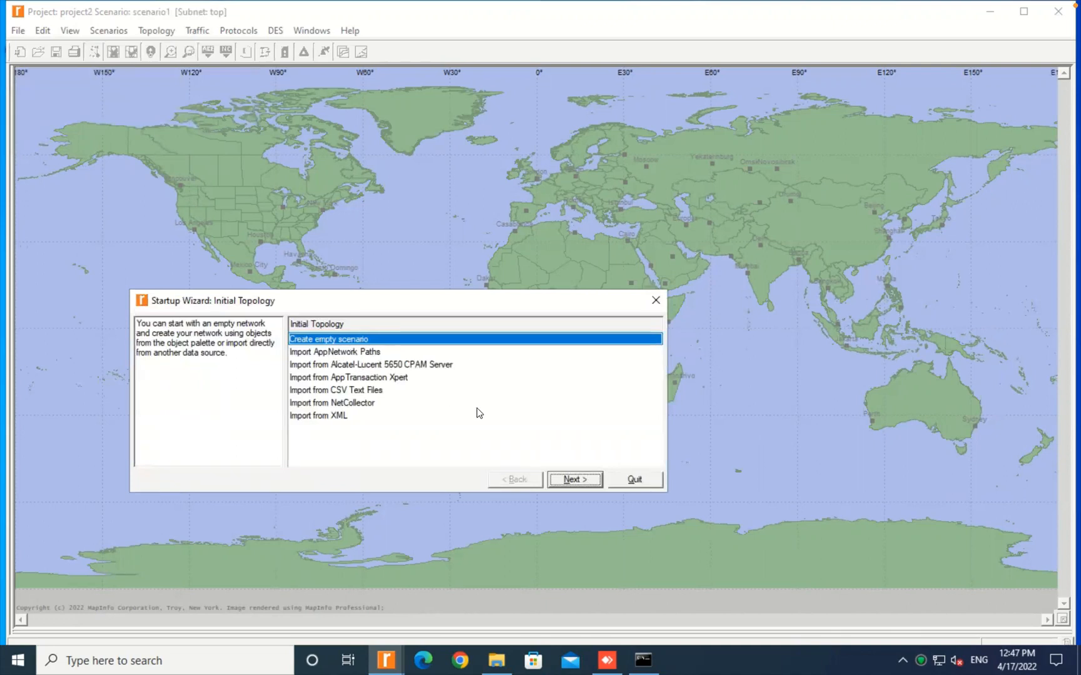
# Step: Set up an empty scenario with the Office network scale and a size of 100 by 100 meters
pyautogui.click(571, 480)
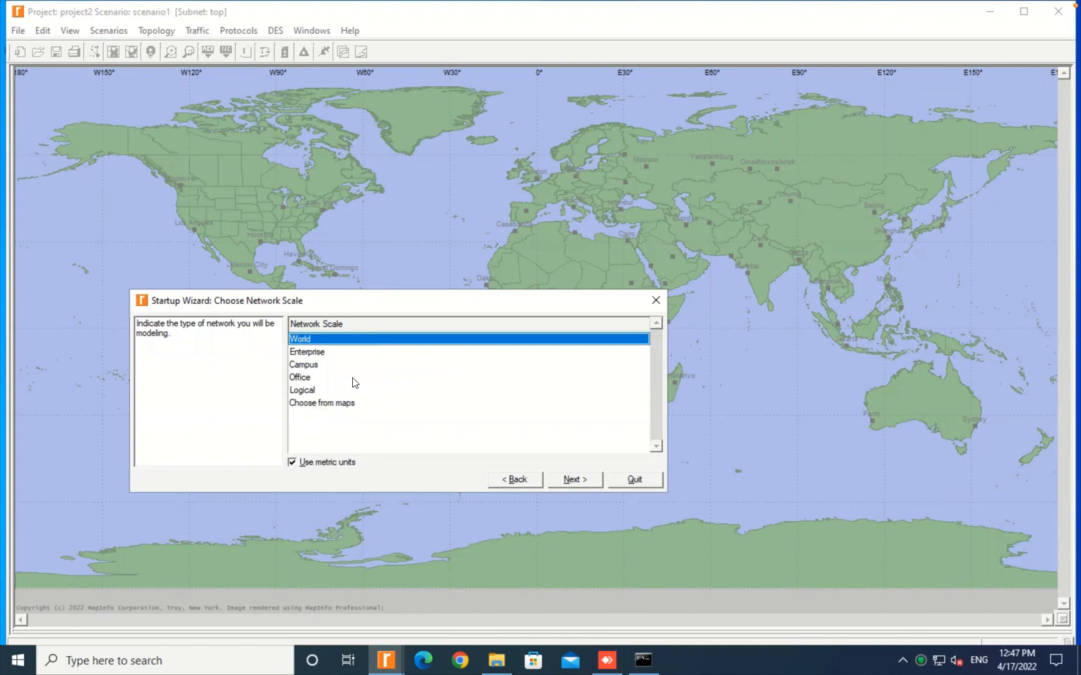
pyautogui.click(300, 379)
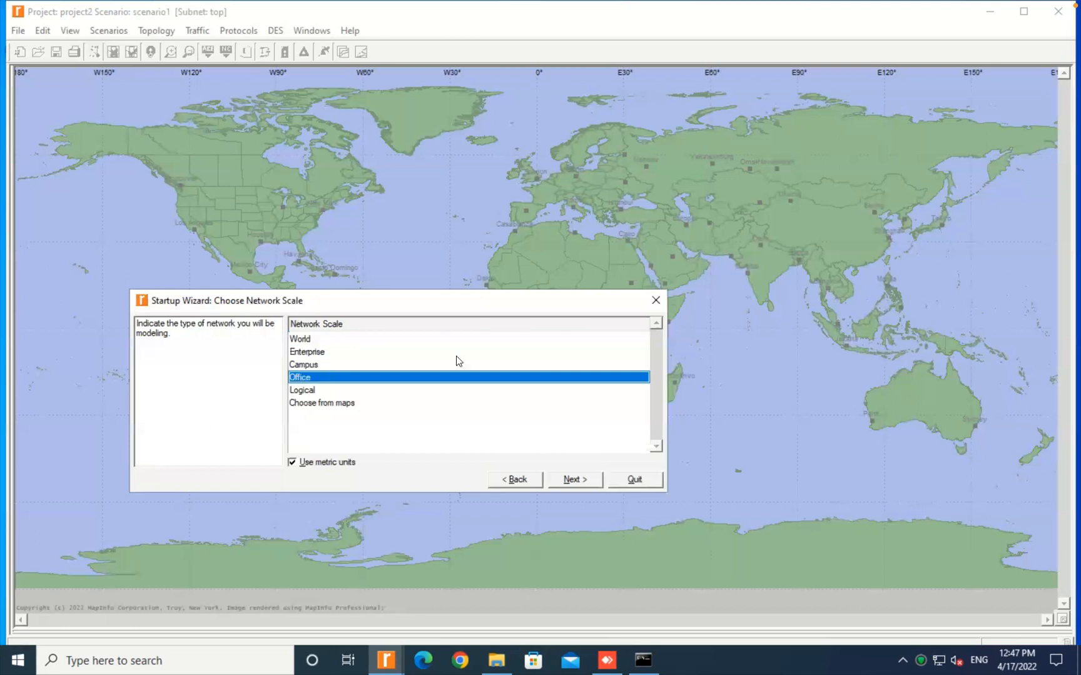
pyautogui.click(574, 479)
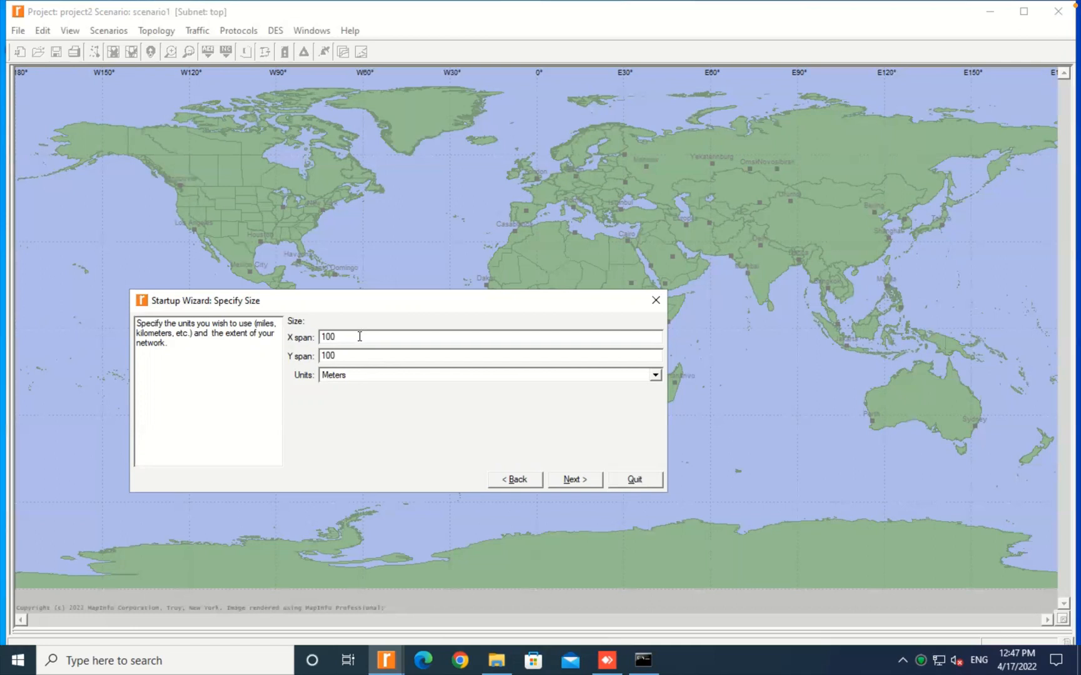
pyautogui.click(577, 479)
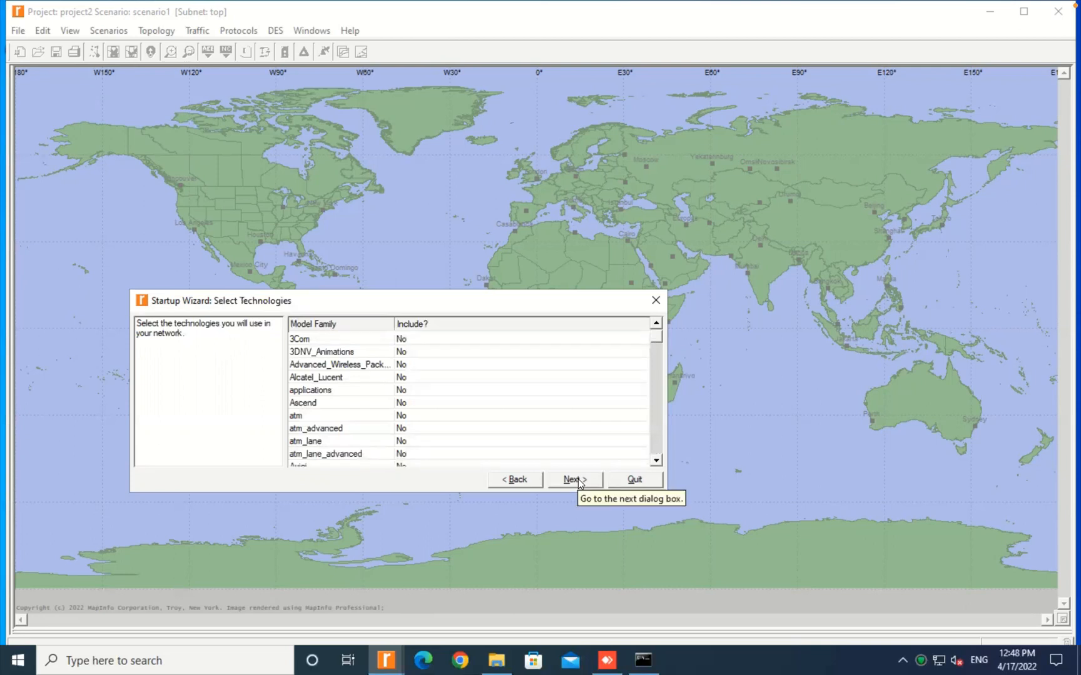
# Step: Include the ethernet_advanced model family in the scenario and finish the startup wizard
pyautogui.click(657, 462)
pyautogui.click(656, 462)
pyautogui.click(656, 462)
pyautogui.click(657, 462)
pyautogui.click(657, 462)
pyautogui.click(656, 462)
pyautogui.click(657, 462)
pyautogui.click(657, 463)
pyautogui.click(657, 462)
pyautogui.click(657, 462)
pyautogui.click(657, 462)
pyautogui.click(656, 463)
pyautogui.click(657, 463)
pyautogui.click(657, 462)
pyautogui.click(657, 462)
pyautogui.click(657, 462)
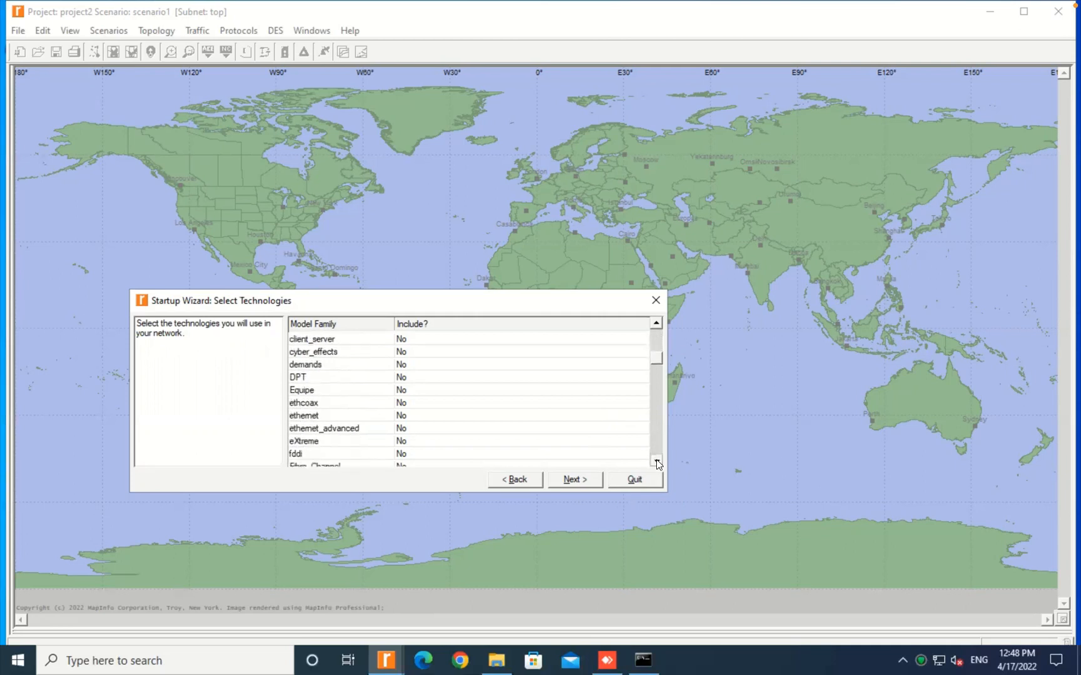
pyautogui.click(403, 429)
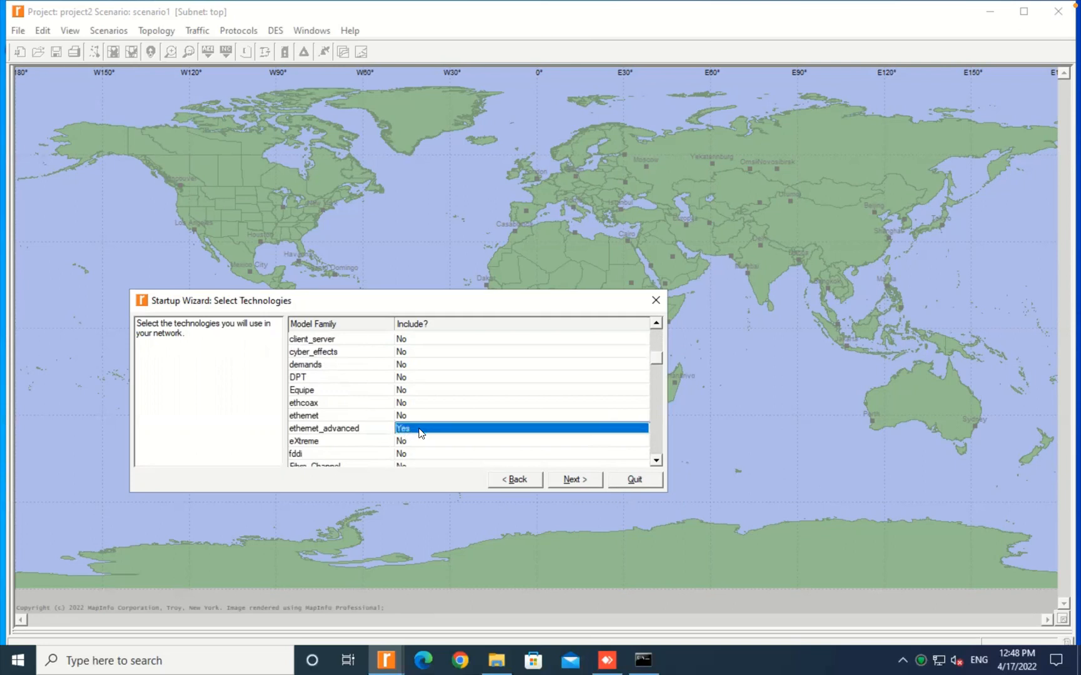
pyautogui.click(574, 480)
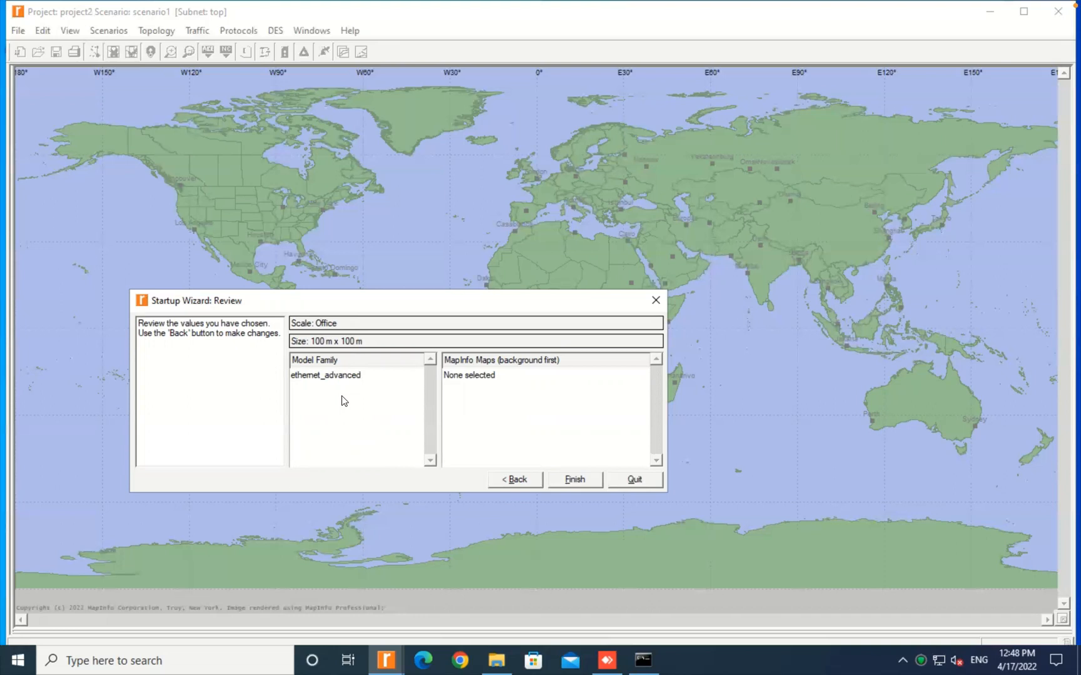
pyautogui.click(583, 482)
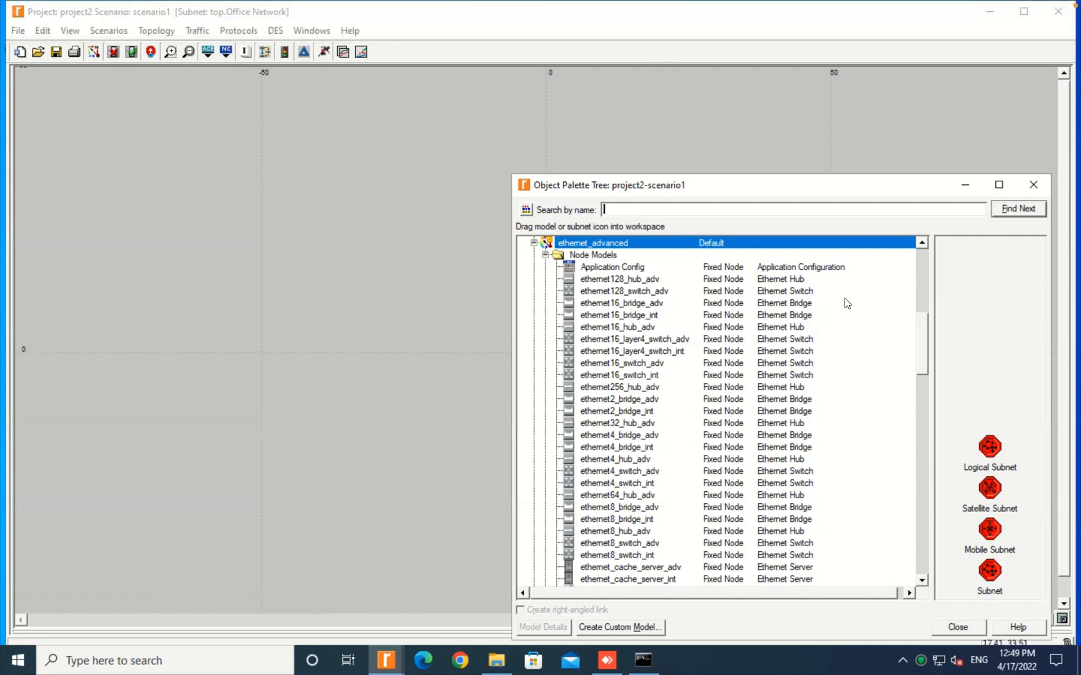
# Step: Place an ethernet_wkstn_adv workstation in the office network and add several copies of it around the workspace
pyautogui.moveTo(919, 333); pyautogui.dragTo(921, 368)
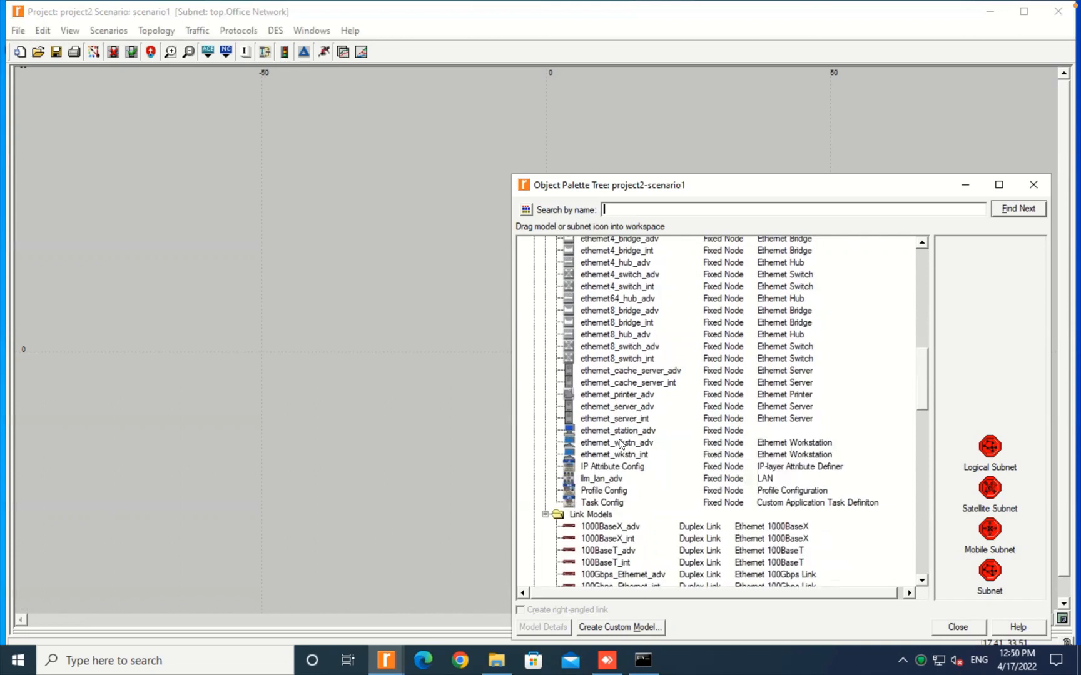
pyautogui.moveTo(606, 448); pyautogui.dragTo(204, 393)
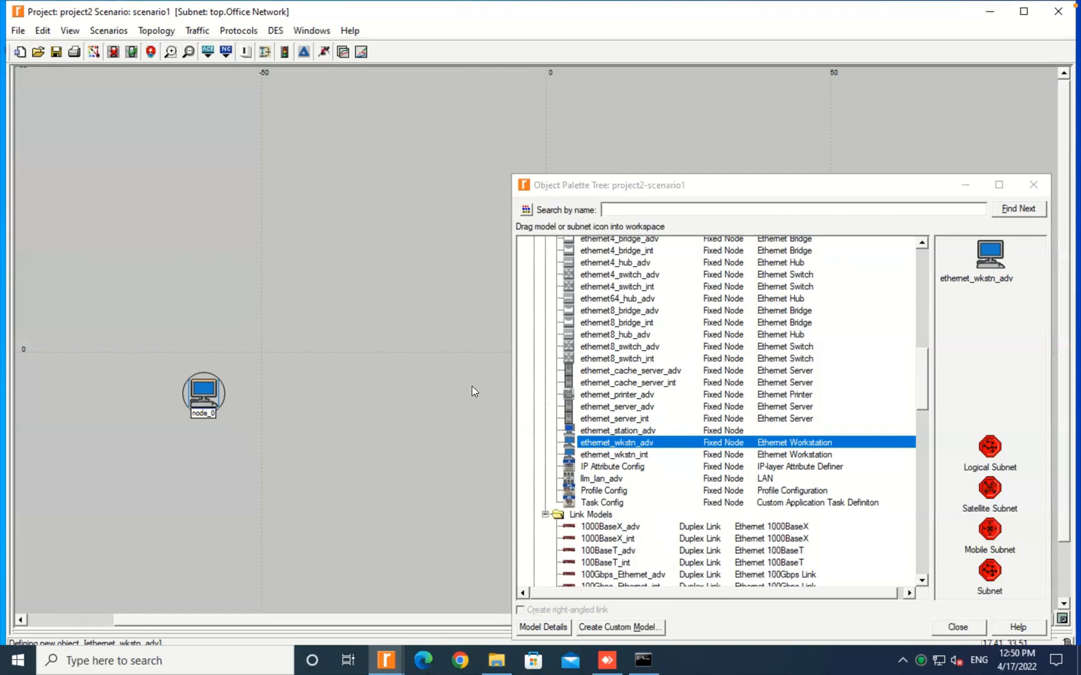
pyautogui.click(377, 304)
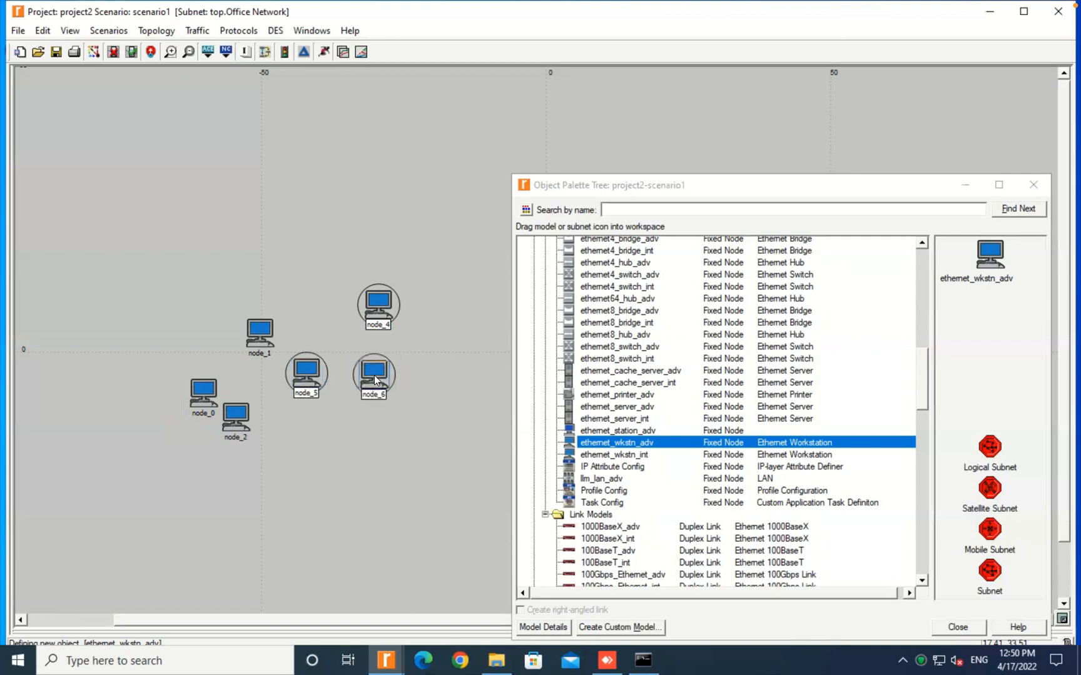
pyautogui.click(374, 375)
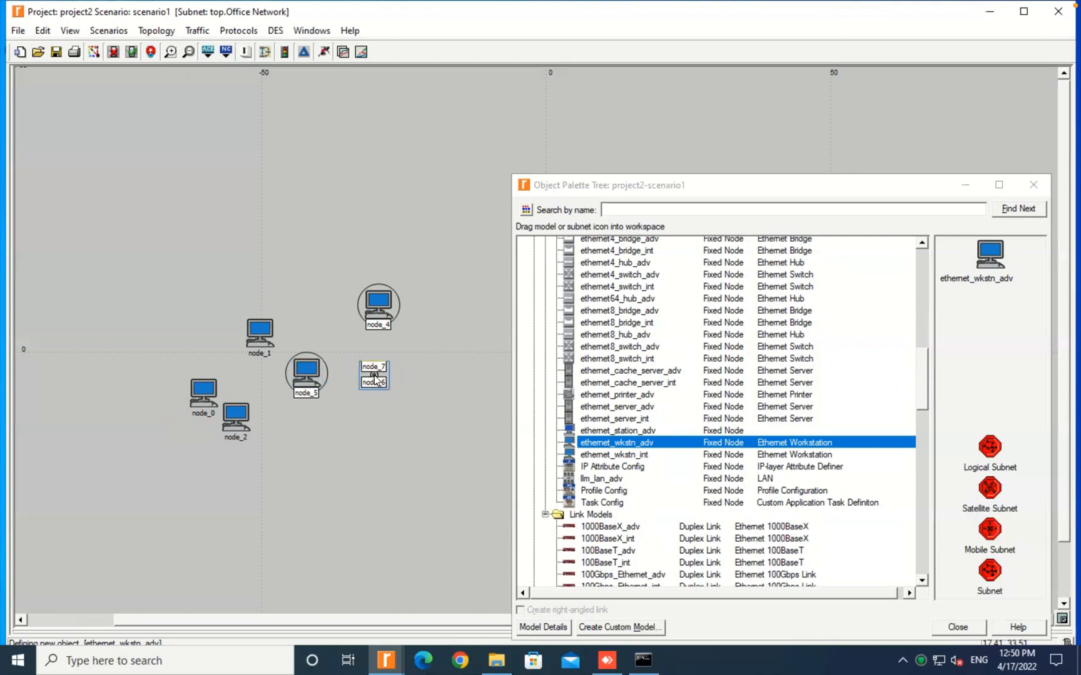
pyautogui.click(375, 430)
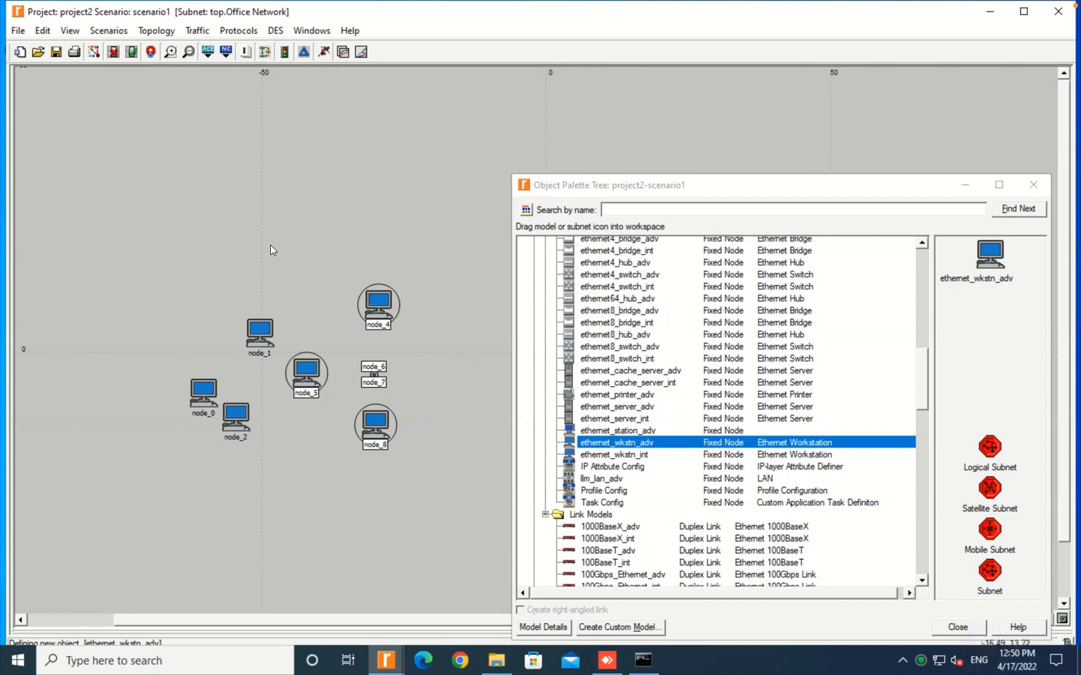
# Step: Delete the surplus workstation copies node_4 to node_8, keeping only node_0, node_1 and node_2
pyautogui.click(70, 30)
pyautogui.moveTo(99, 36)
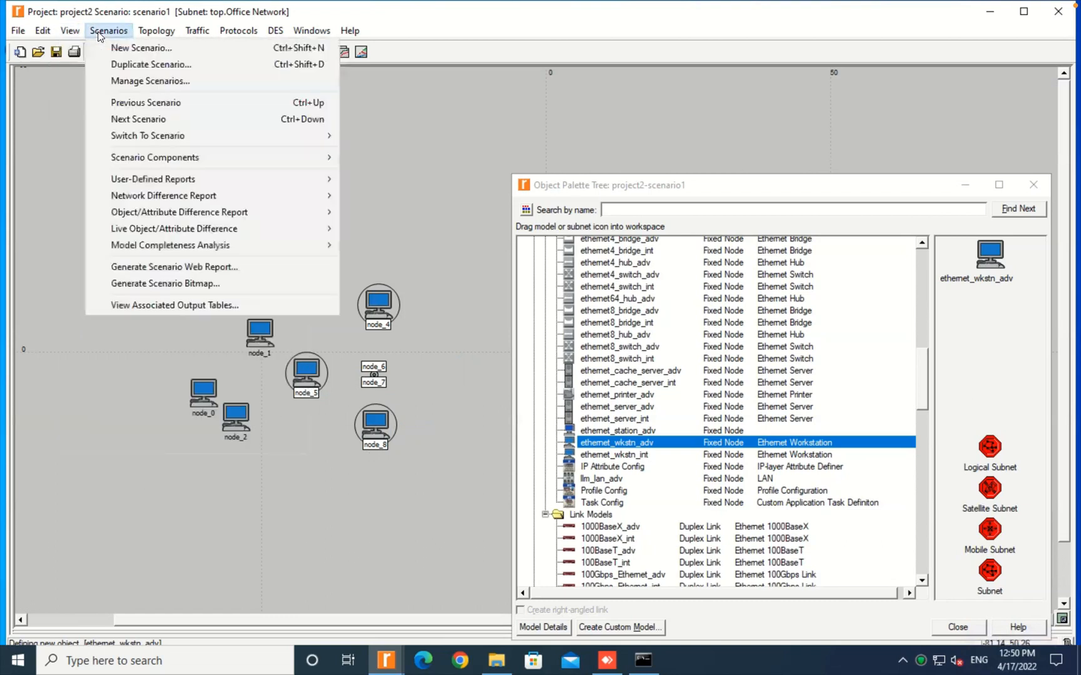
pyautogui.moveTo(44, 33)
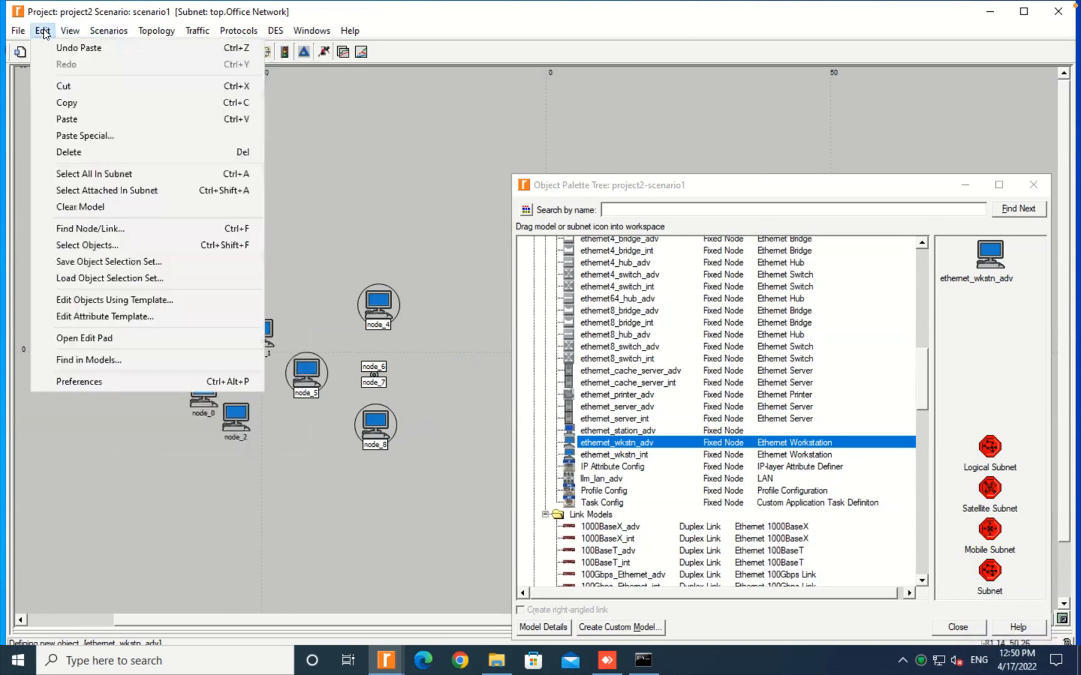
pyautogui.click(65, 152)
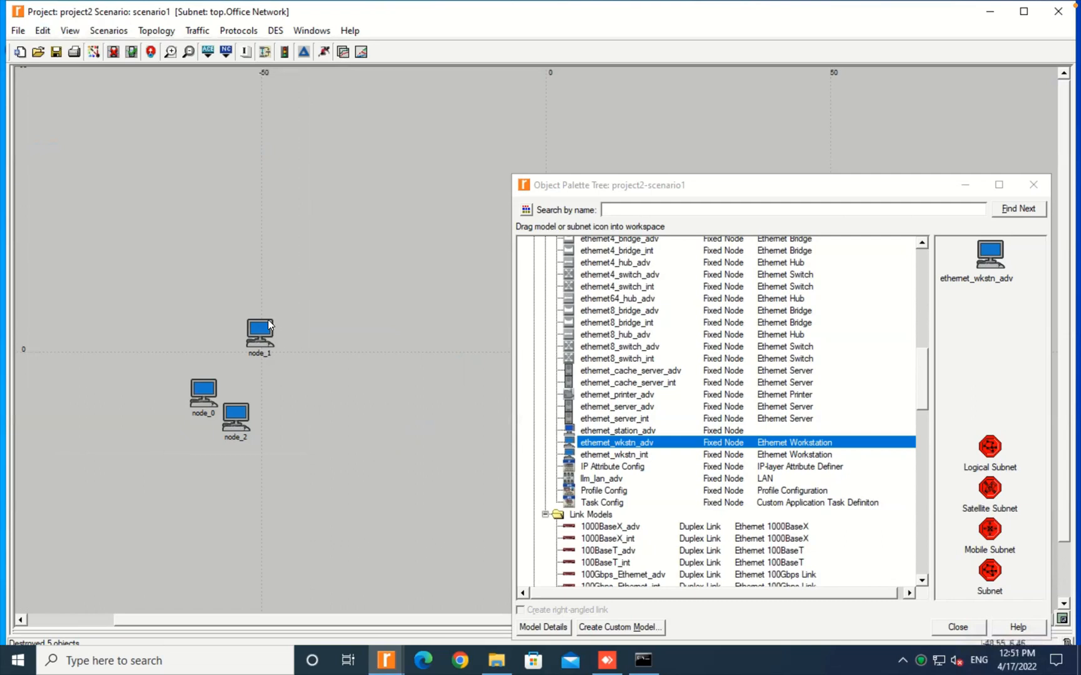
# Step: Arrange the workstations in a triangle, with node_1 and node_0 side by side and node_2 centred below them
pyautogui.moveTo(267, 331); pyautogui.dragTo(205, 278)
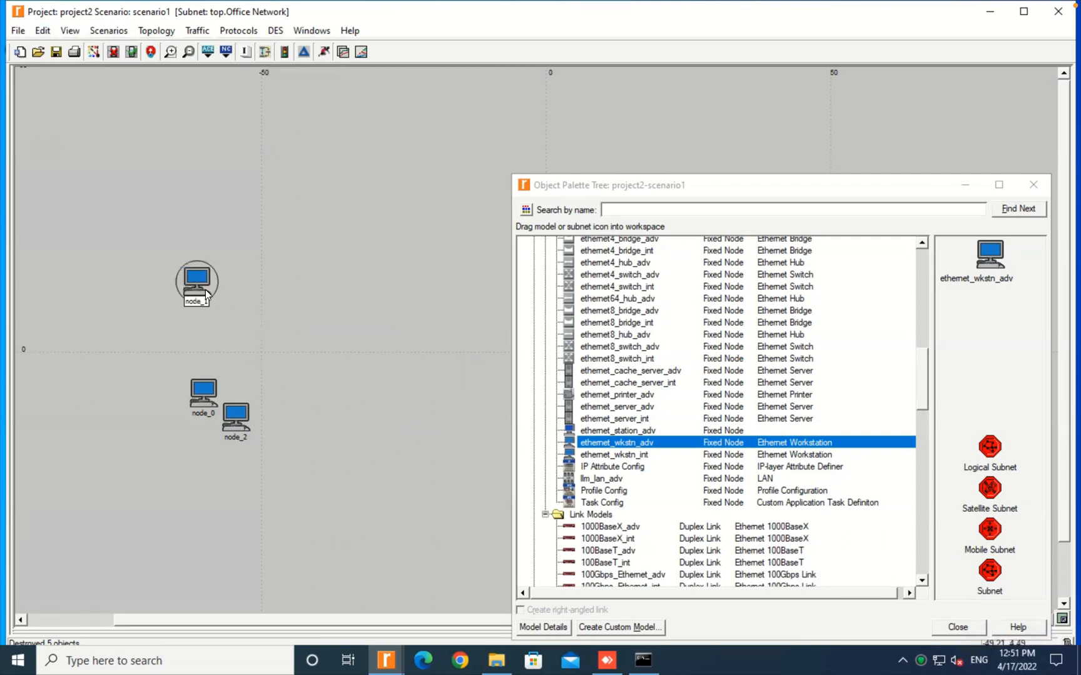
pyautogui.moveTo(208, 391); pyautogui.dragTo(346, 292)
pyautogui.moveTo(231, 418); pyautogui.dragTo(287, 457)
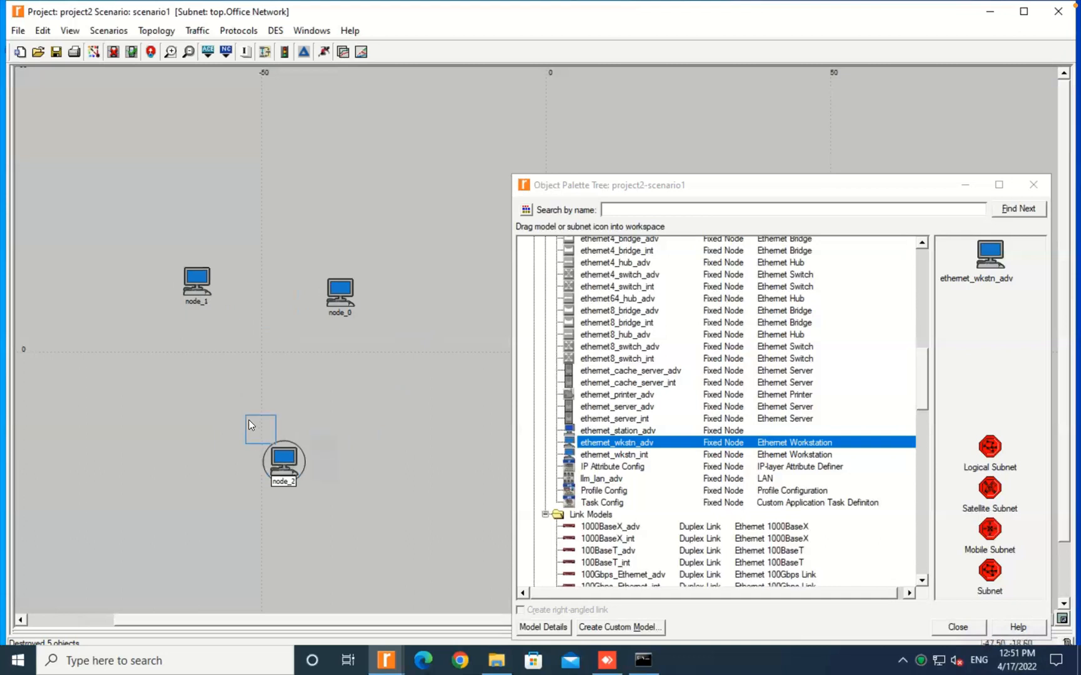
pyautogui.moveTo(248, 420); pyautogui.dragTo(248, 419)
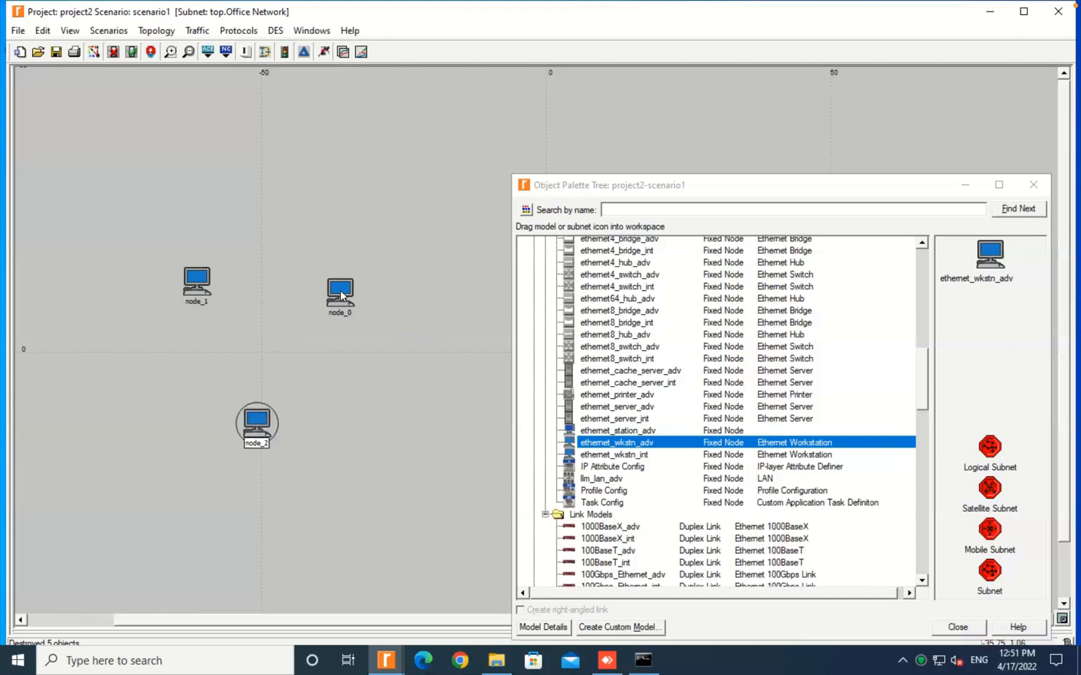
pyautogui.moveTo(341, 296); pyautogui.dragTo(345, 283)
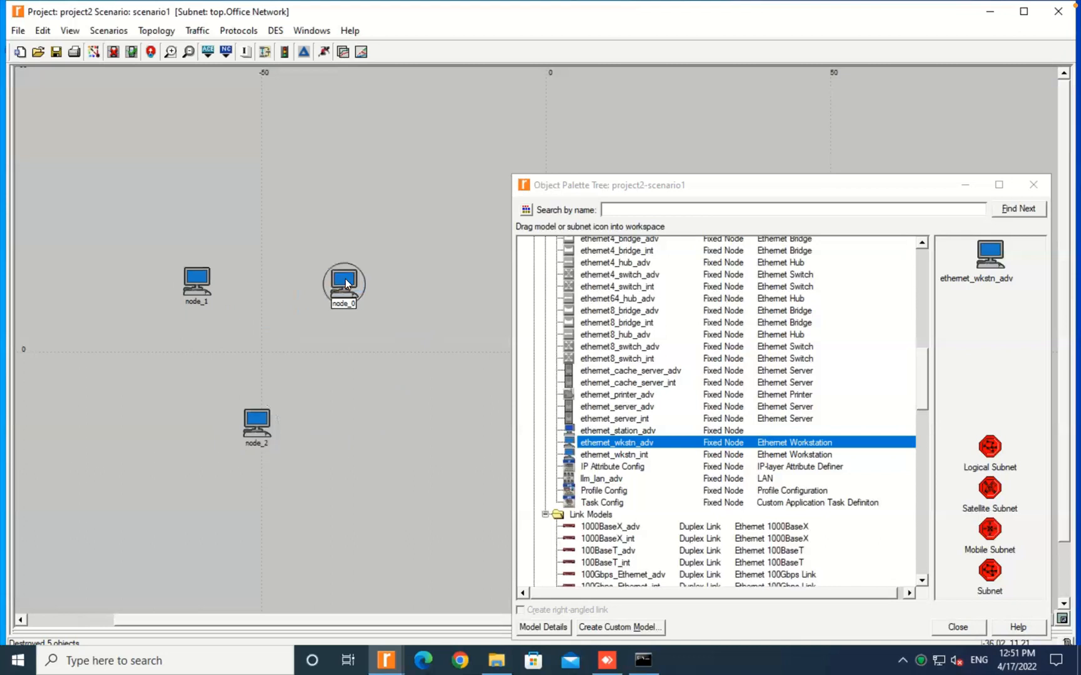
# Step: Place an ethernet16_switch_adv switch in the middle of the three workstations
pyautogui.click(307, 368)
pyautogui.moveTo(921, 245); pyautogui.dragTo(920, 245)
pyautogui.click(921, 245)
pyautogui.click(921, 245)
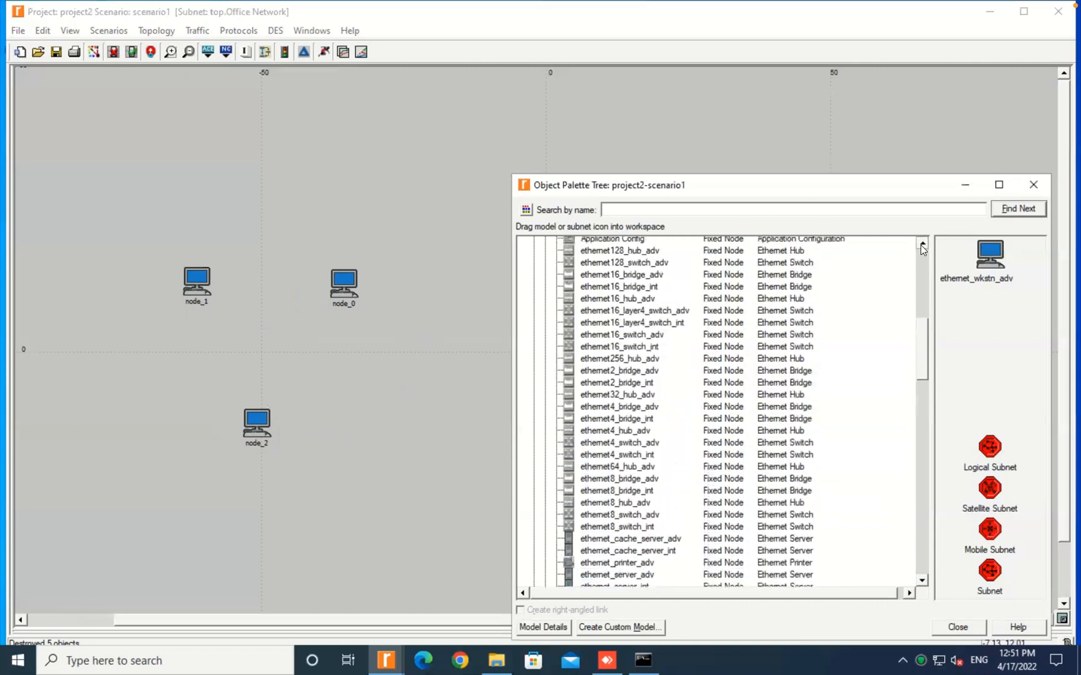
pyautogui.click(921, 245)
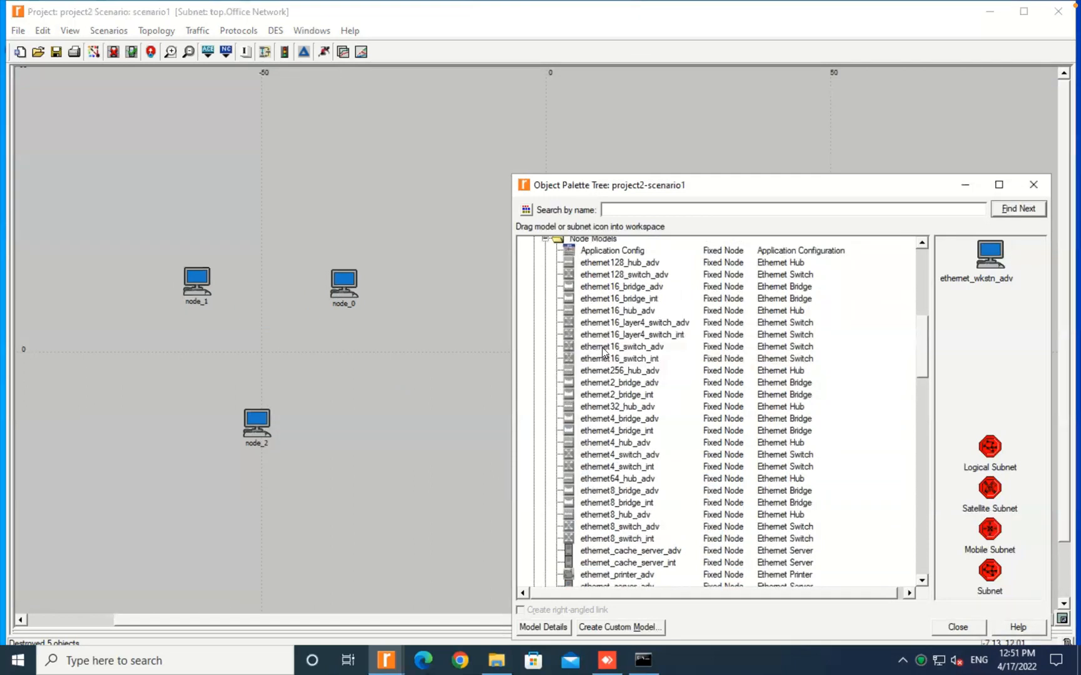
pyautogui.click(604, 347)
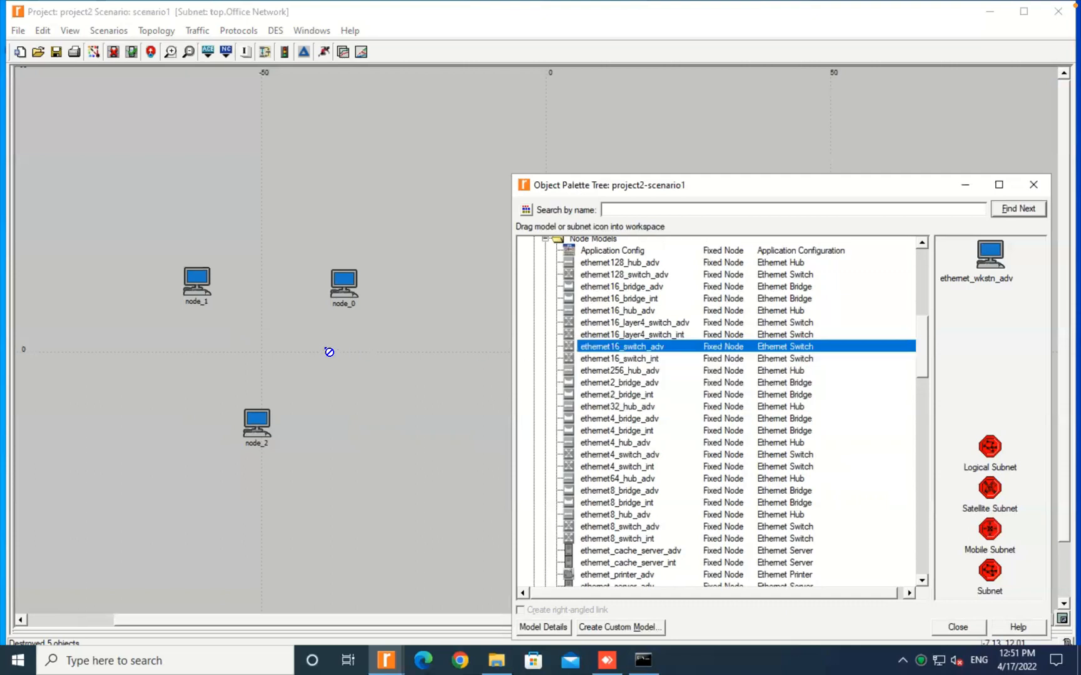
pyautogui.click(264, 354)
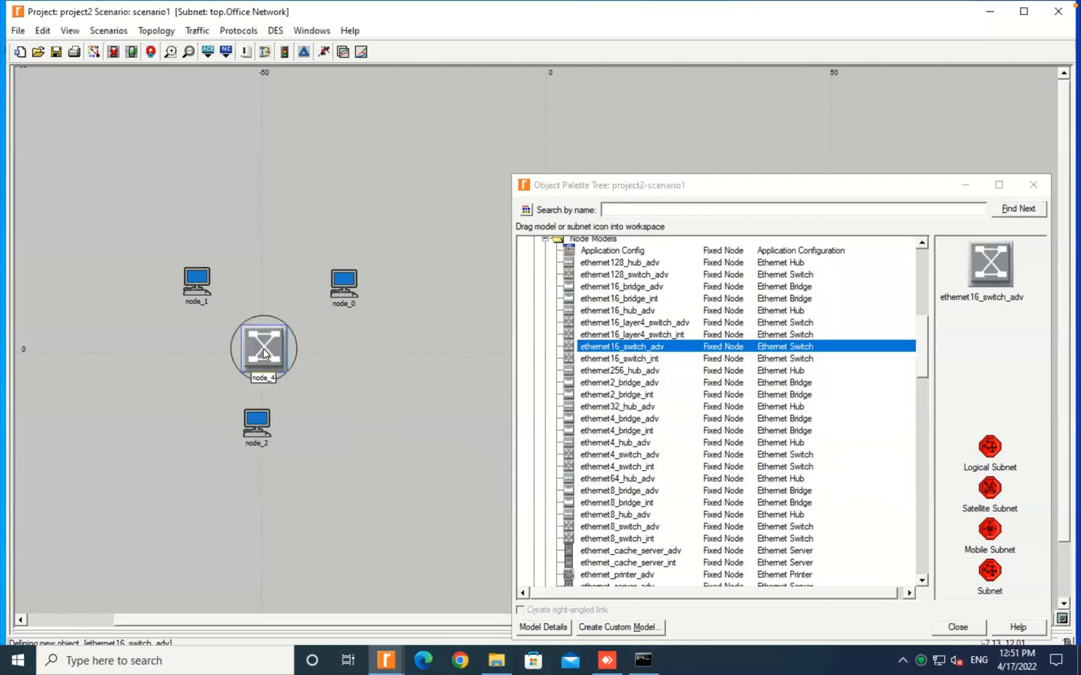
pyautogui.scroll(-2, 263, 354)
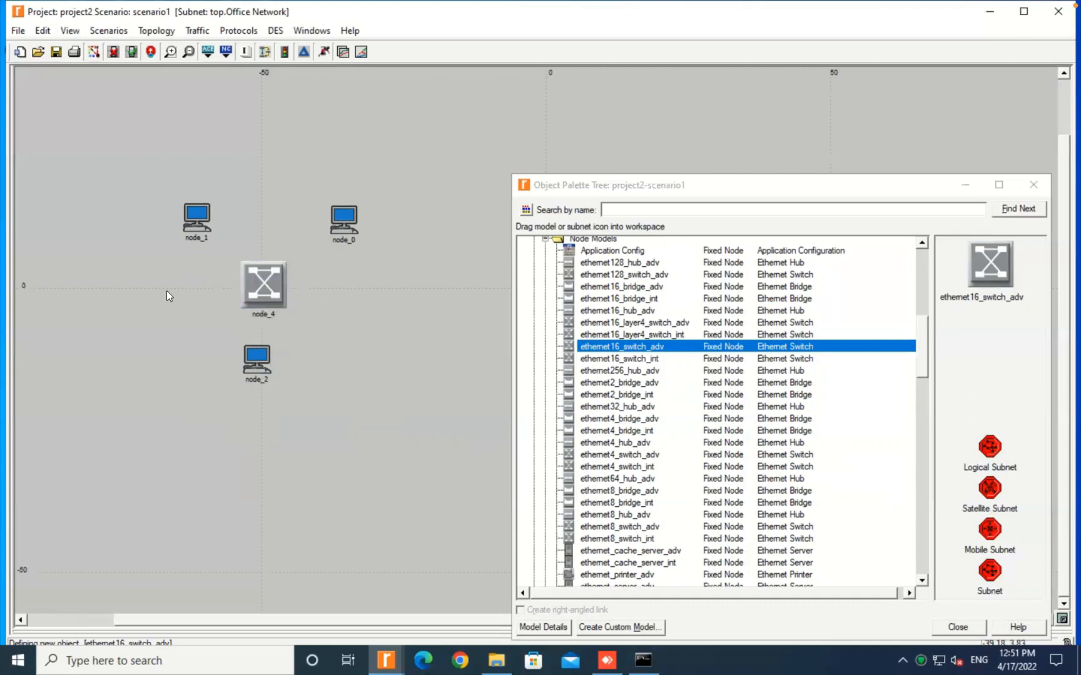
# Step: Connect each of the three workstations to the central switch with 100BaseT_adv duplex links
pyautogui.moveTo(929, 346); pyautogui.dragTo(926, 411)
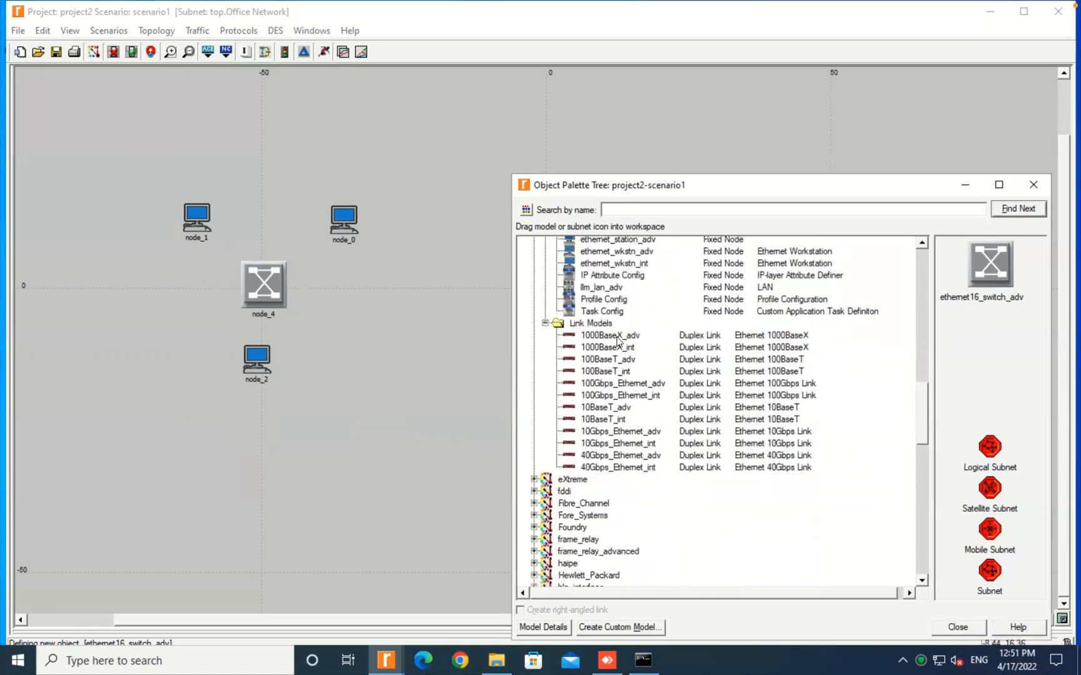
pyautogui.click(591, 357)
pyautogui.moveTo(230, 313); pyautogui.dragTo(236, 292)
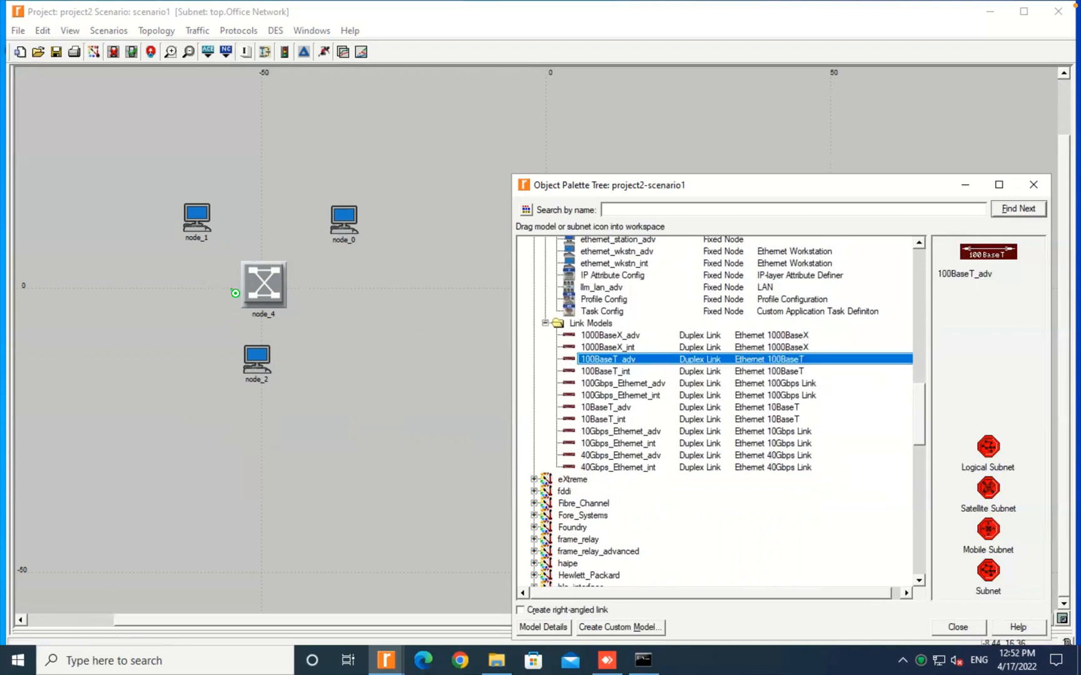
pyautogui.click(198, 222)
pyautogui.click(247, 277)
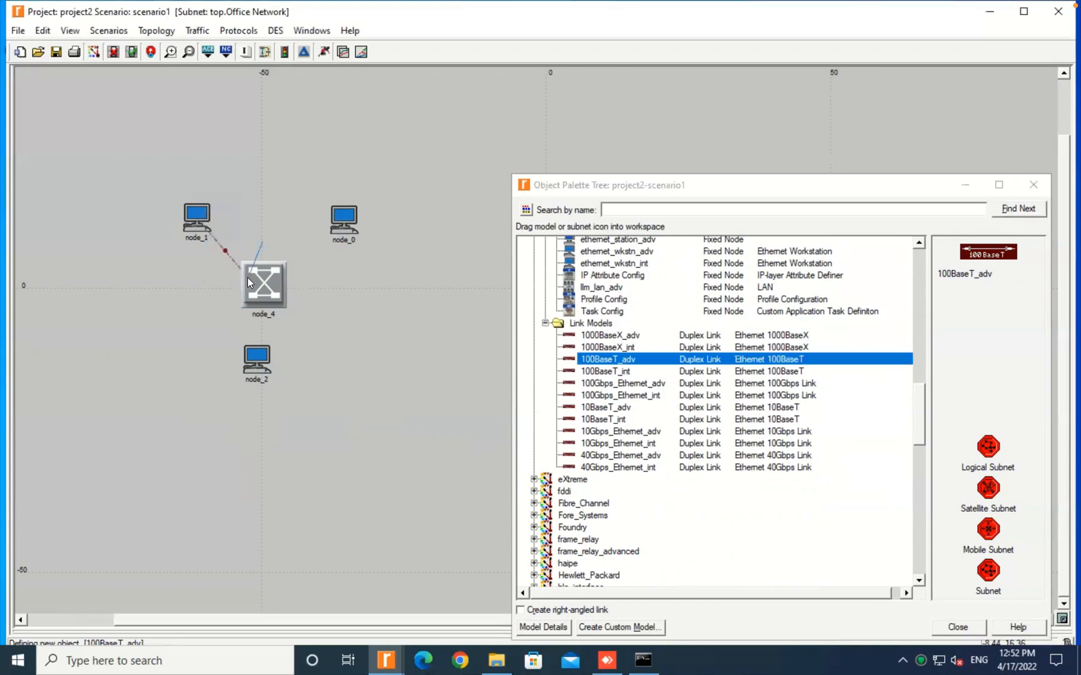
pyautogui.click(346, 222)
pyautogui.click(281, 278)
pyautogui.click(273, 282)
pyautogui.click(250, 363)
# Step: Place a Profile Config node in the free area below the star network, towards its left side
pyautogui.click(920, 245)
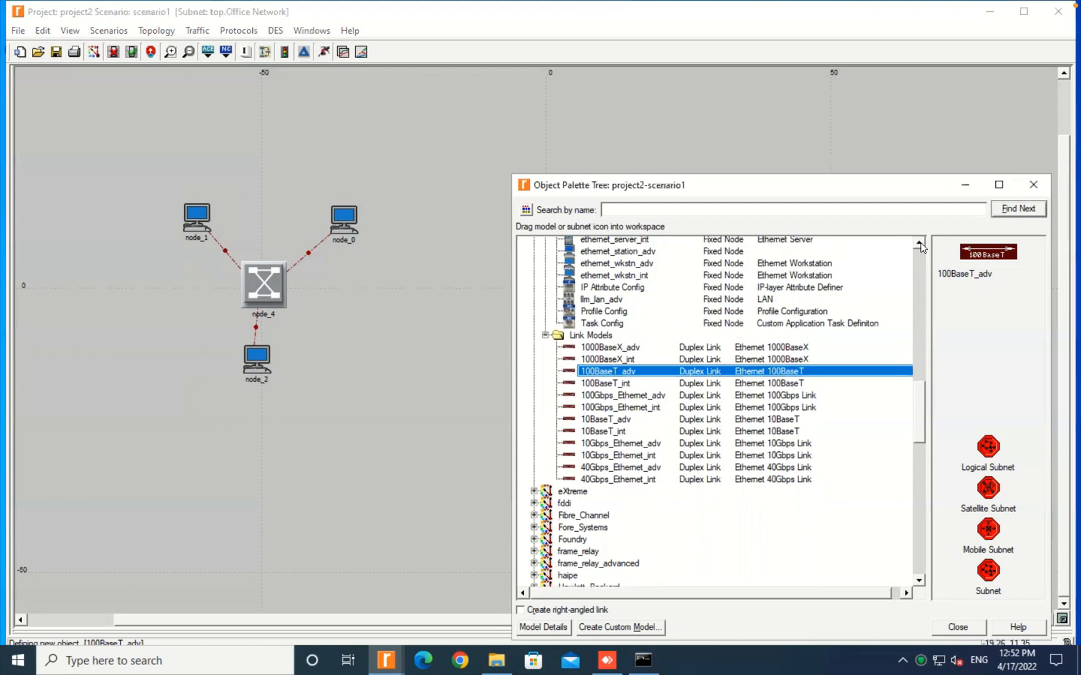
pyautogui.click(920, 244)
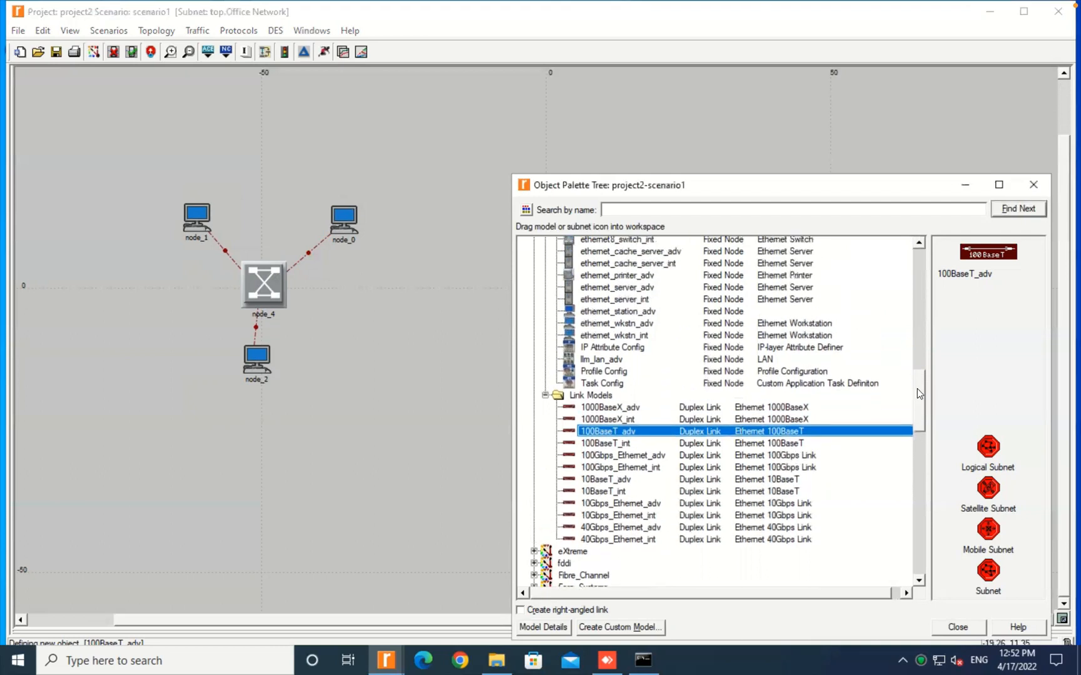
pyautogui.click(590, 372)
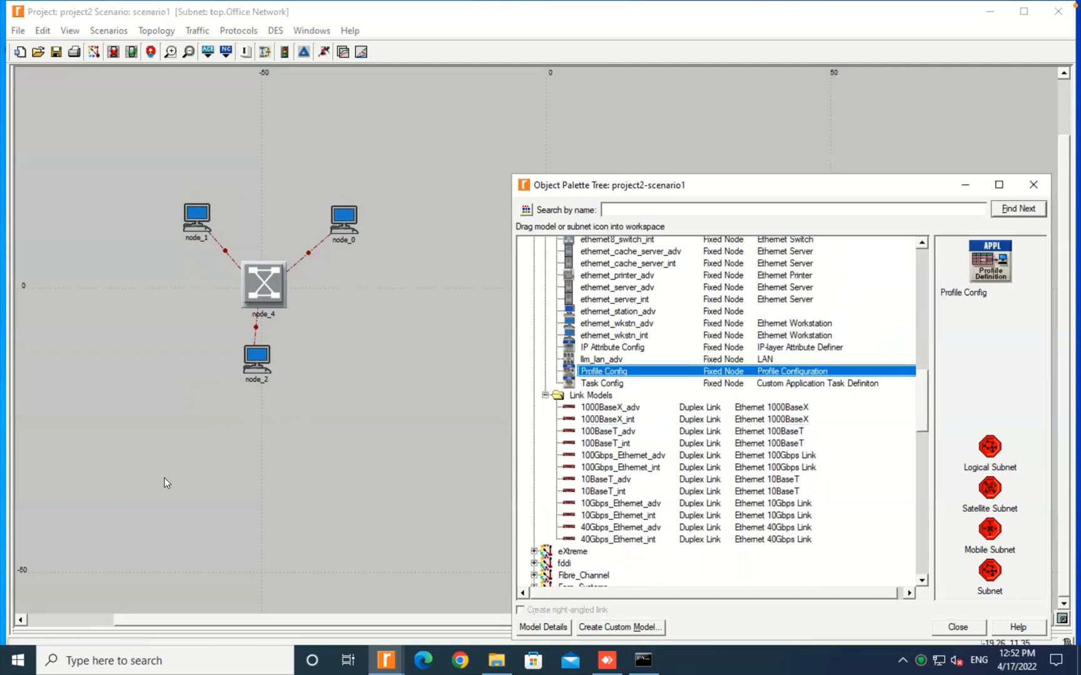
pyautogui.click(151, 461)
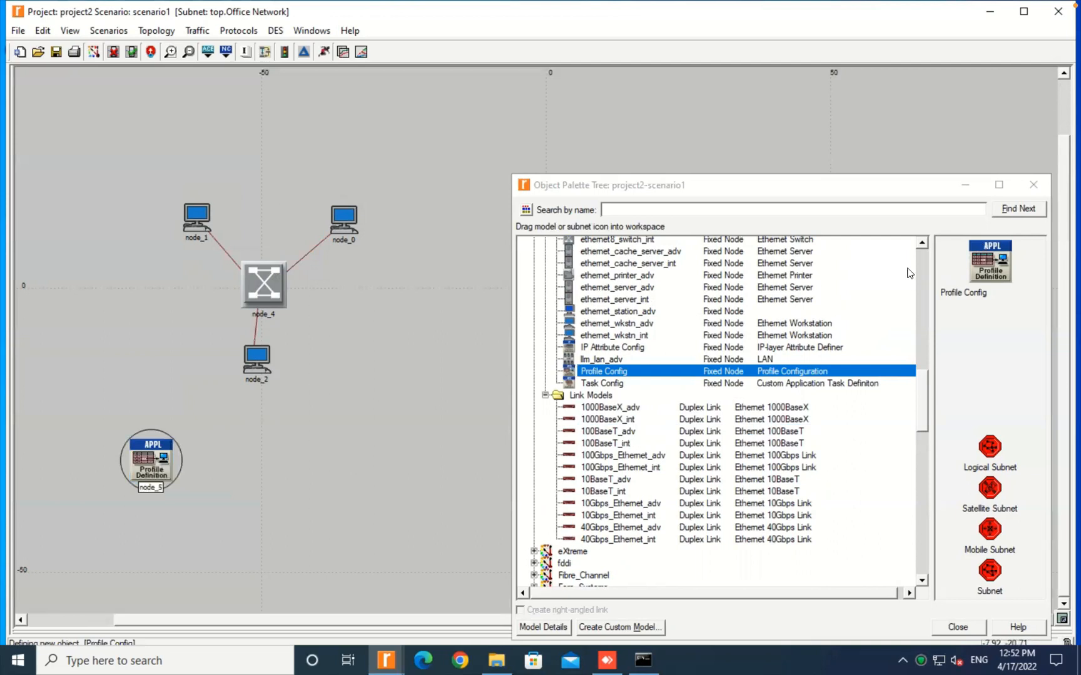
# Step: Place an Application Config node and line it up just left of the Profile Config node
pyautogui.click(921, 245)
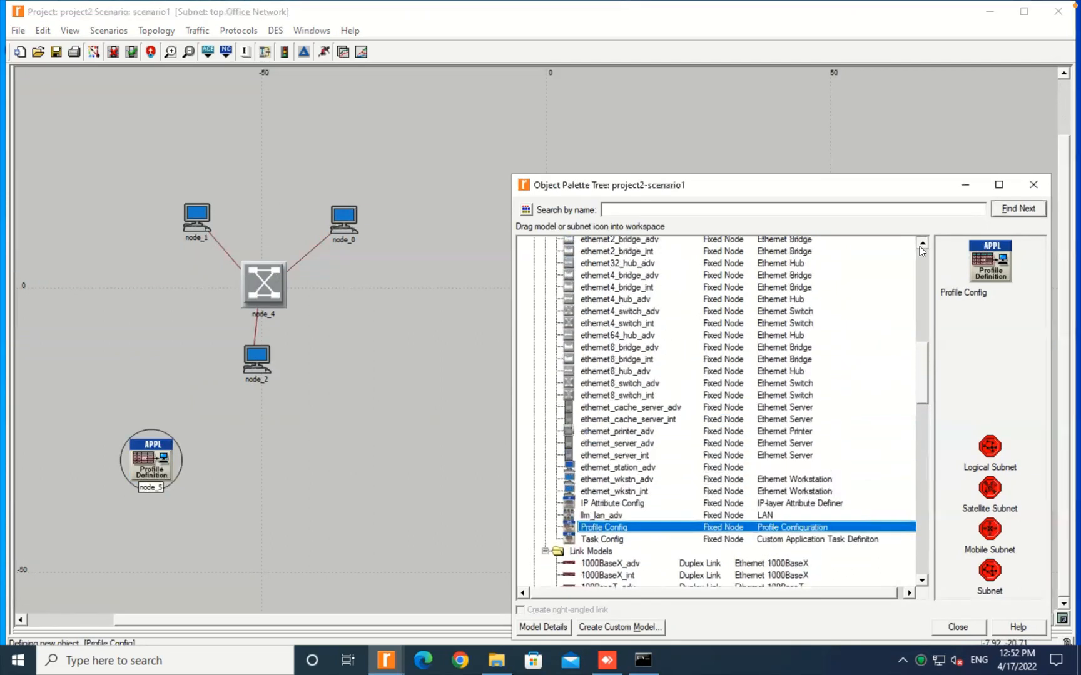
pyautogui.click(921, 244)
pyautogui.click(921, 245)
pyautogui.click(921, 244)
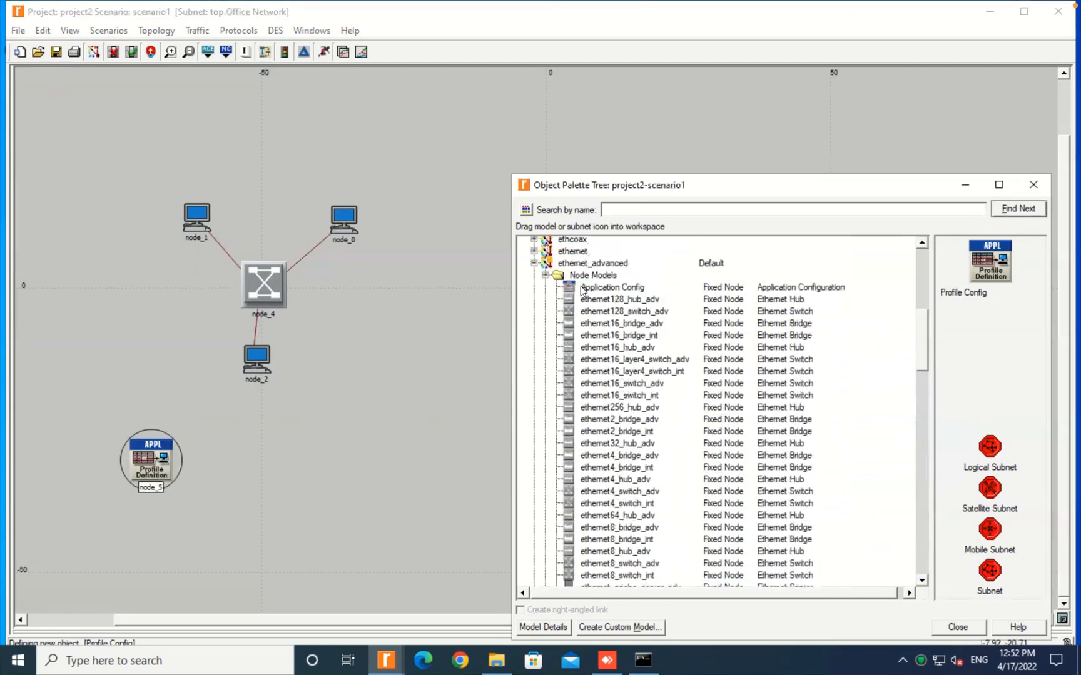
pyautogui.click(587, 289)
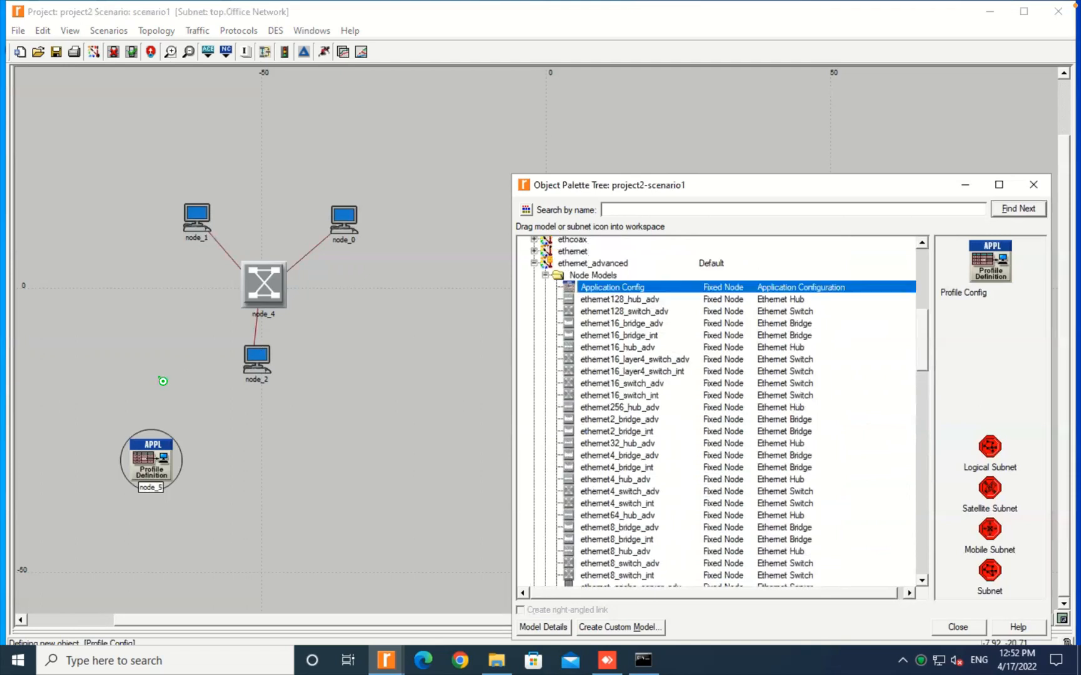
pyautogui.click(56, 457)
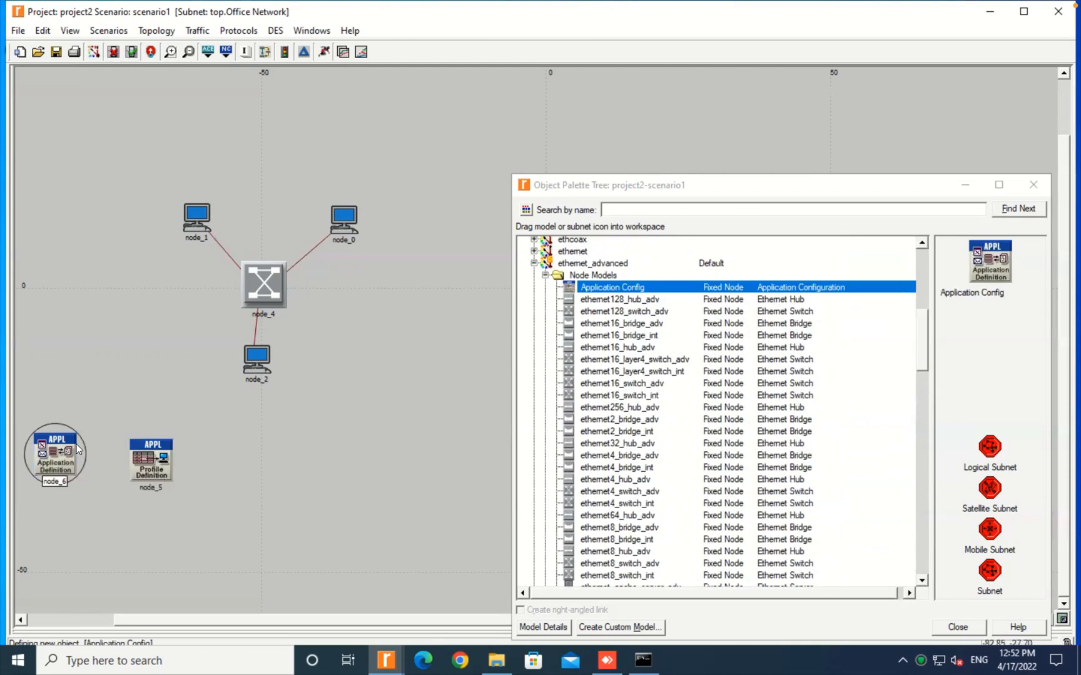
pyautogui.moveTo(75, 444); pyautogui.dragTo(93, 451)
pyautogui.click(263, 431)
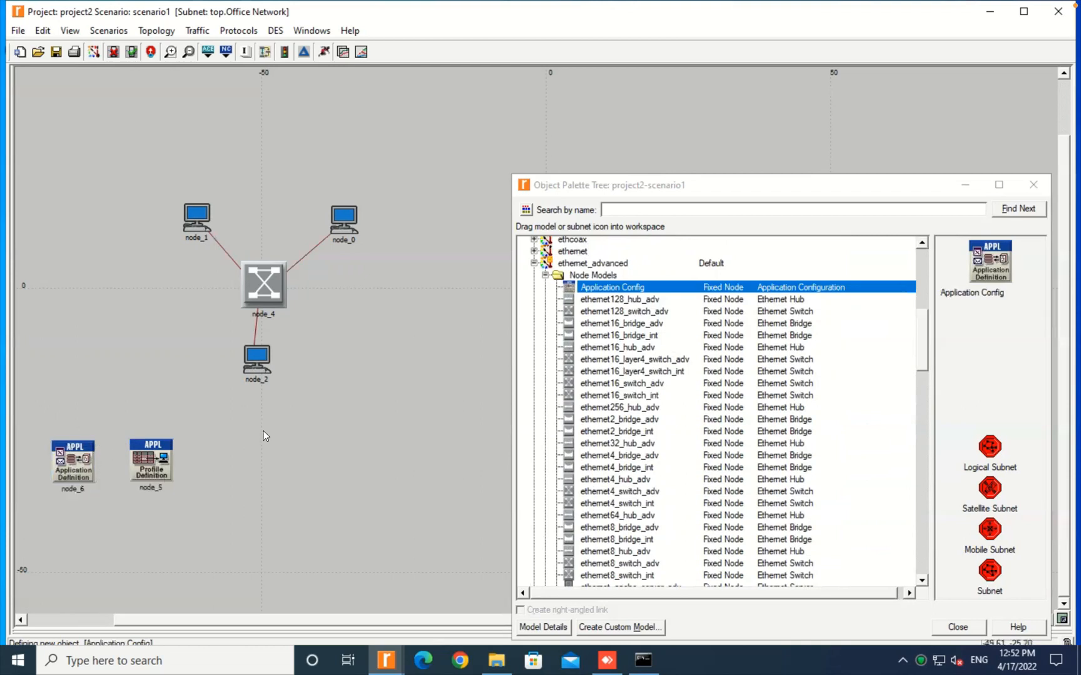
# Step: Rename workstation node_1 as Sensor
pyautogui.click(199, 219)
pyautogui.rightClick(200, 223)
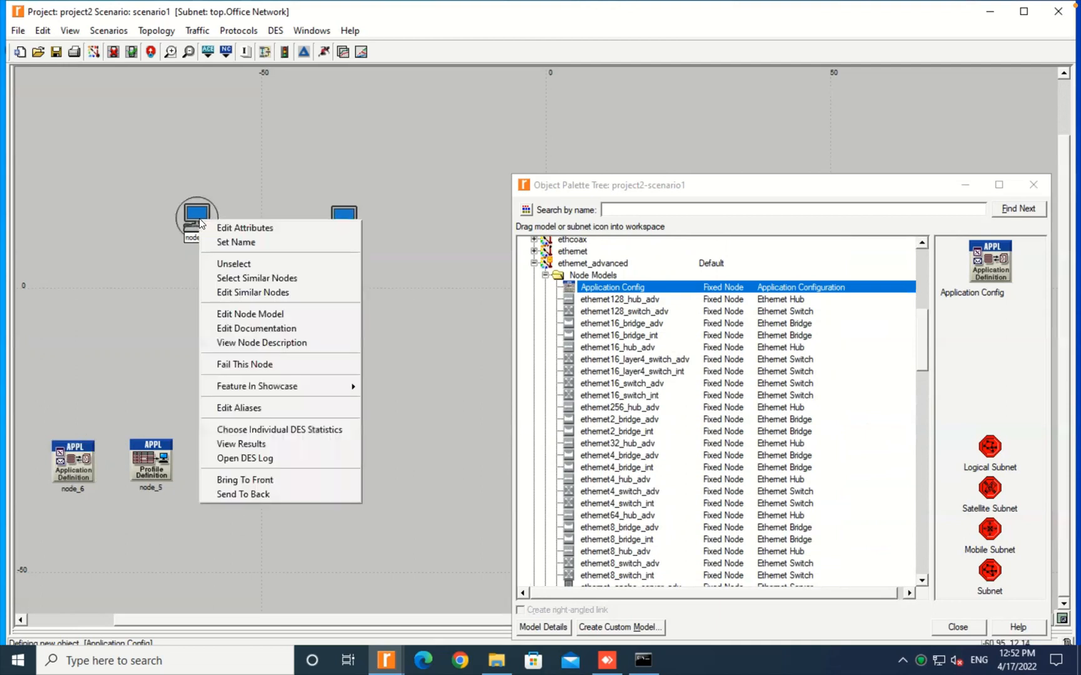
pyautogui.click(224, 243)
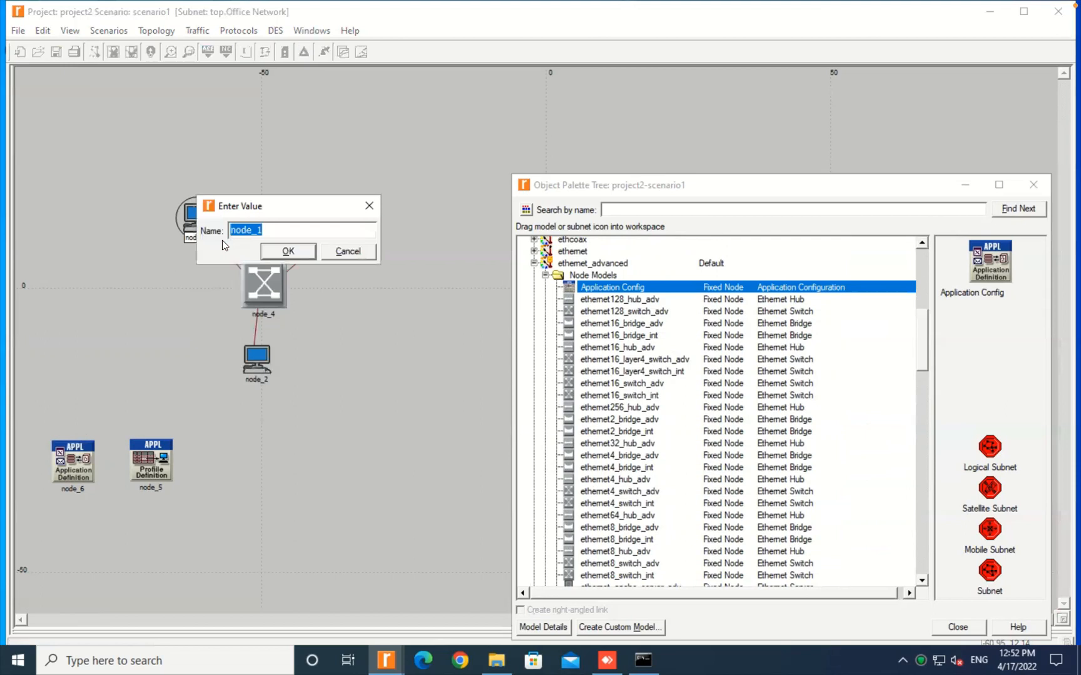
pyautogui.write('Sensor')
pyautogui.click(288, 250)
# Step: Rename workstation node_2, below the switch, as Controller
pyautogui.click(259, 358)
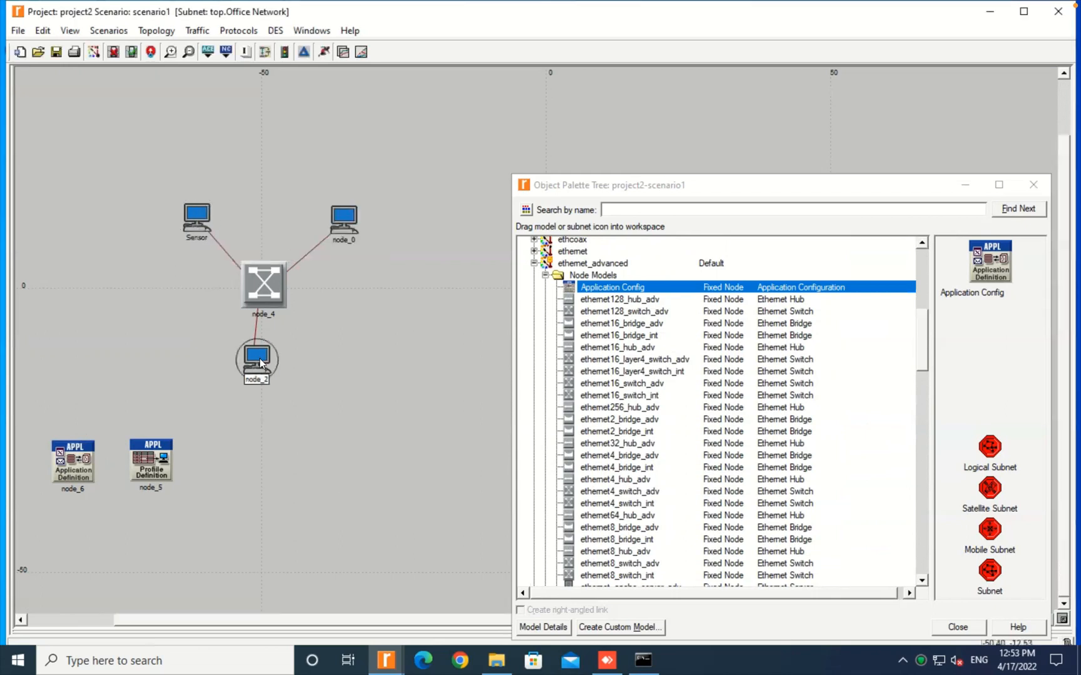
pyautogui.rightClick(259, 358)
pyautogui.click(277, 381)
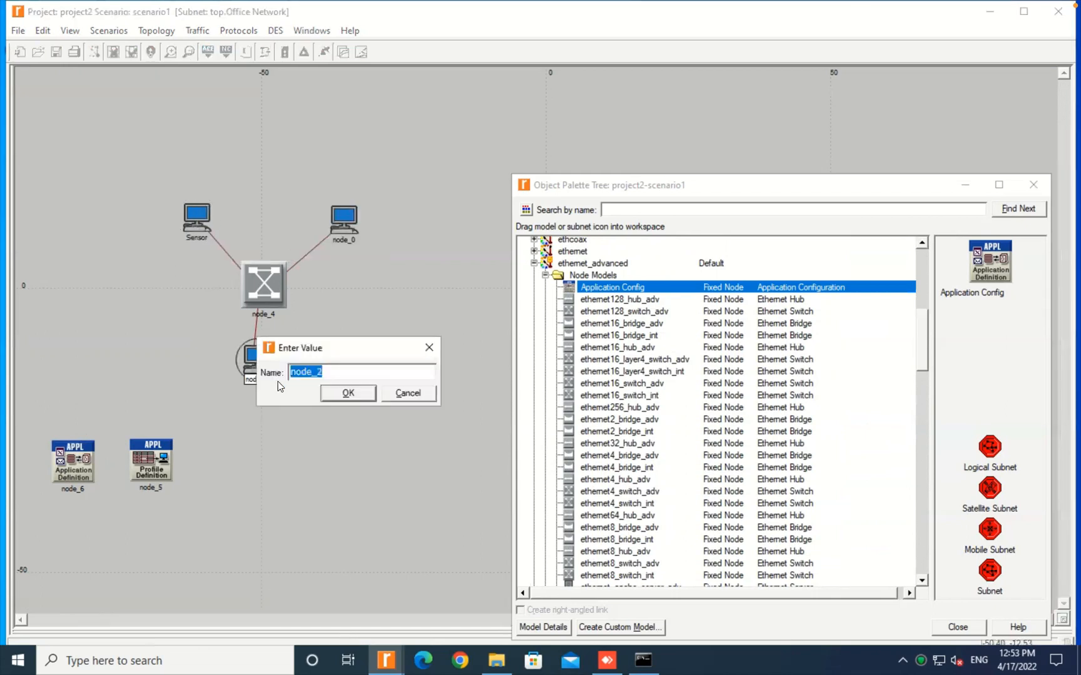
pyautogui.write('Controller')
pyautogui.click(321, 387)
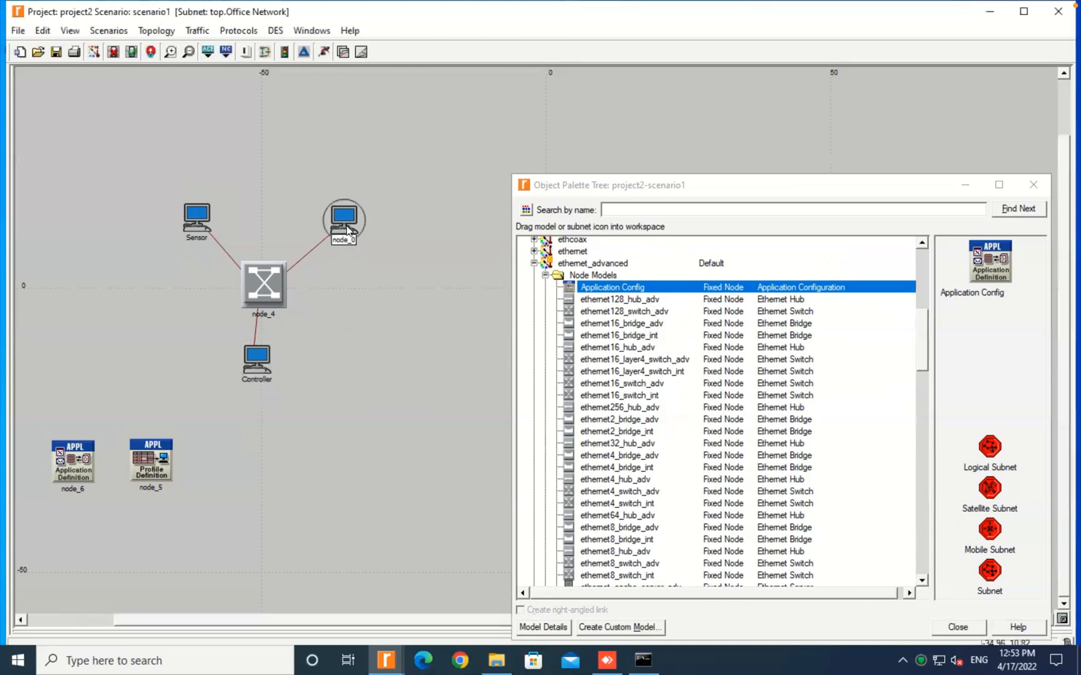
# Step: Rename workstation node_0 as Actuator
pyautogui.rightClick(347, 230)
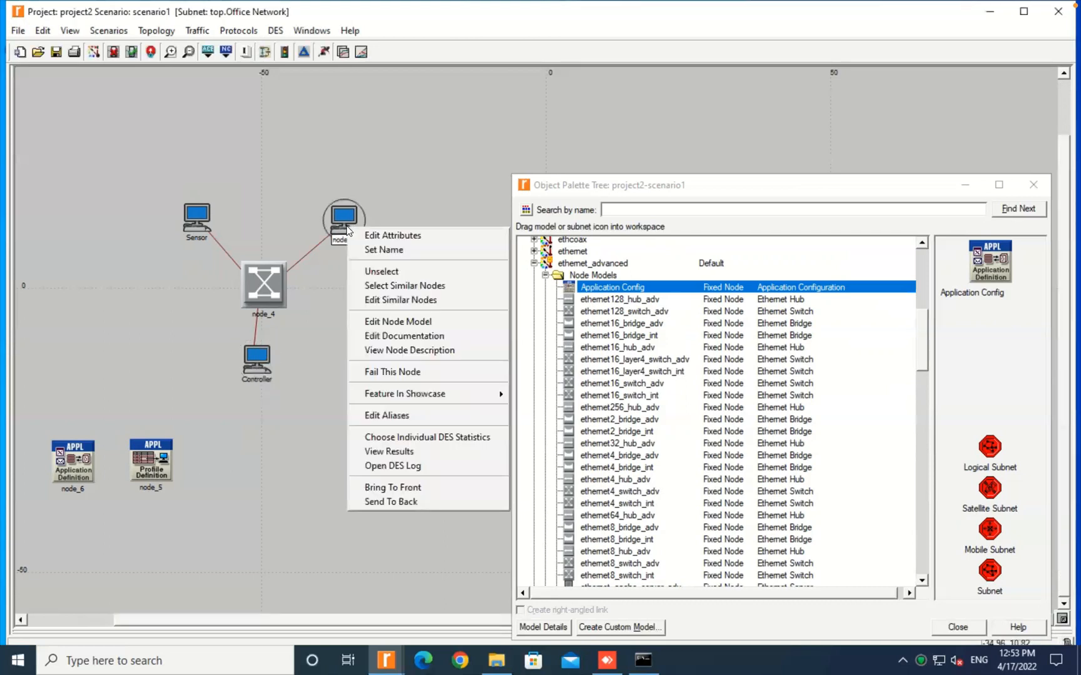
pyautogui.click(373, 251)
pyautogui.write('A')
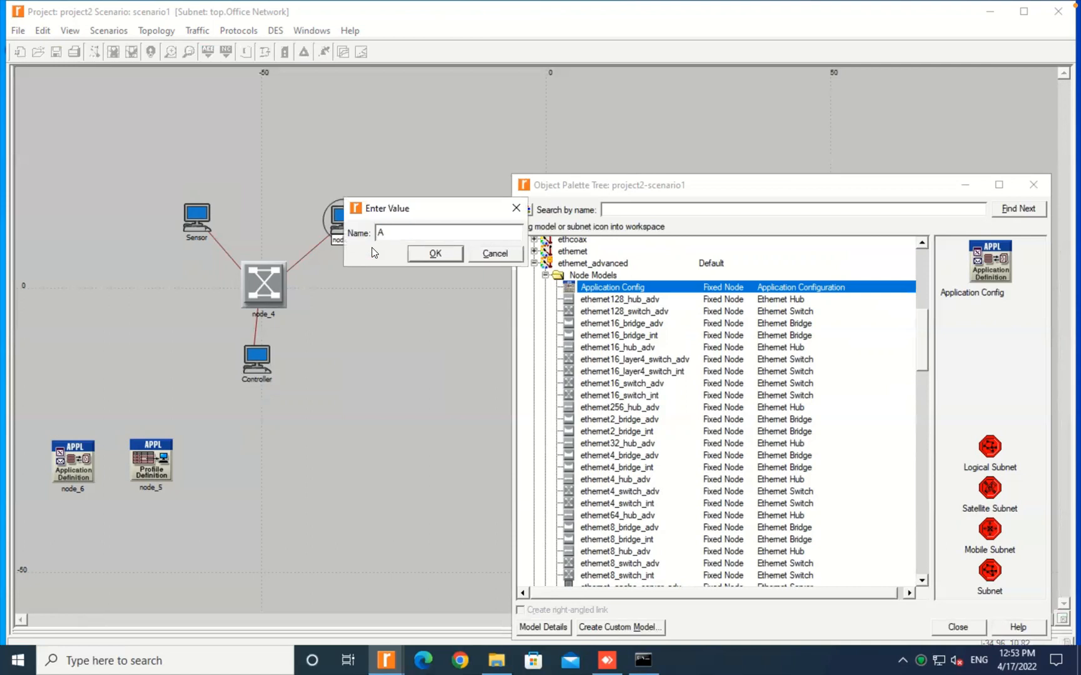
pyautogui.write('ctuator')
pyautogui.click(431, 253)
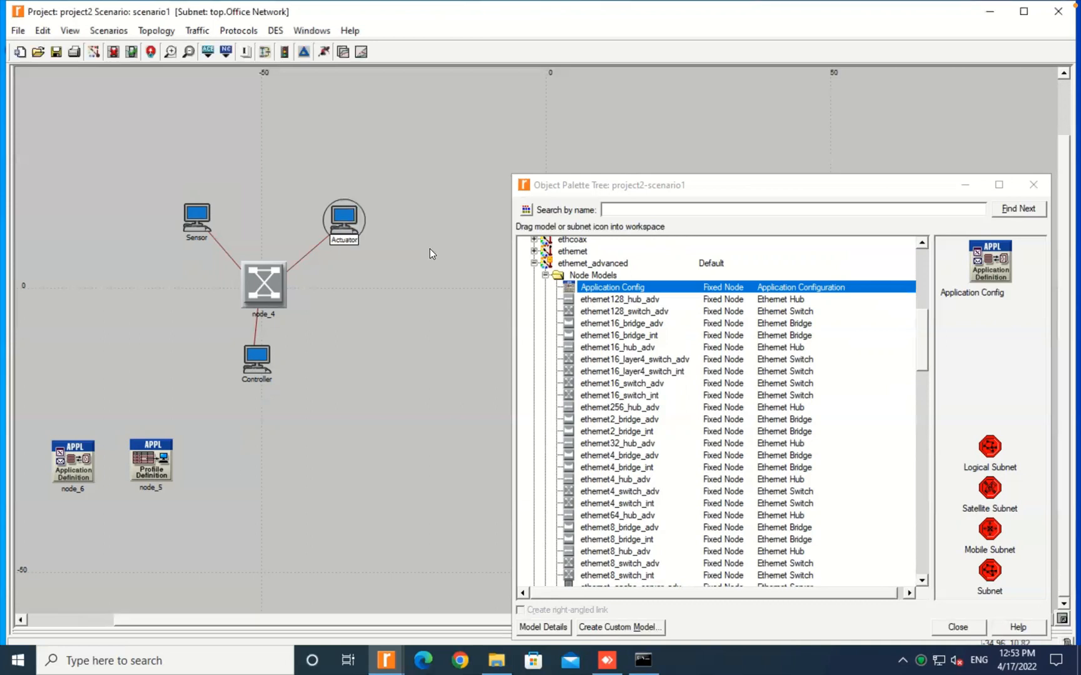
pyautogui.click(329, 422)
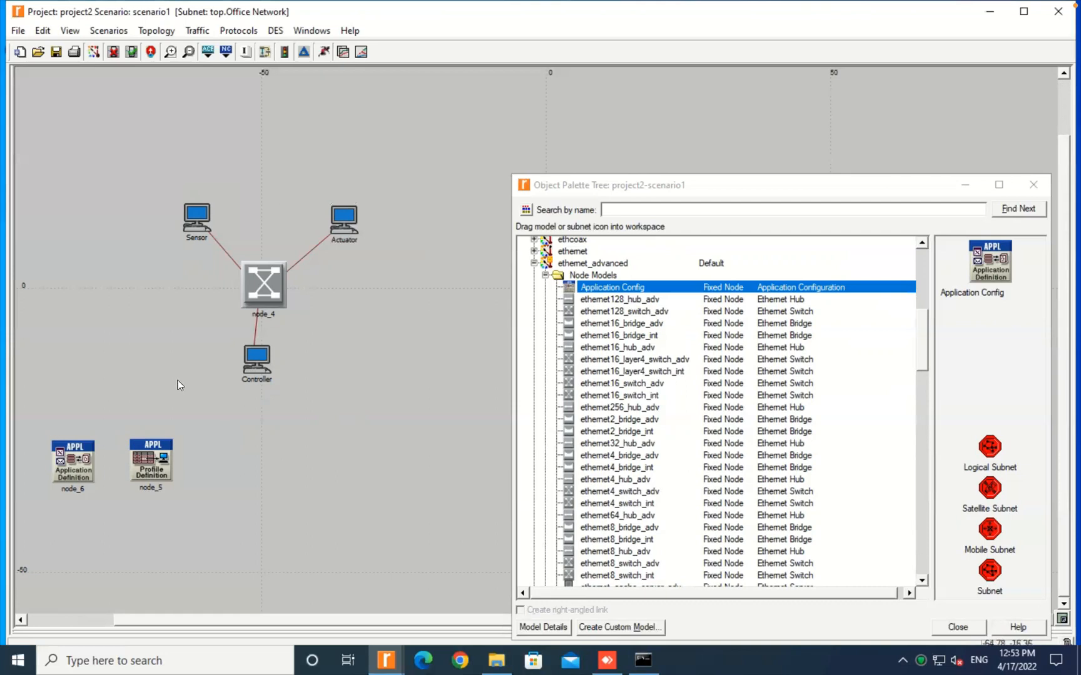
# Step: Open the Application Definitions table in the Application Config node's attributes and set its number of rows to 1
pyautogui.click(76, 462)
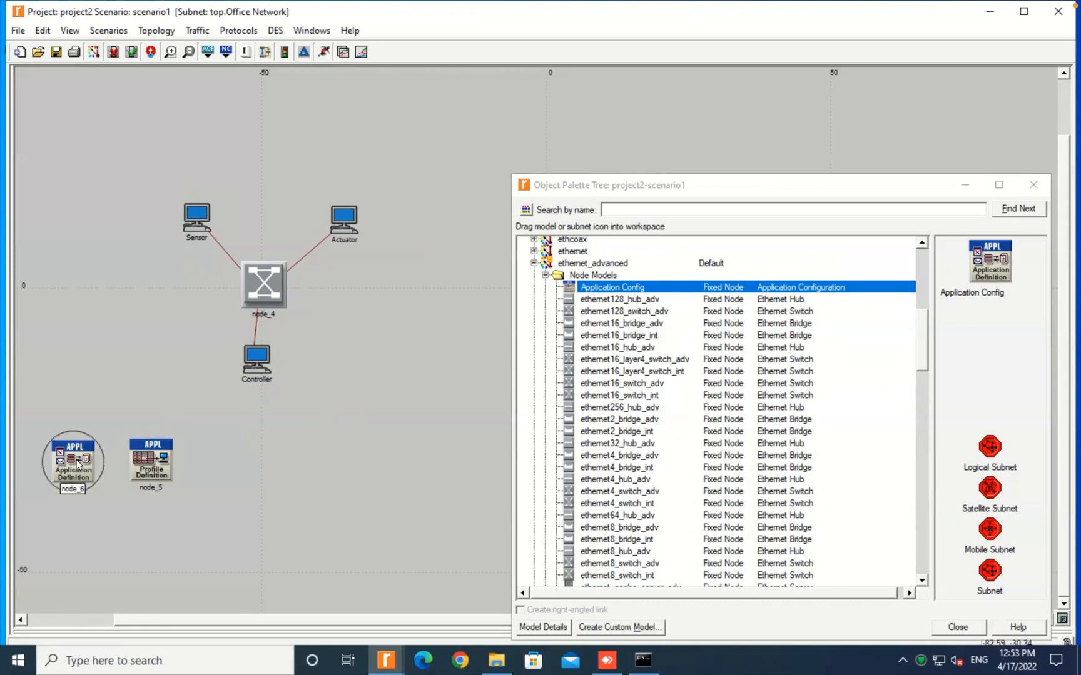
pyautogui.rightClick(76, 462)
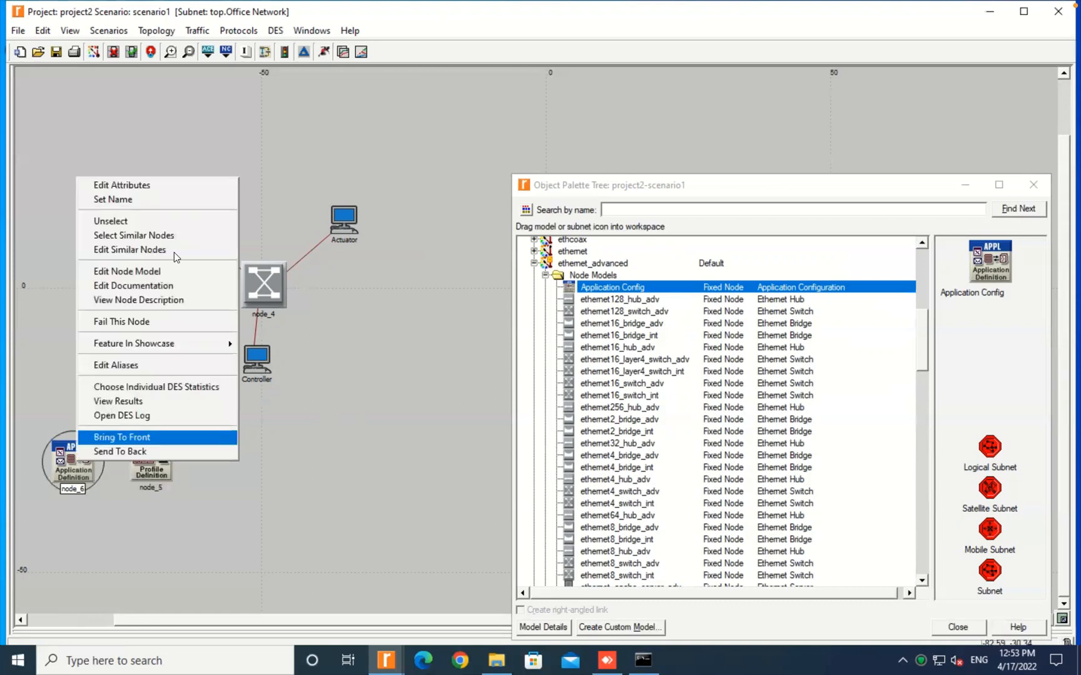
pyautogui.click(149, 187)
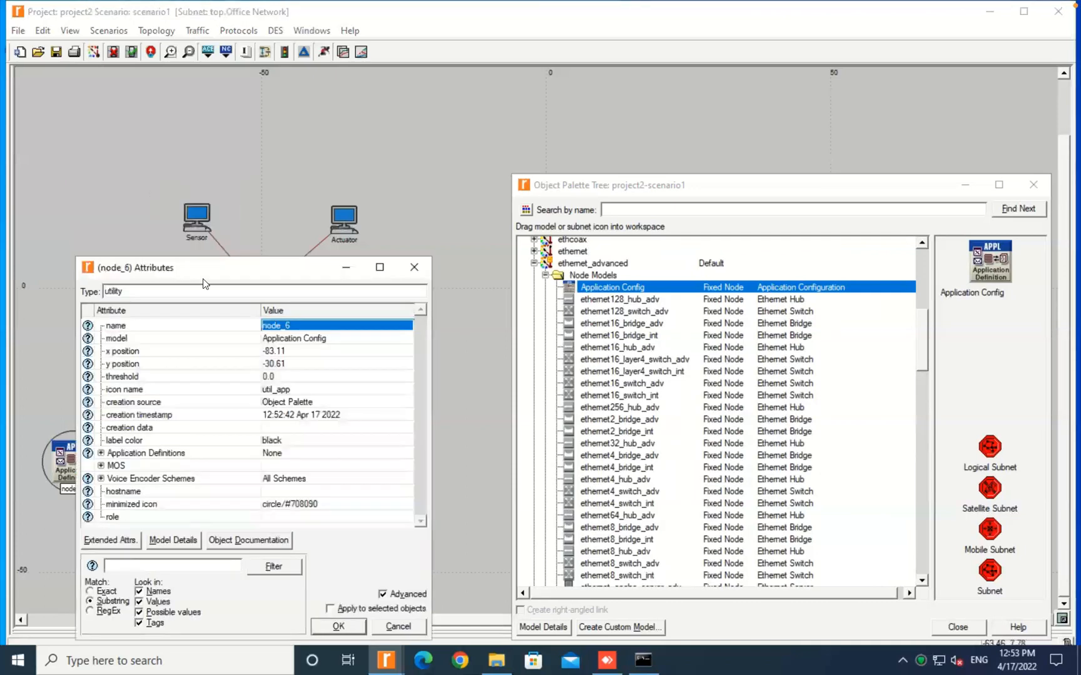
pyautogui.moveTo(249, 270); pyautogui.dragTo(256, 212)
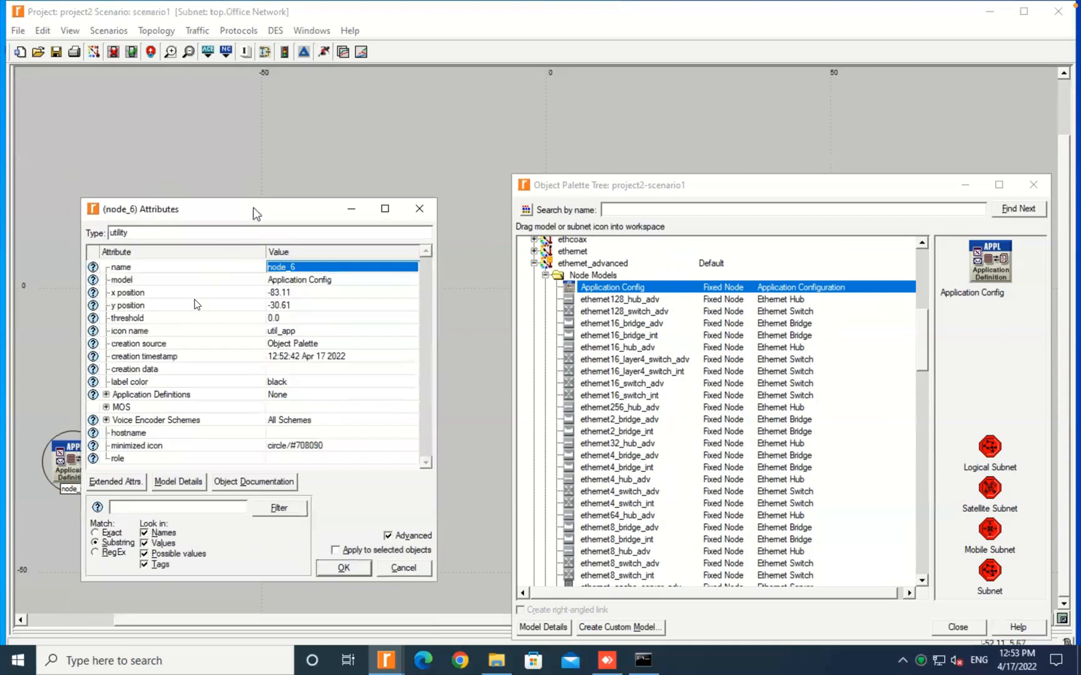
pyautogui.click(107, 390)
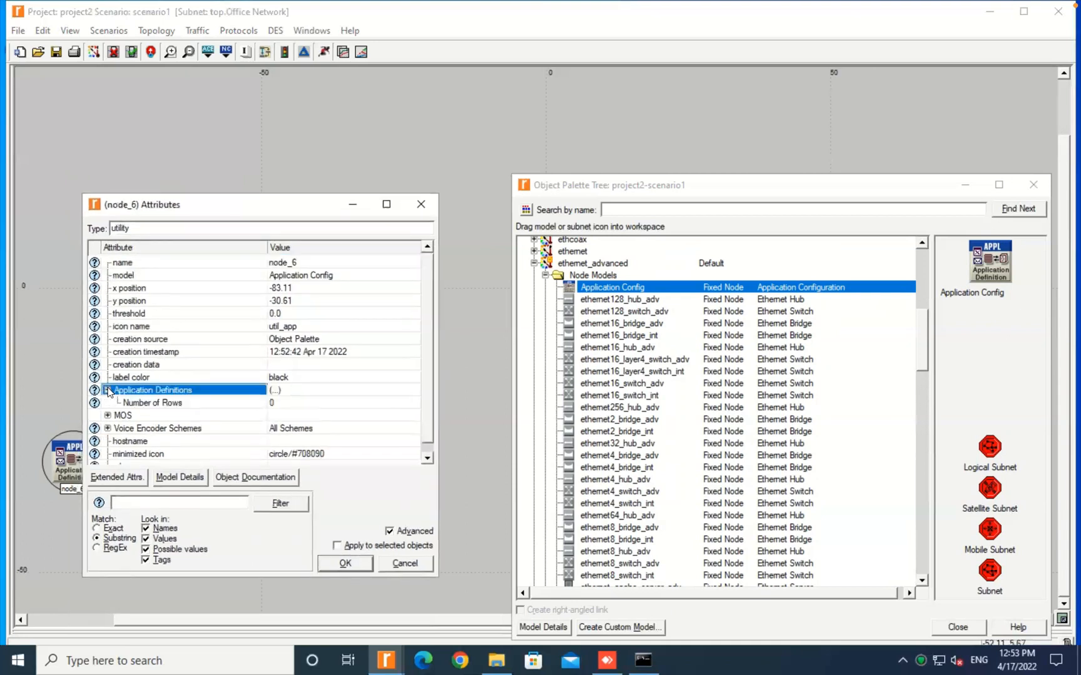
pyautogui.click(276, 393)
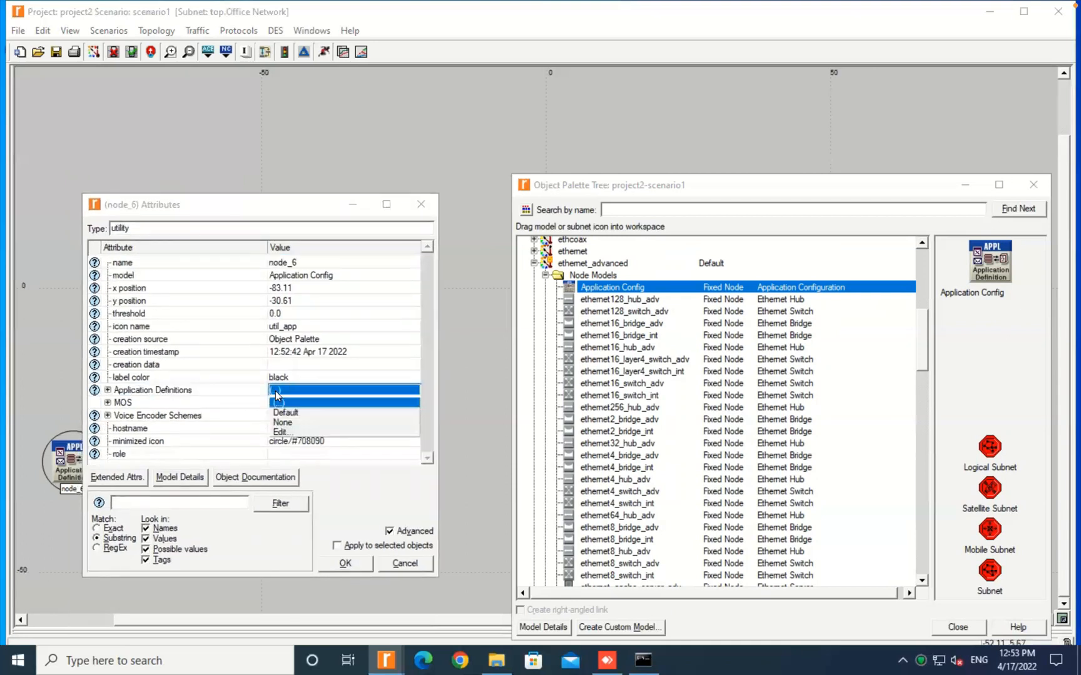
pyautogui.click(280, 432)
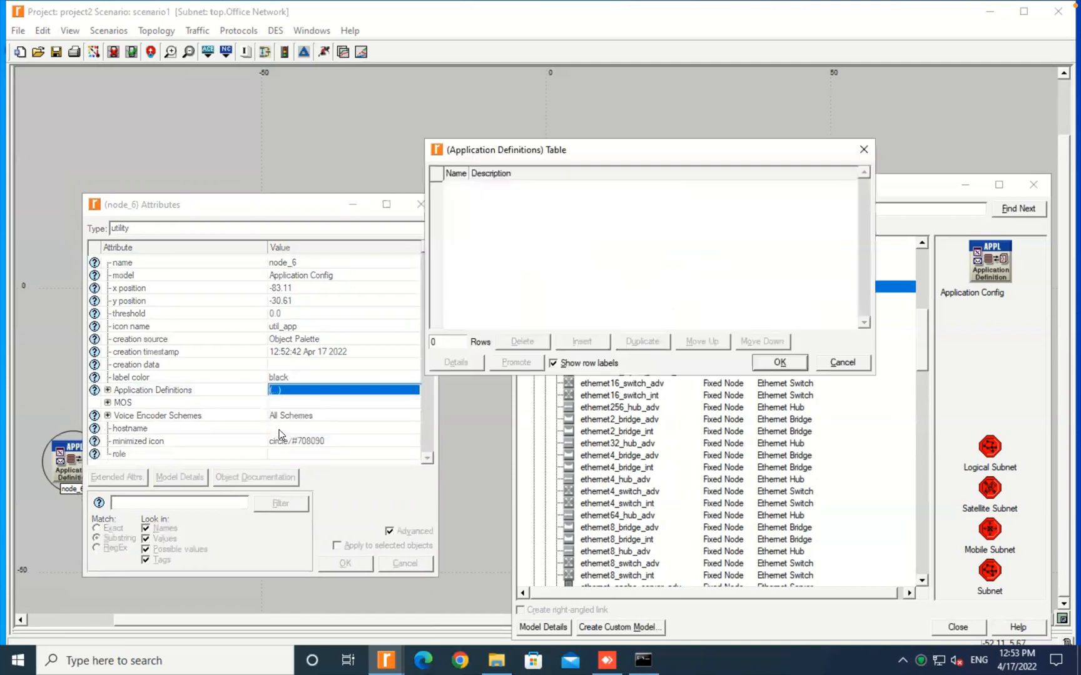
pyautogui.click(437, 341)
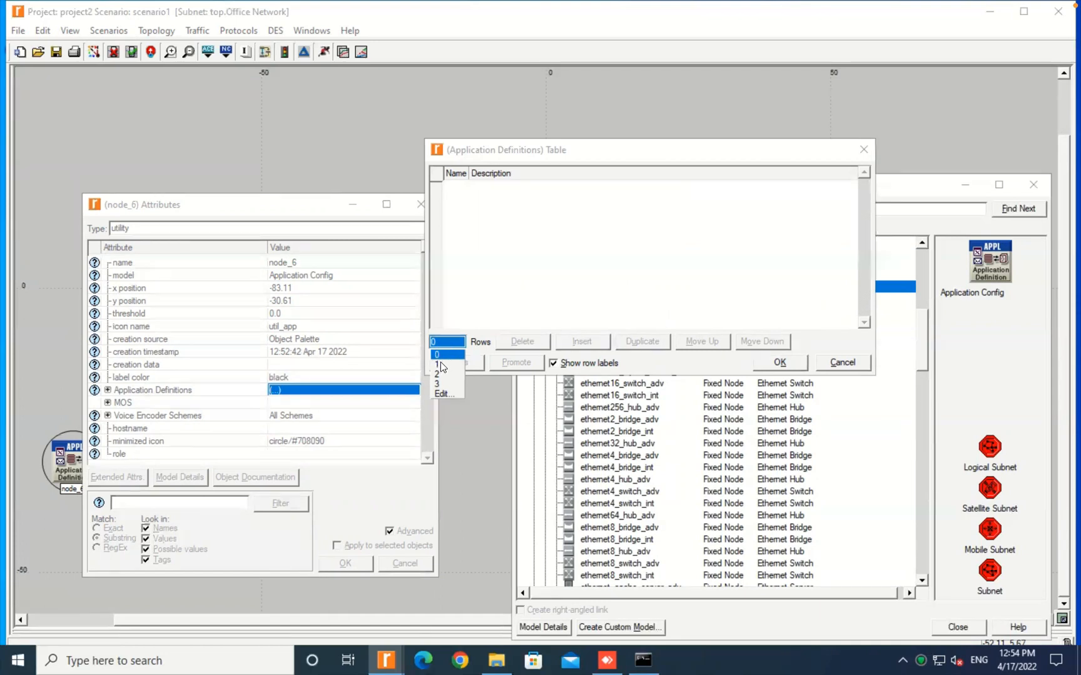
pyautogui.click(440, 364)
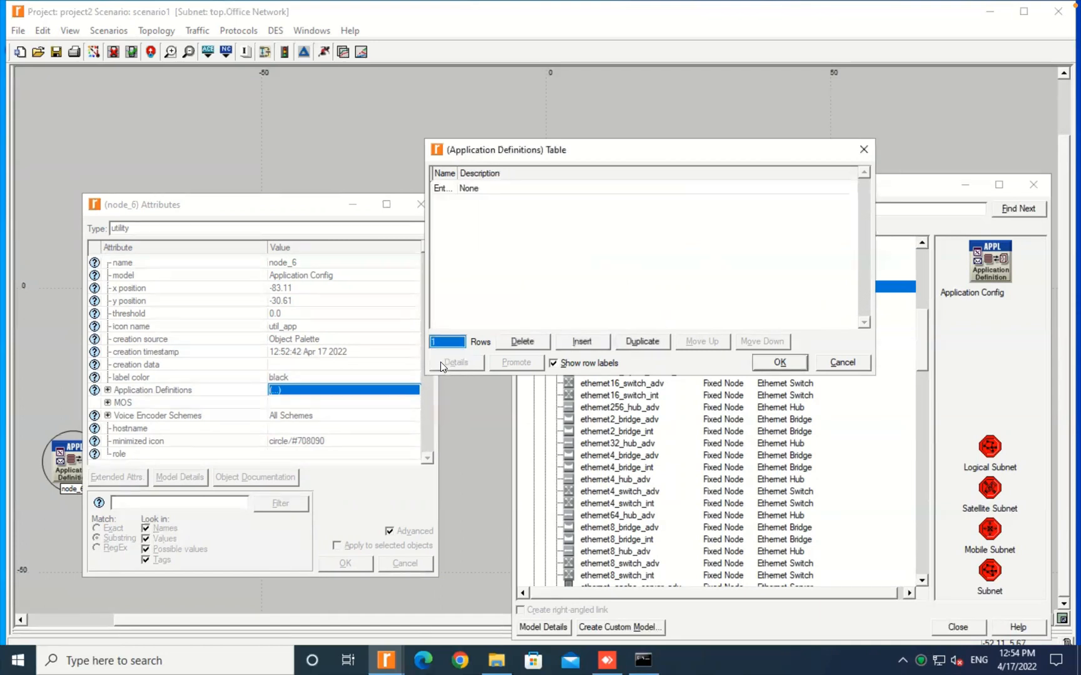
# Step: Name the application in the first row of the Application Definitions table Sensor2Controller
pyautogui.click(442, 187)
pyautogui.write('S')
pyautogui.write('ensor2')
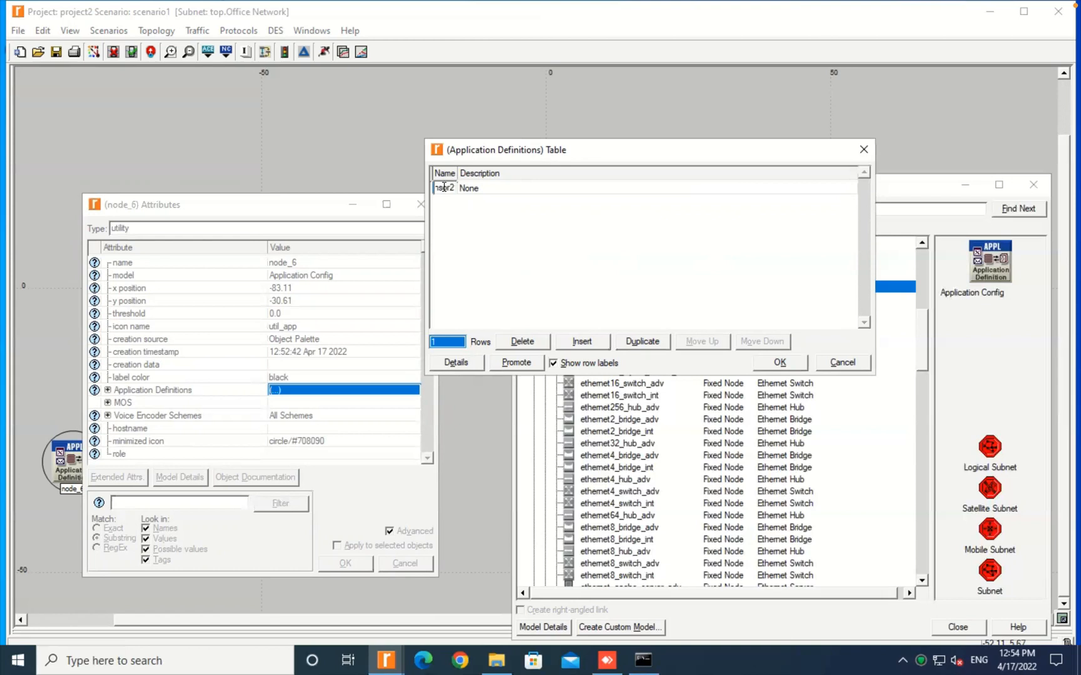
pyautogui.write('C')
pyautogui.write('ontro')
pyautogui.write('ll')
pyautogui.write('er')
pyautogui.press('Return')
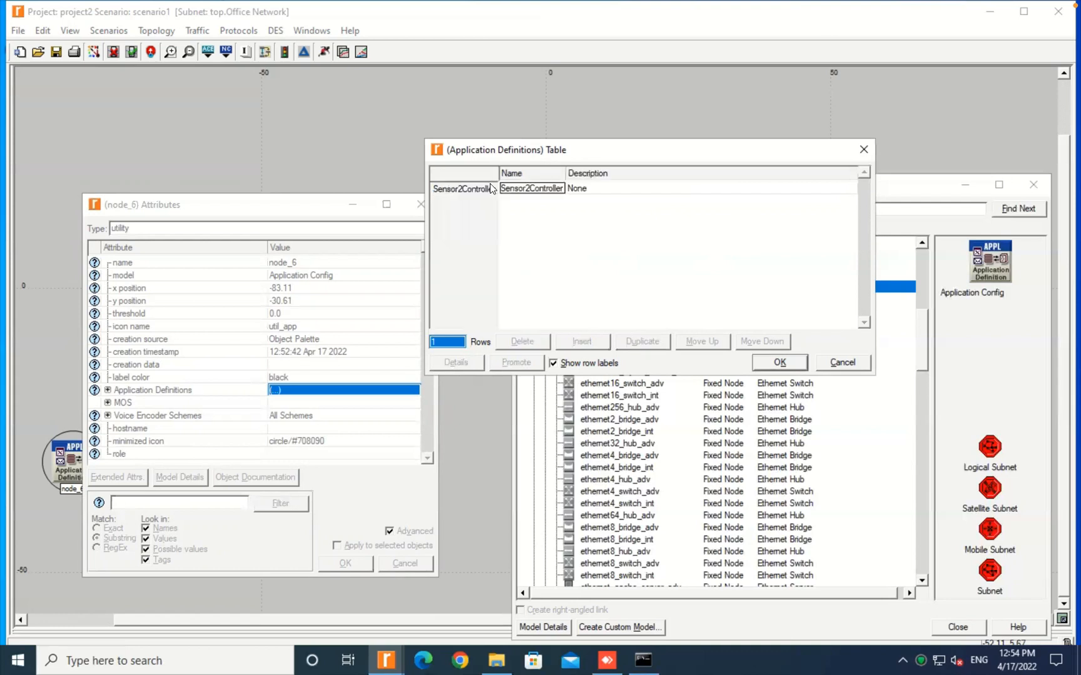
# Step: Open the Video Conferencing parameters in the Sensor2Controller application's description for custom editing
pyautogui.click(585, 189)
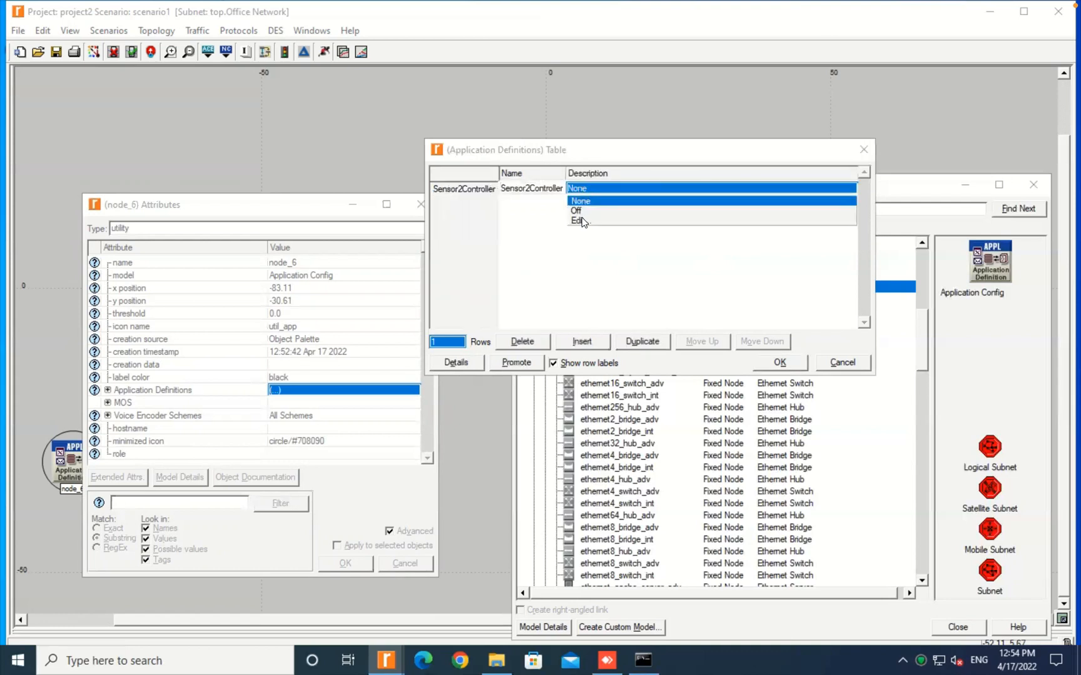
pyautogui.click(581, 220)
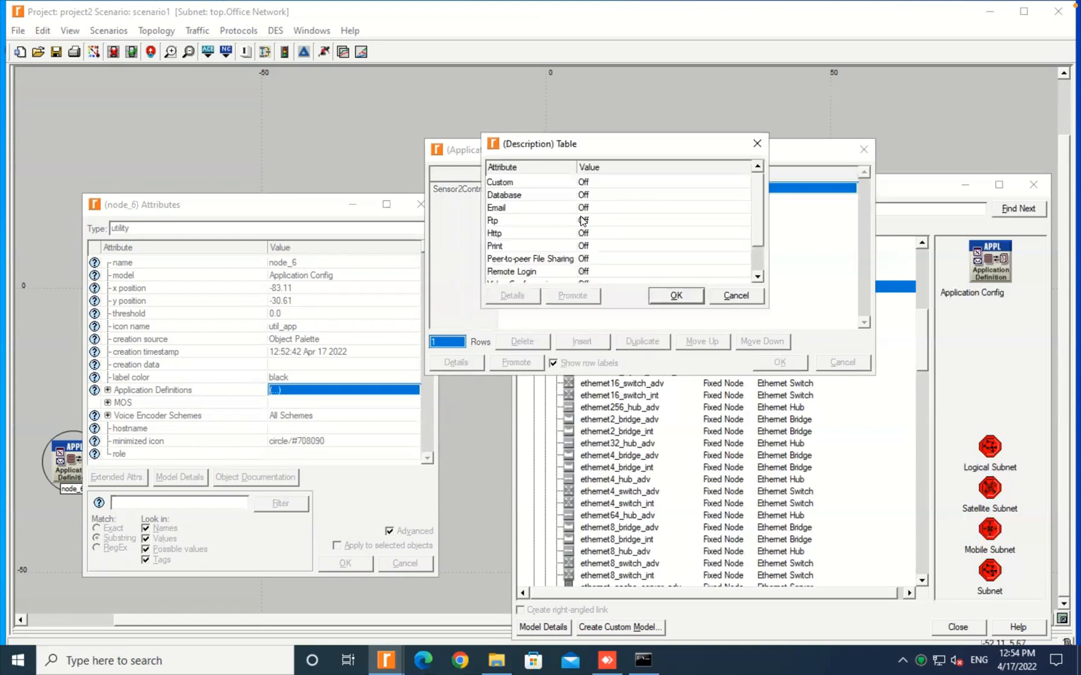
pyautogui.click(757, 277)
pyautogui.click(757, 277)
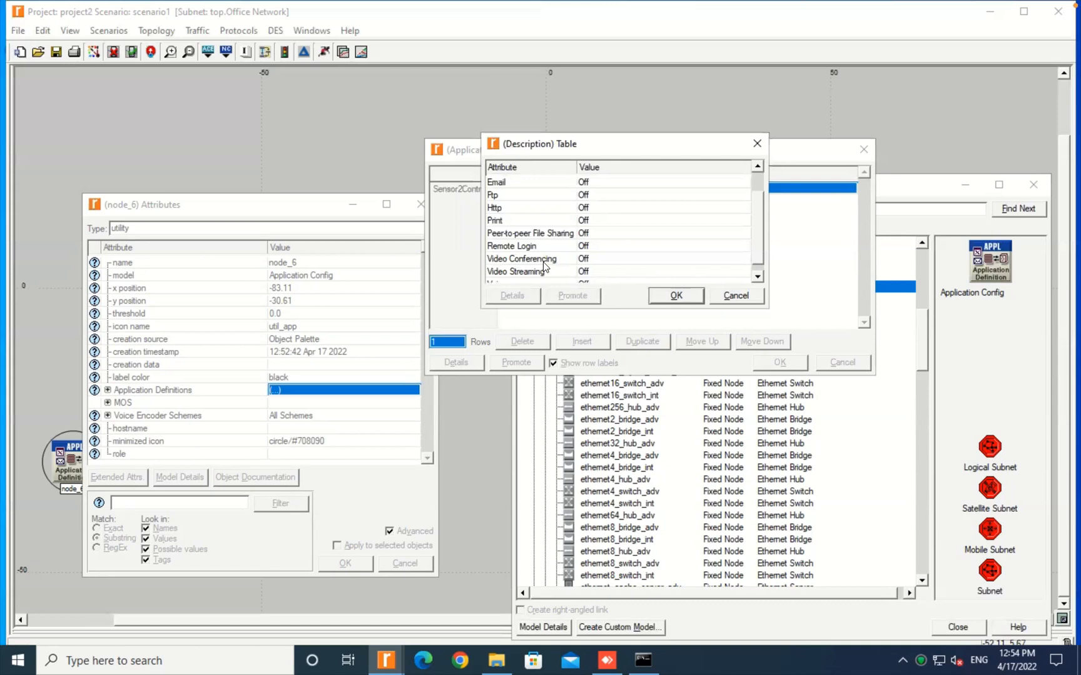
pyautogui.click(584, 260)
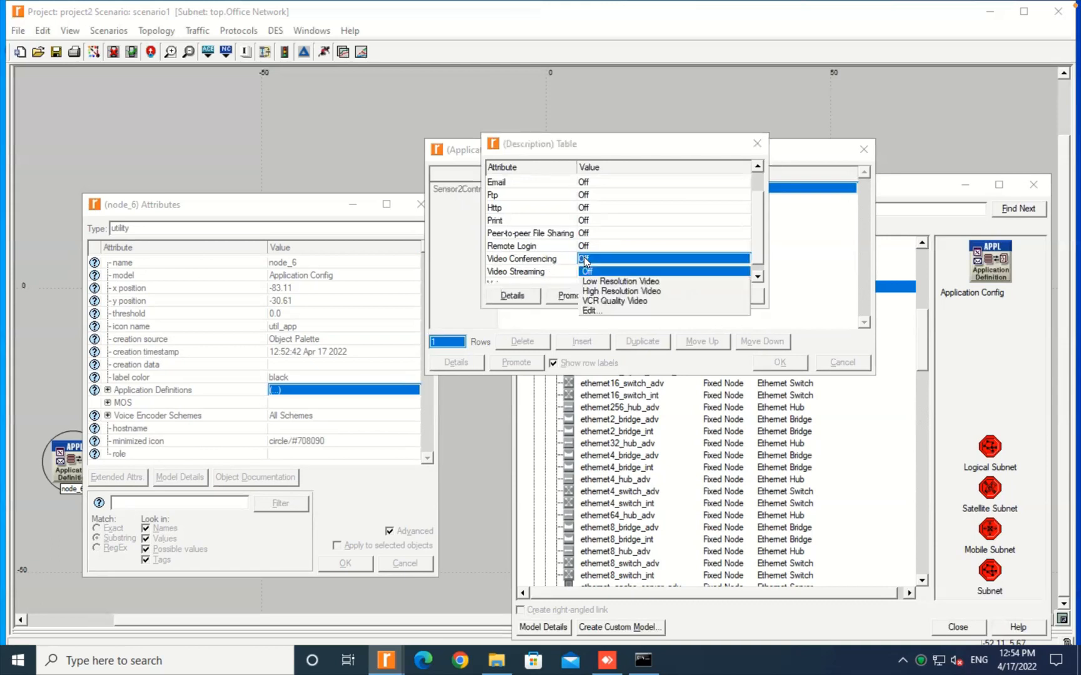
pyautogui.click(589, 311)
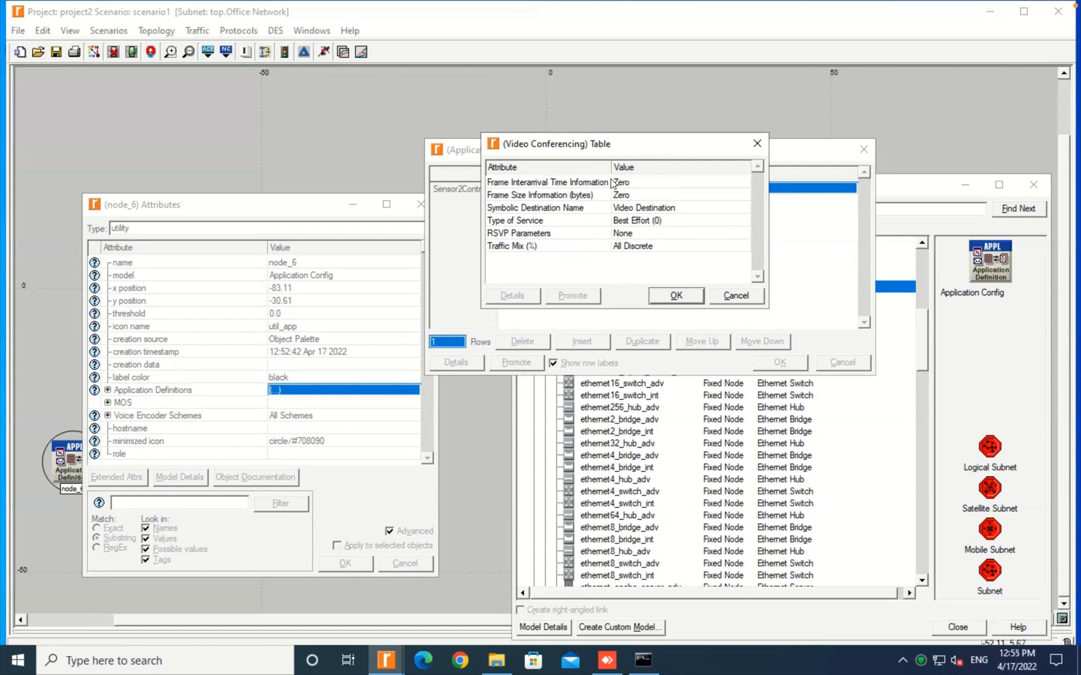
# Step: In the custom Frame Interarrival Time Information, set the incoming stream interarrival time to a constant distribution with mean outcome 1
pyautogui.click(630, 183)
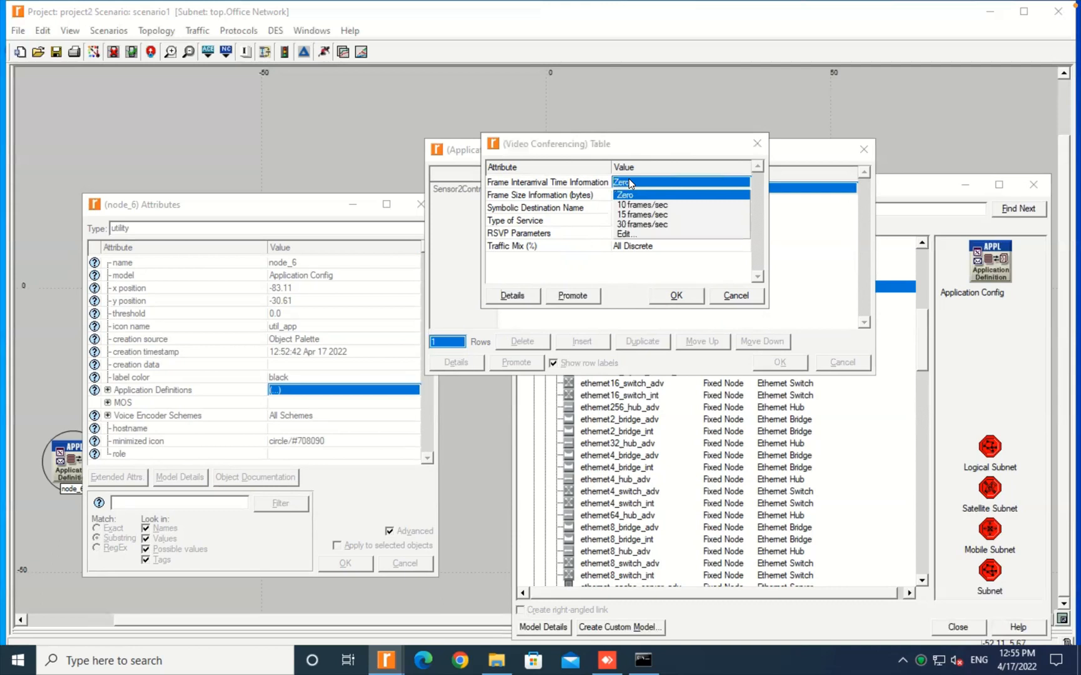
pyautogui.click(623, 233)
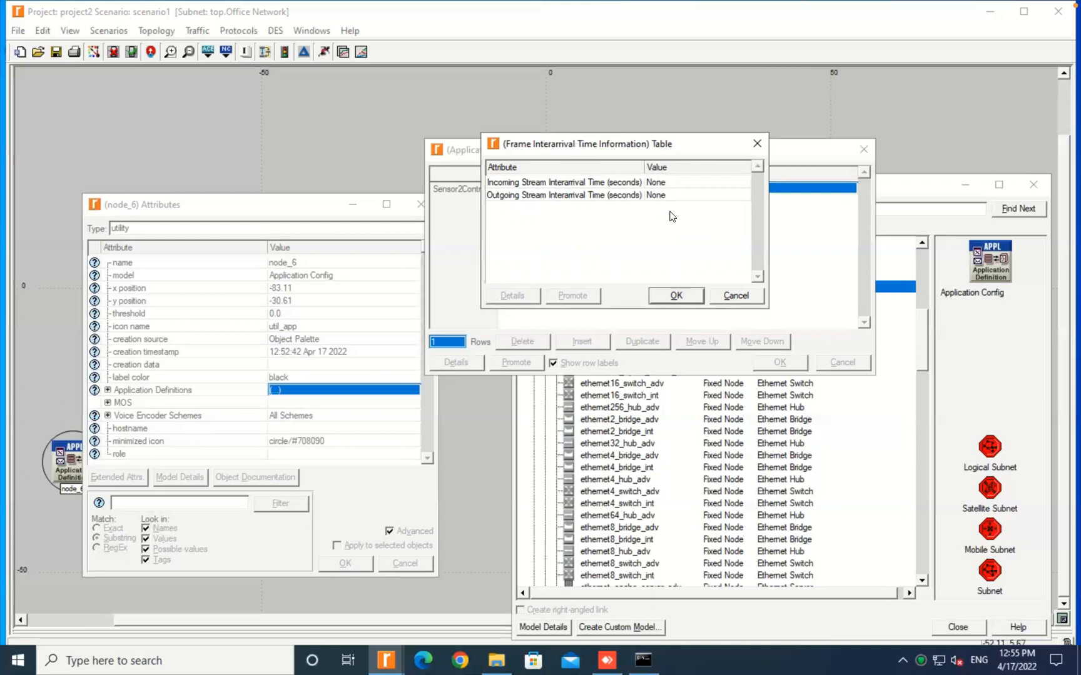
pyautogui.click(661, 183)
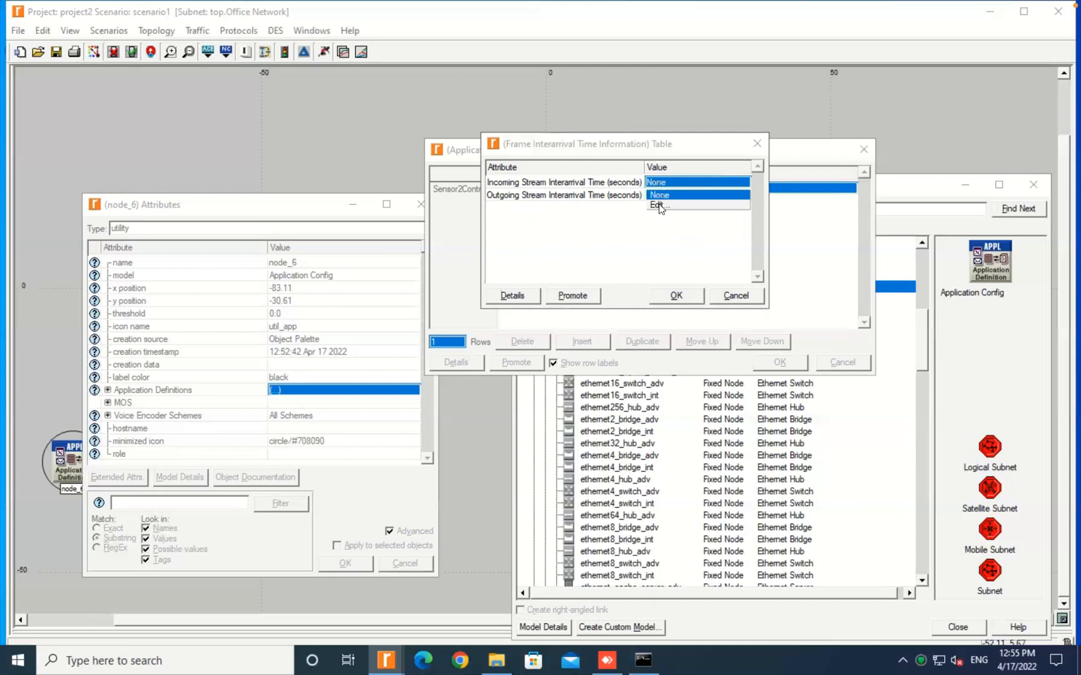
pyautogui.click(659, 205)
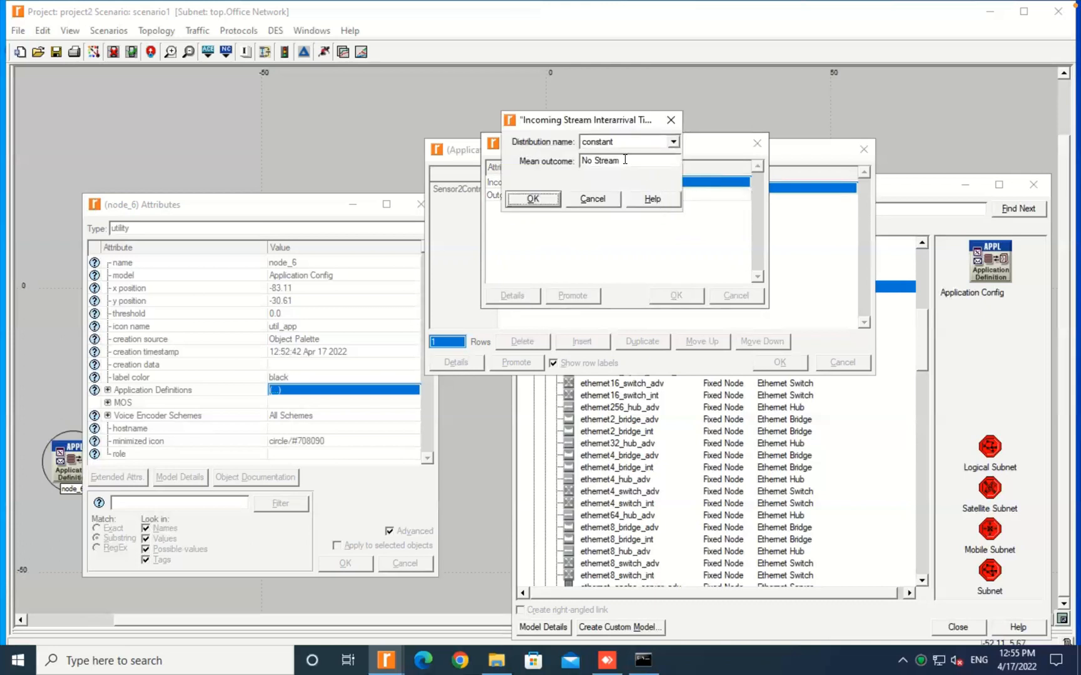
pyautogui.moveTo(624, 160); pyautogui.dragTo(570, 161)
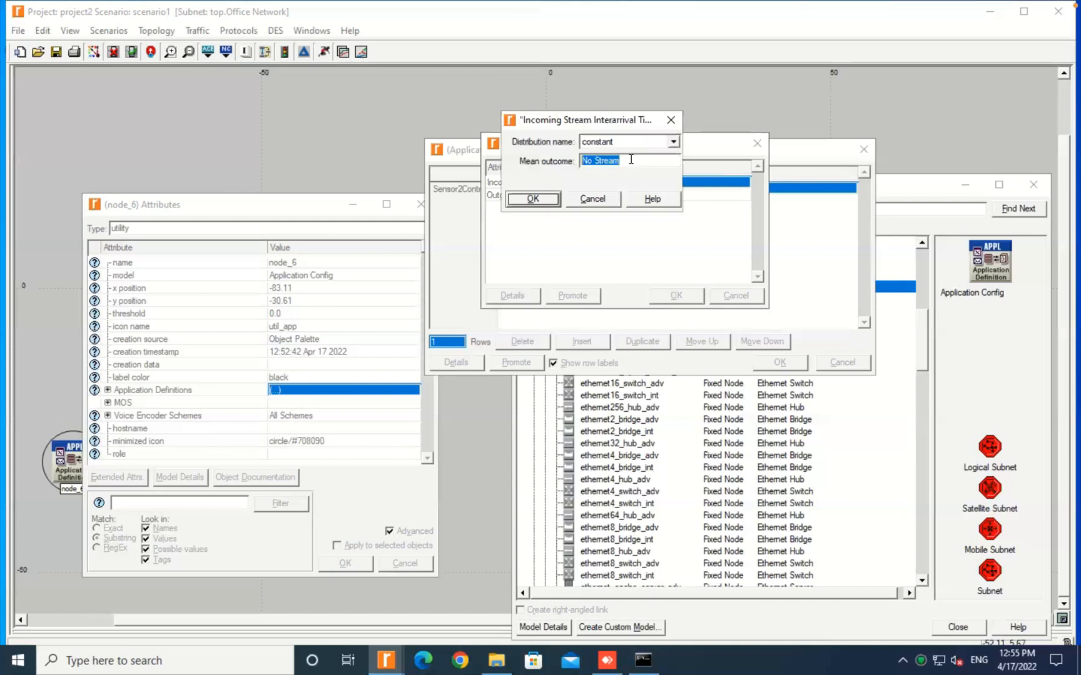
pyautogui.write('1')
pyautogui.click(532, 199)
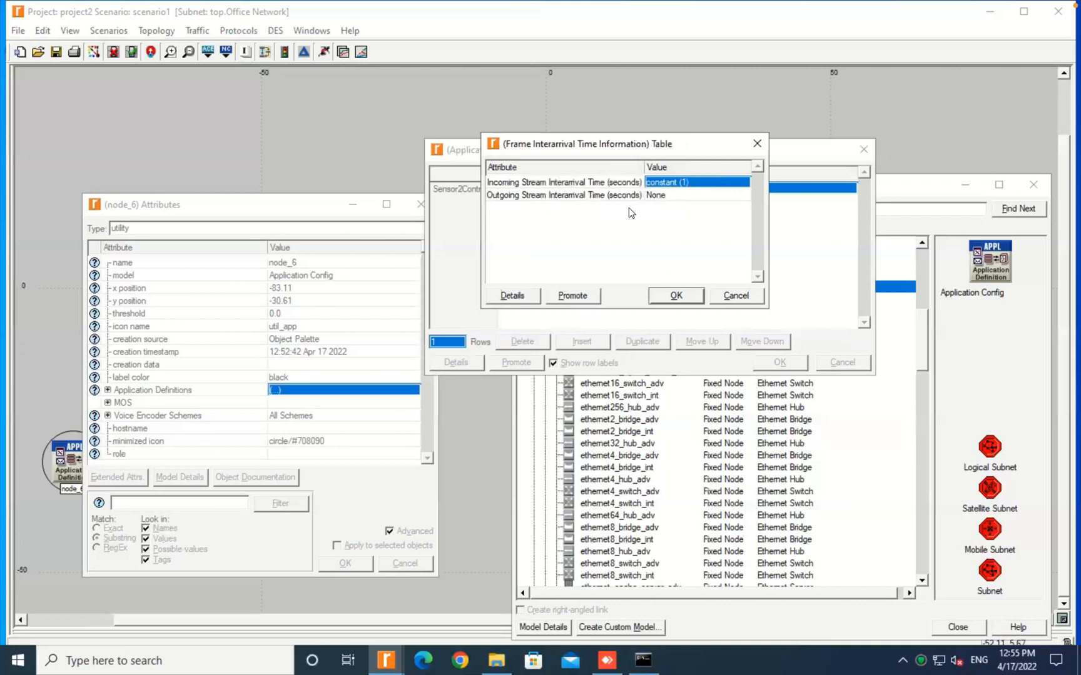
# Step: Set the outgoing stream interarrival time to constant with mean outcome 1000 and accept the frame interarrival settings
pyautogui.click(666, 194)
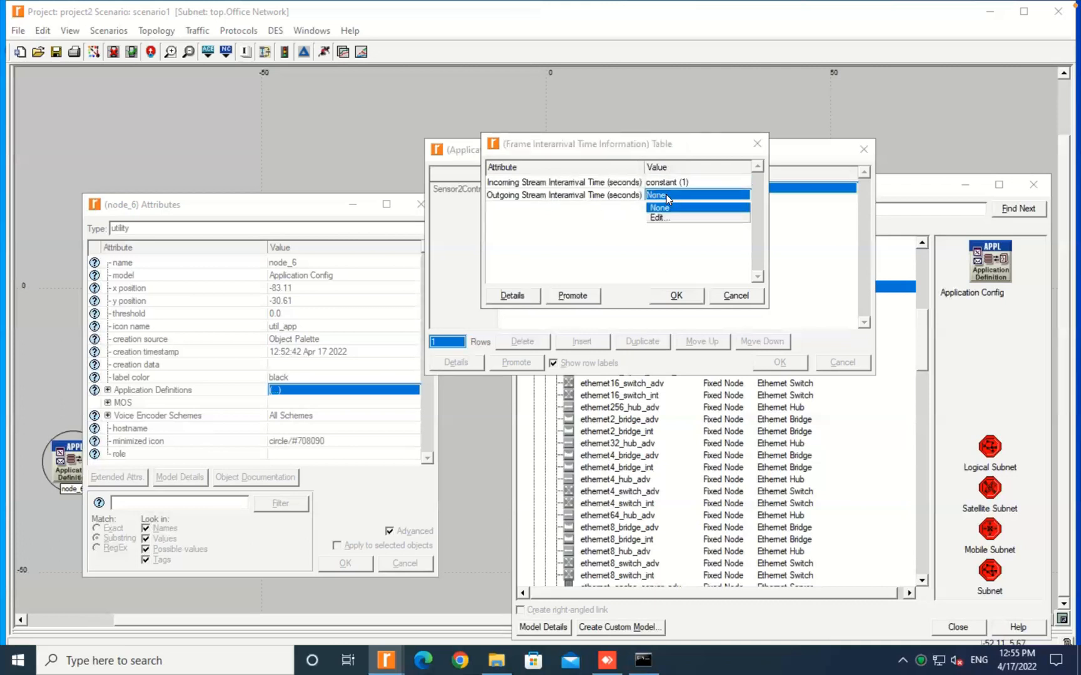
pyautogui.click(659, 218)
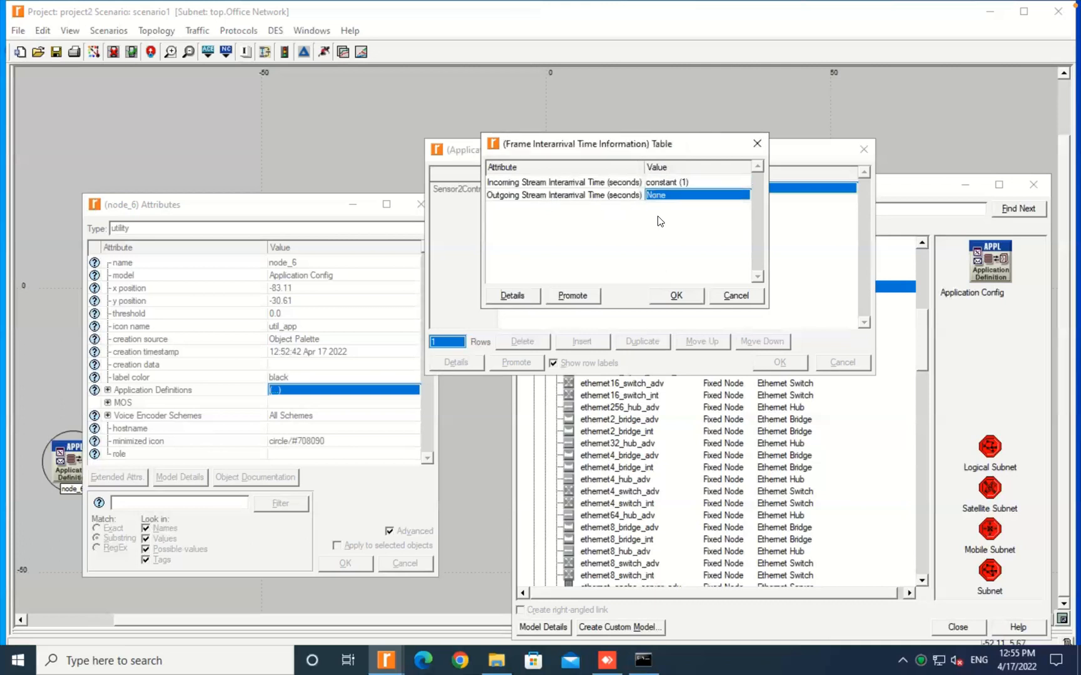
pyautogui.click(624, 161)
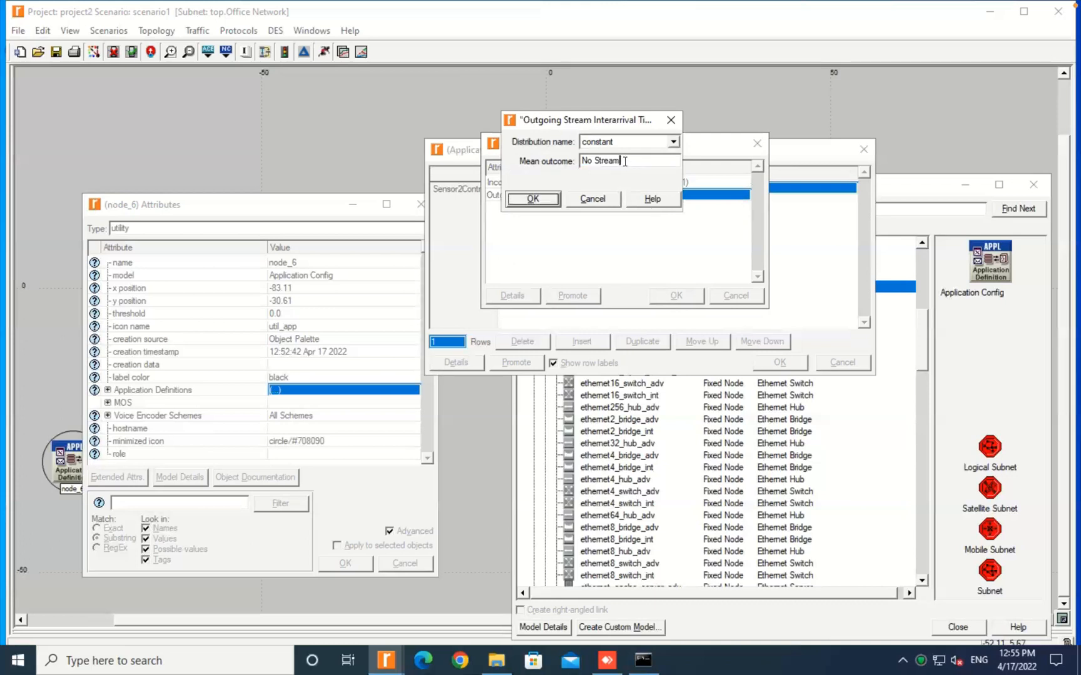
pyautogui.moveTo(624, 161); pyautogui.dragTo(578, 160)
pyautogui.write('1000')
pyautogui.click(542, 200)
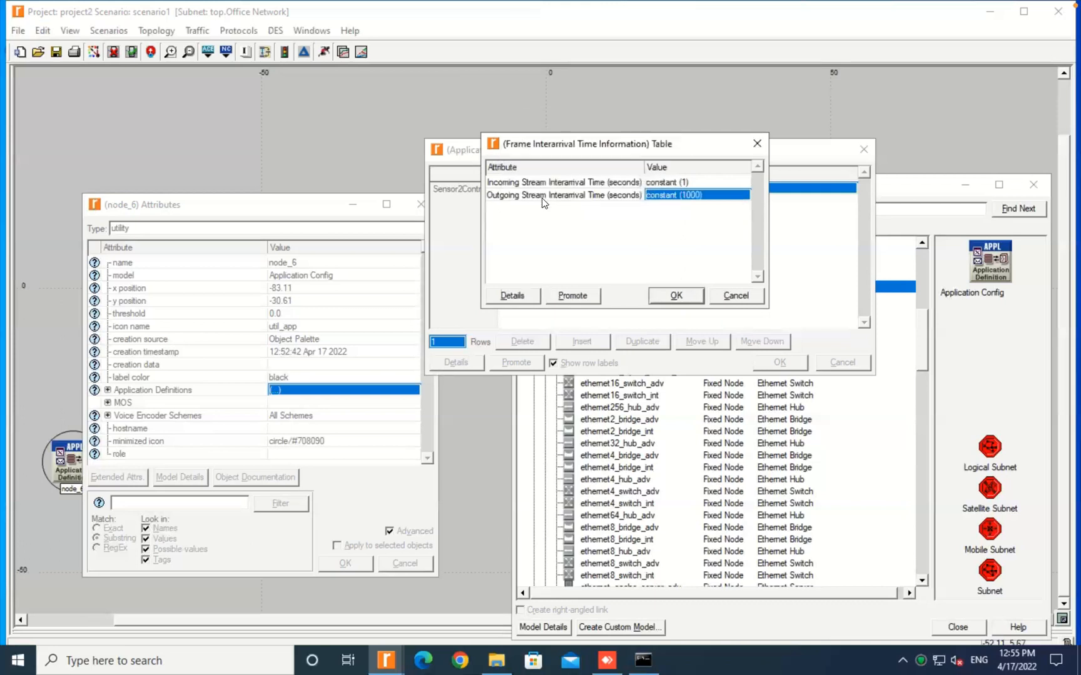
pyautogui.click(684, 296)
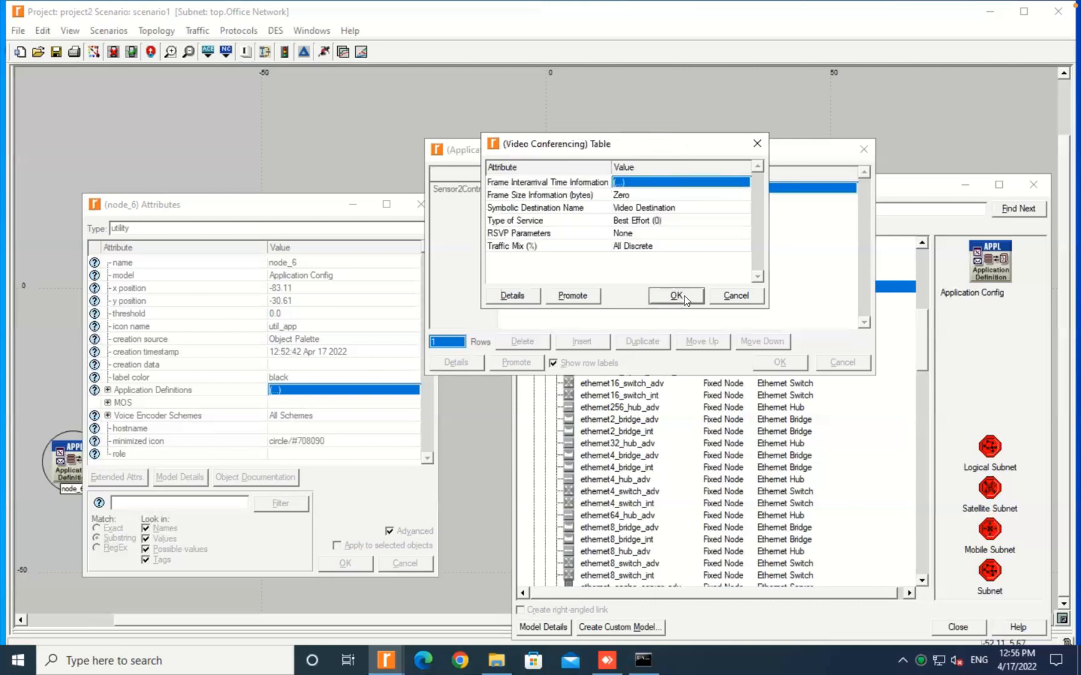
# Step: In the custom Frame Size Information, set the incoming stream frame size to a constant distribution with mean outcome 1
pyautogui.click(625, 197)
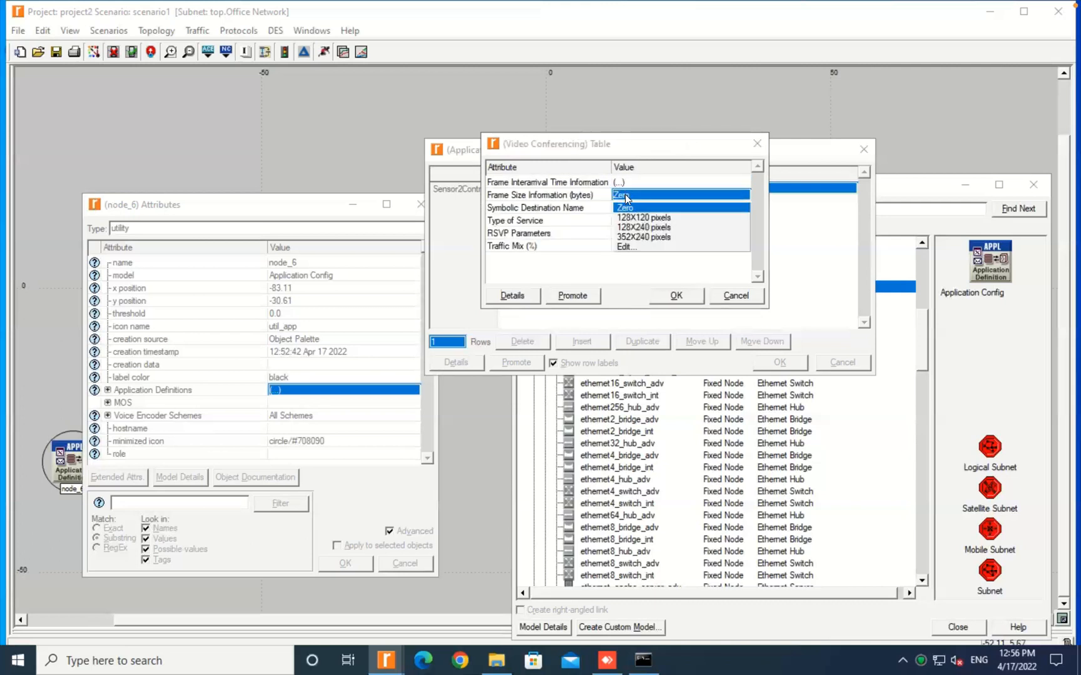
pyautogui.click(624, 247)
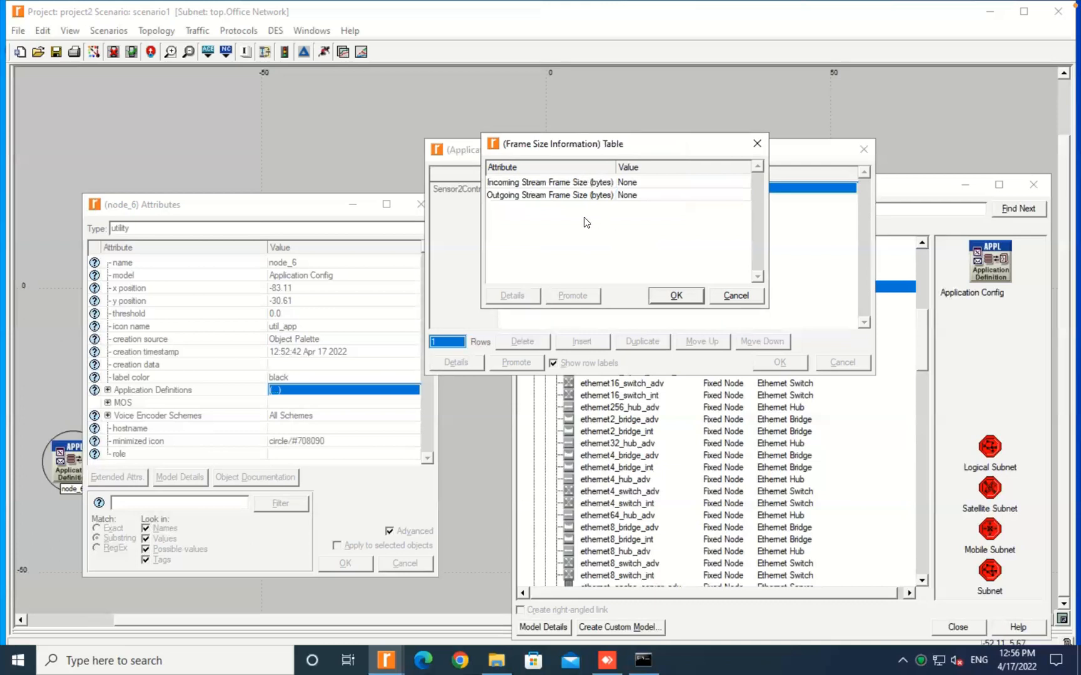
pyautogui.click(633, 183)
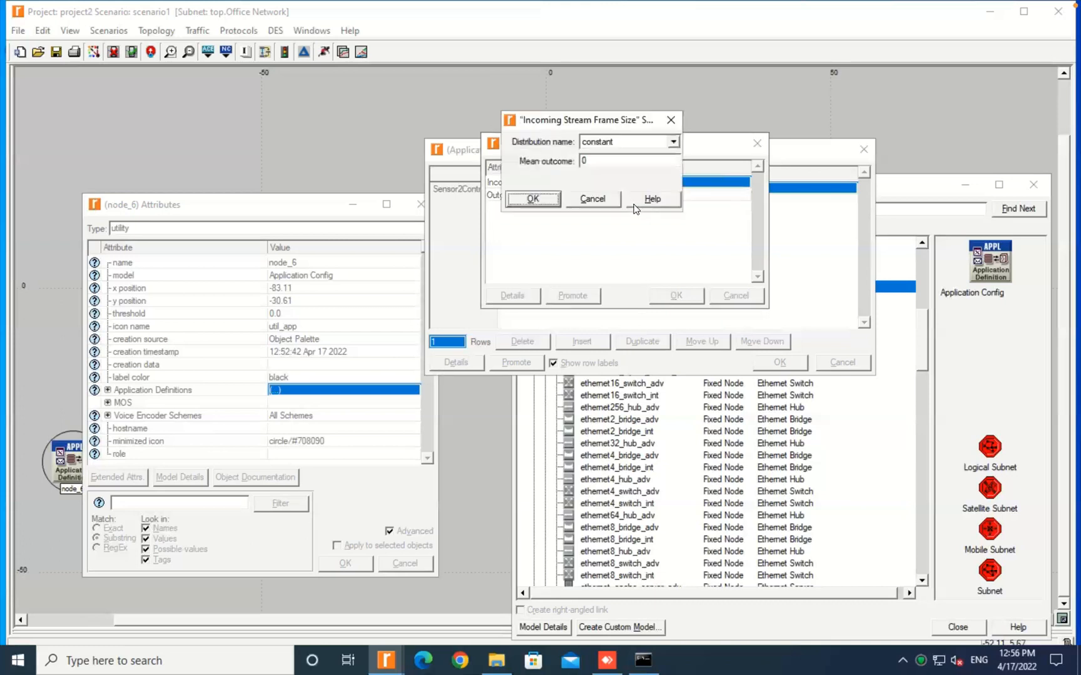
pyautogui.doubleClick(583, 160)
pyautogui.write('1')
pyautogui.click(544, 197)
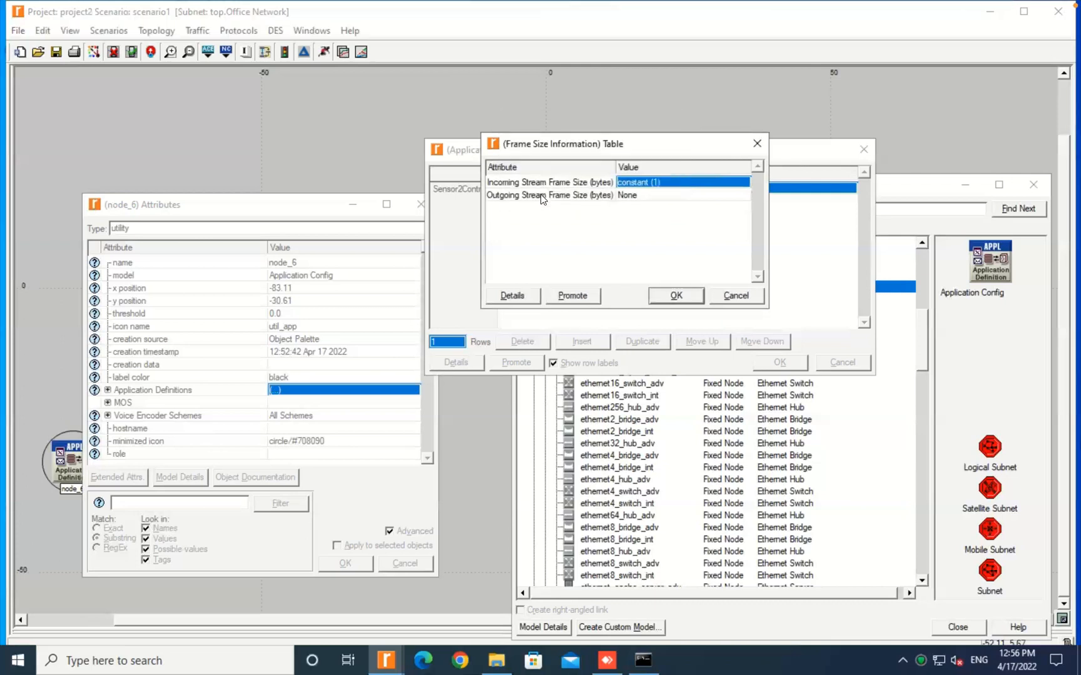
# Step: Set the outgoing stream frame size to constant with mean outcome 1 and accept the frame size, Video Conferencing and Description tables
pyautogui.click(630, 194)
pyautogui.click(632, 214)
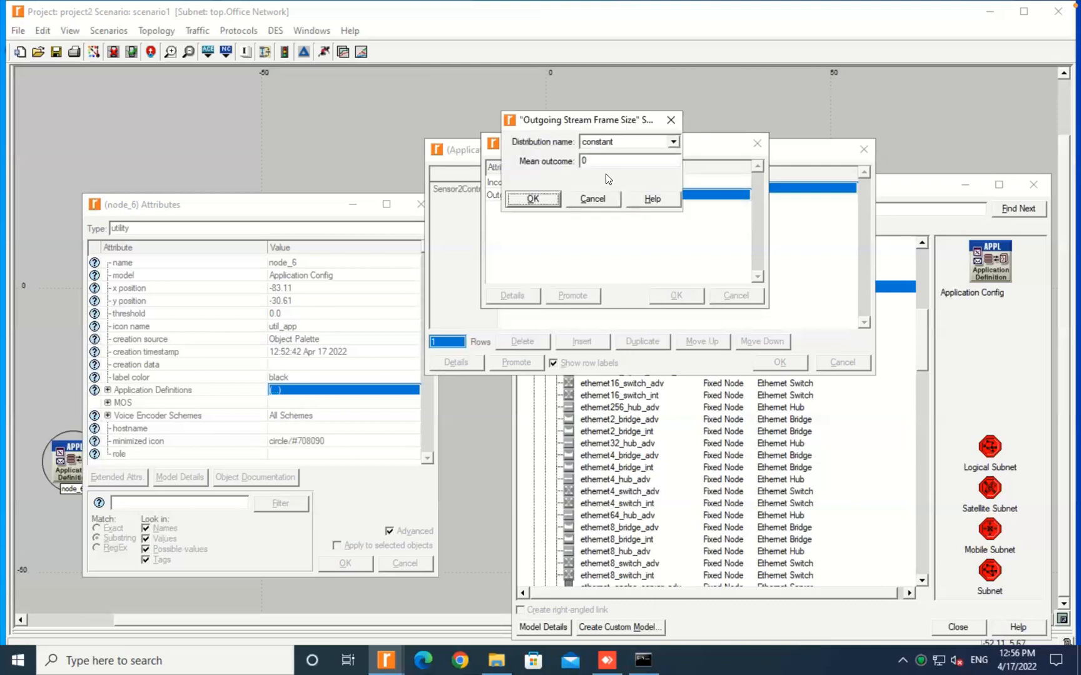
pyautogui.moveTo(591, 160); pyautogui.dragTo(576, 160)
pyautogui.write('1')
pyautogui.click(551, 198)
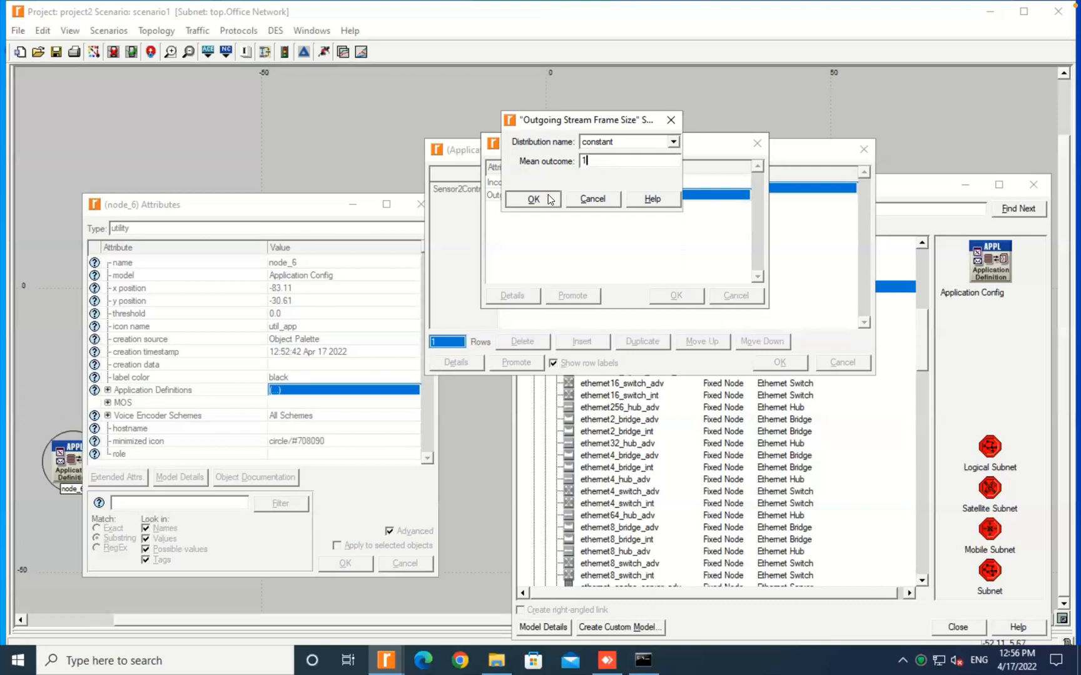
pyautogui.click(678, 292)
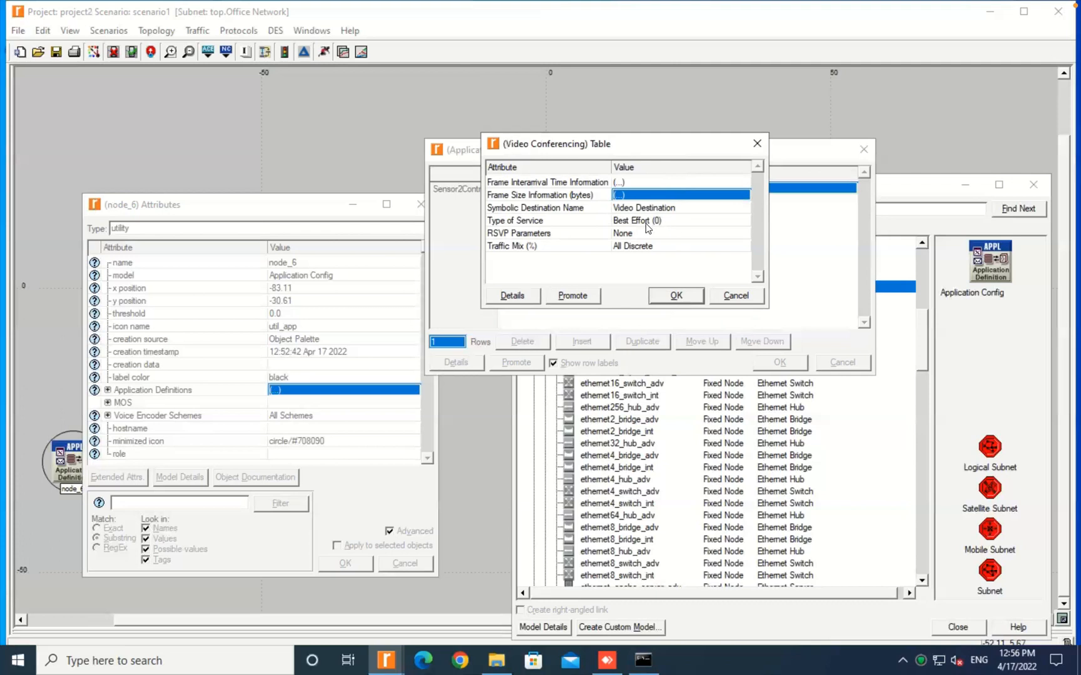
pyautogui.click(668, 299)
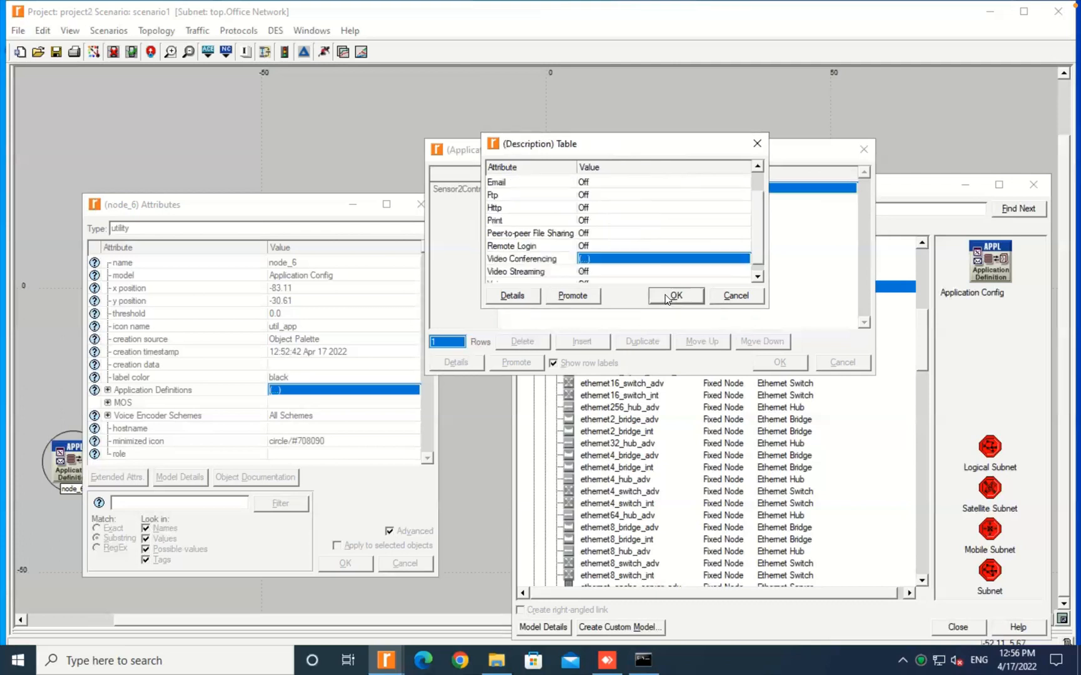
pyautogui.click(673, 297)
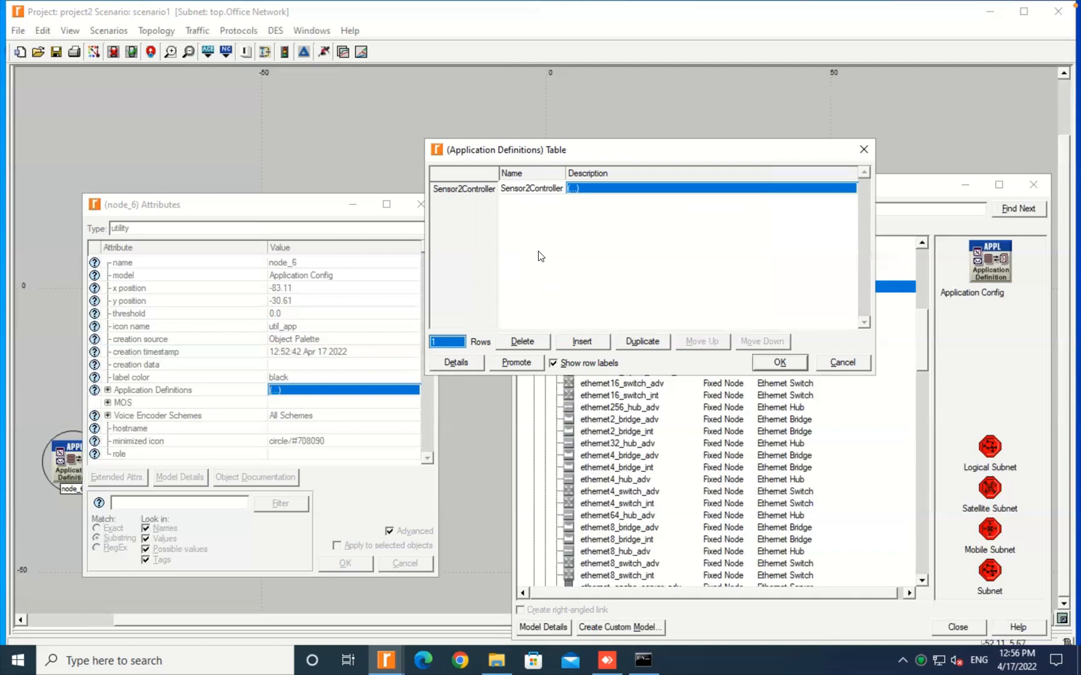
# Step: Duplicate the Sensor2Controller row in the Application Definitions table and rename the copy Controller2Actuator
pyautogui.click(505, 188)
pyautogui.click(643, 344)
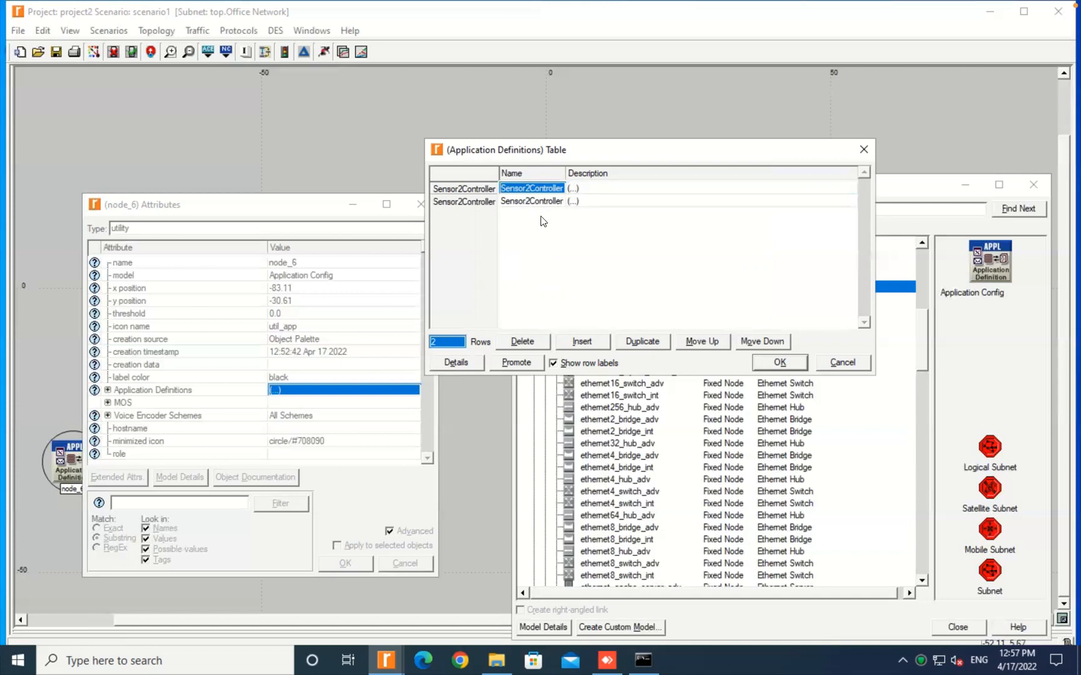
pyautogui.click(527, 200)
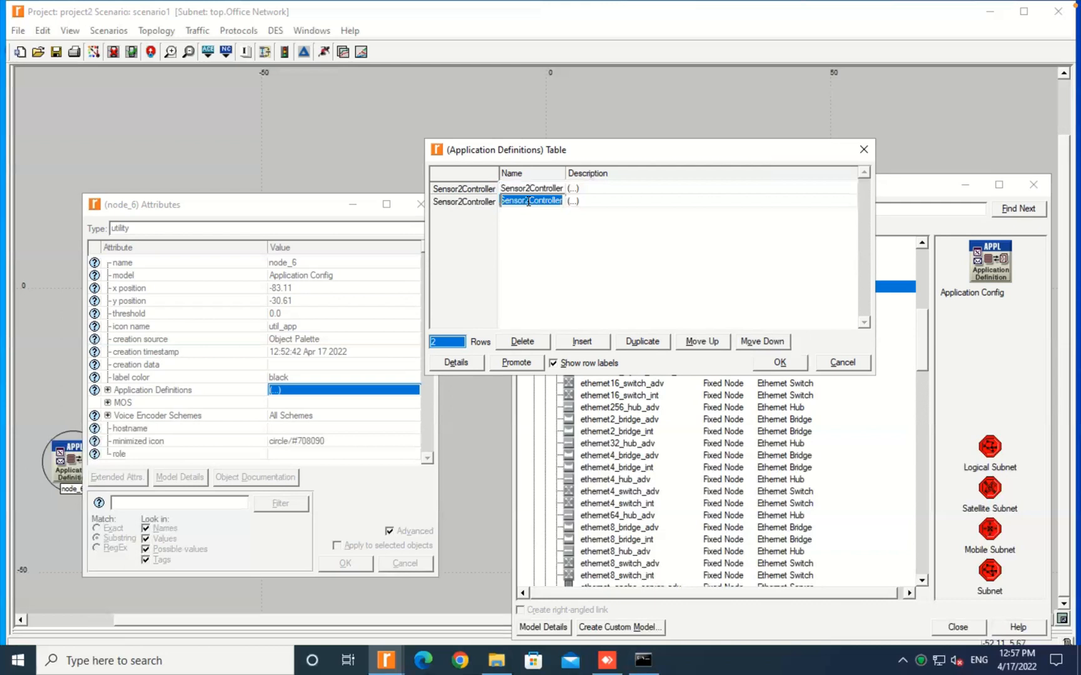
pyautogui.click(526, 200)
pyautogui.press('BackSpace')
pyautogui.press('BackSpace')
pyautogui.press('BackSpace')
pyautogui.press('BackSpace')
pyautogui.press('BackSpace')
pyautogui.press('BackSpace')
pyautogui.press('Delete')
pyautogui.press('End')
pyautogui.press('BackSpace')
pyautogui.write('r2Actuator')
pyautogui.click(573, 203)
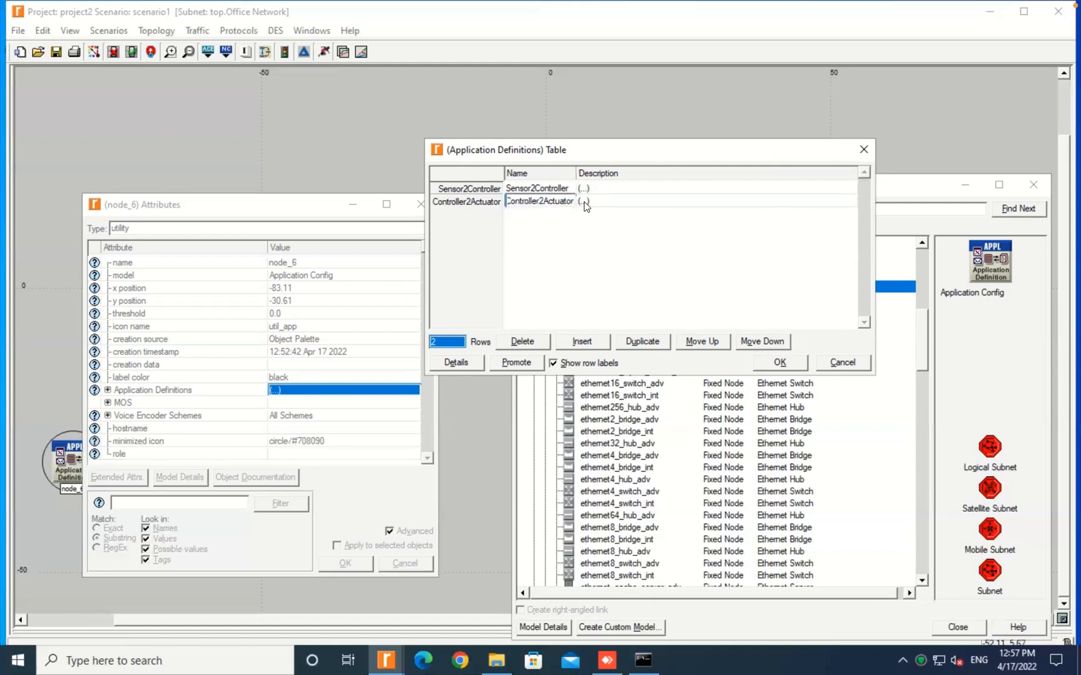
# Step: Review the custom frame interarrival time settings in the Controller2Actuator application's Video Conferencing description
pyautogui.click(586, 201)
pyautogui.click(589, 243)
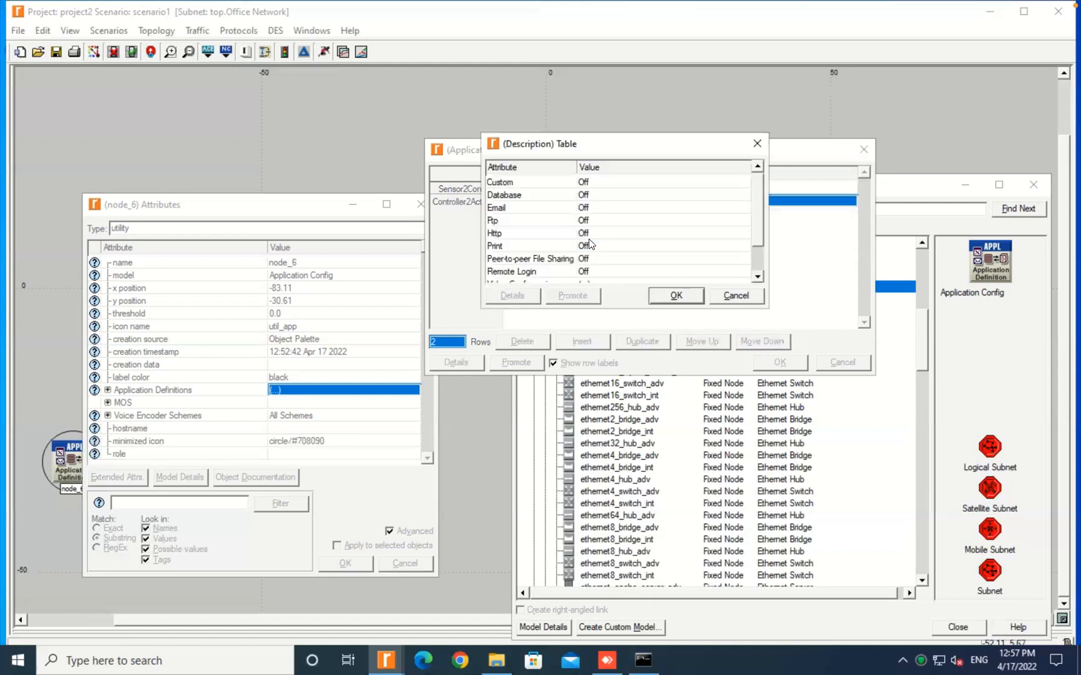
pyautogui.scroll(-2, 594, 256)
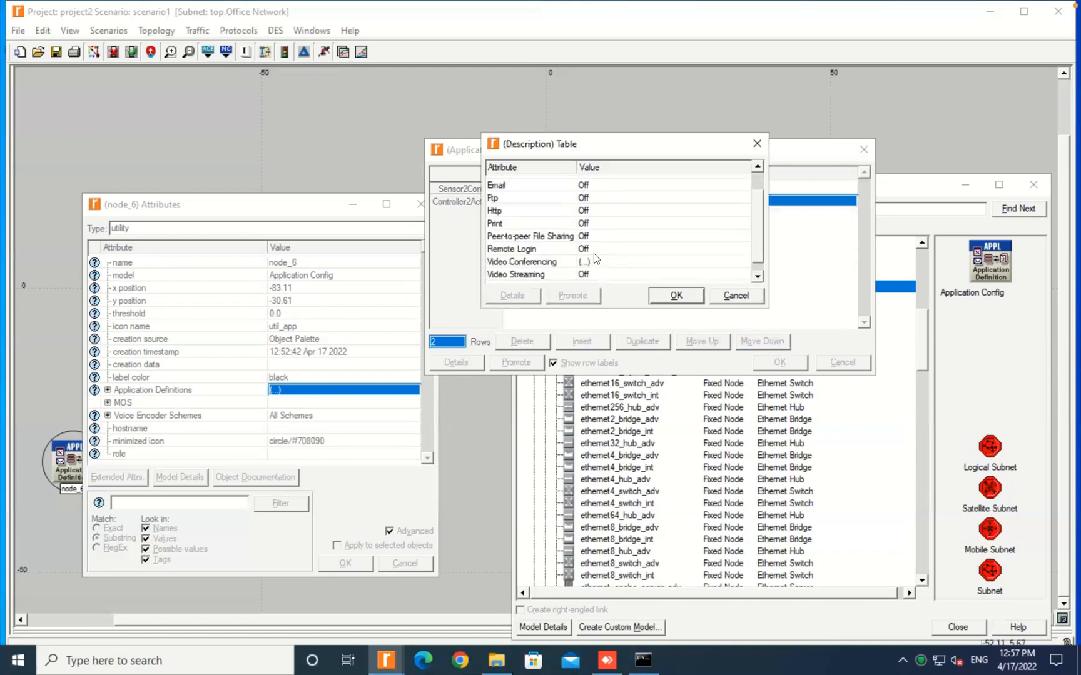
pyautogui.click(588, 274)
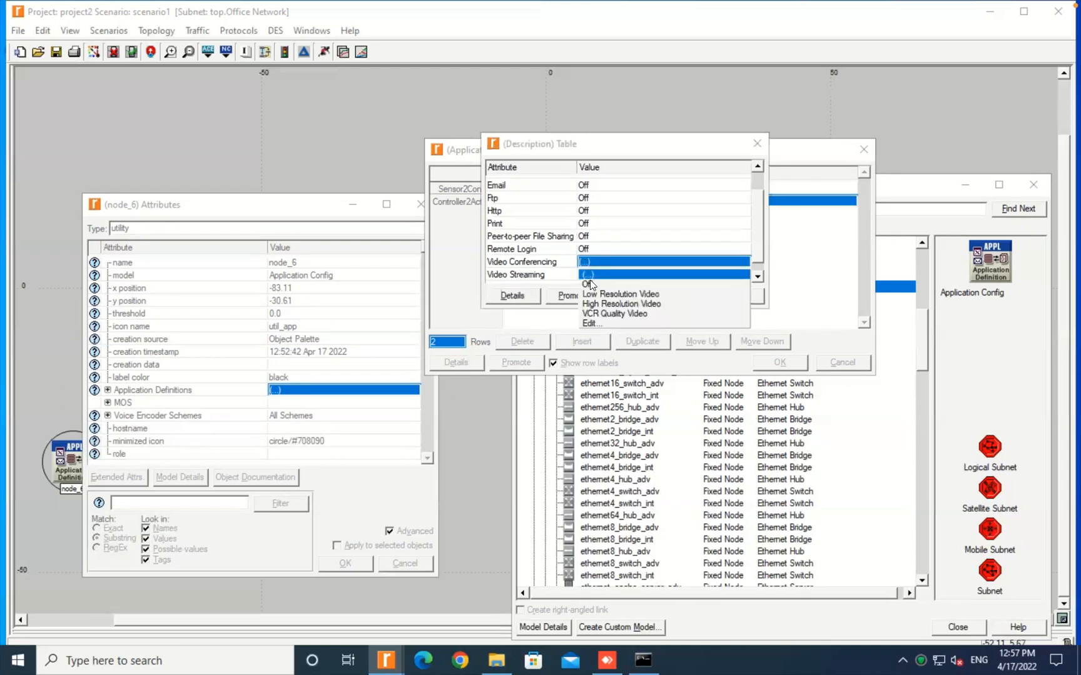
pyautogui.click(592, 320)
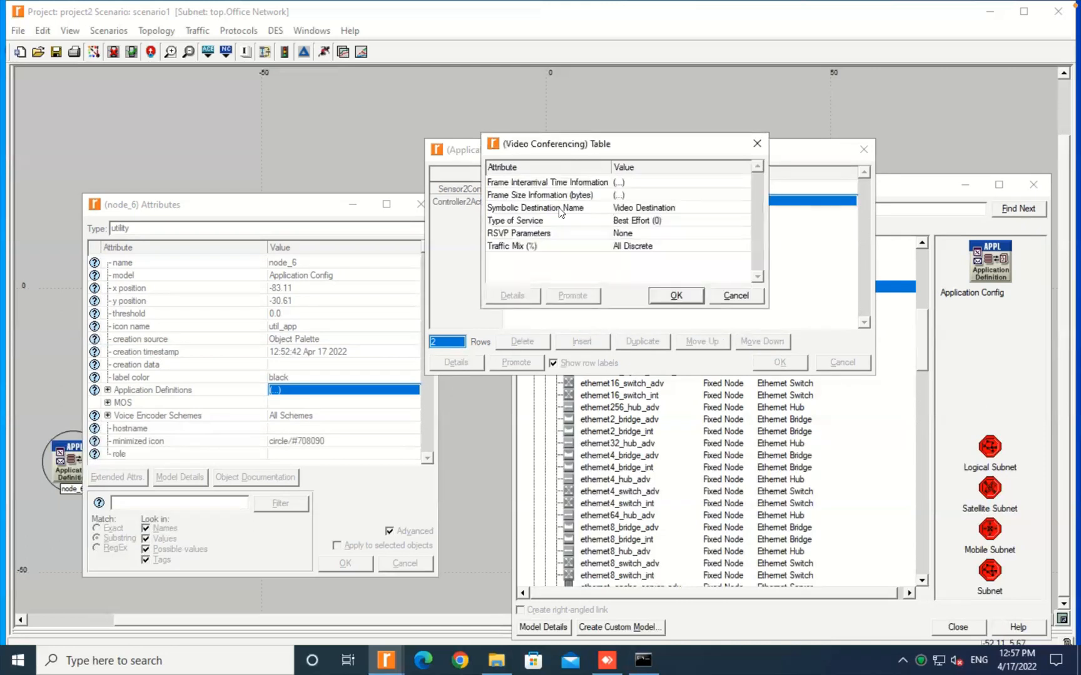
pyautogui.click(616, 182)
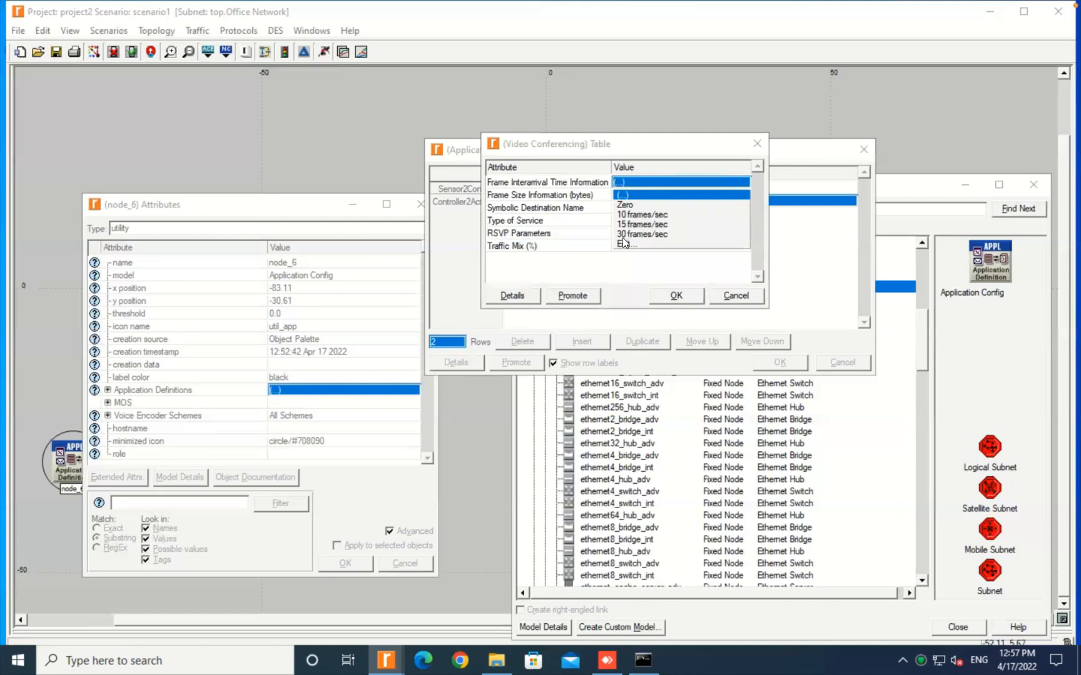
pyautogui.click(623, 245)
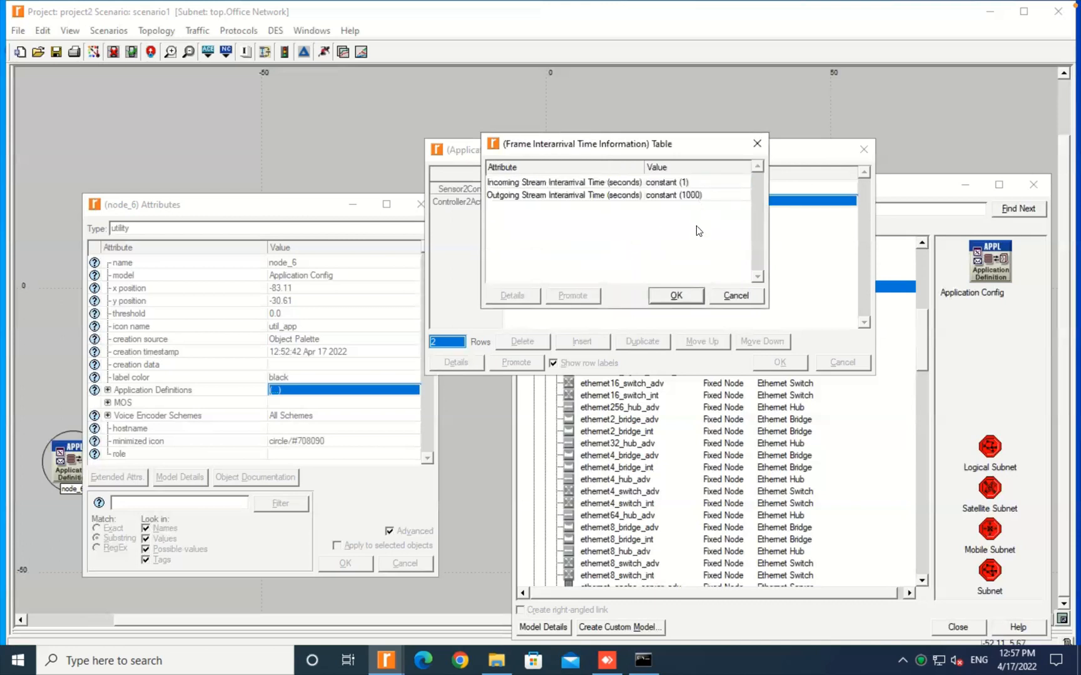
pyautogui.click(676, 295)
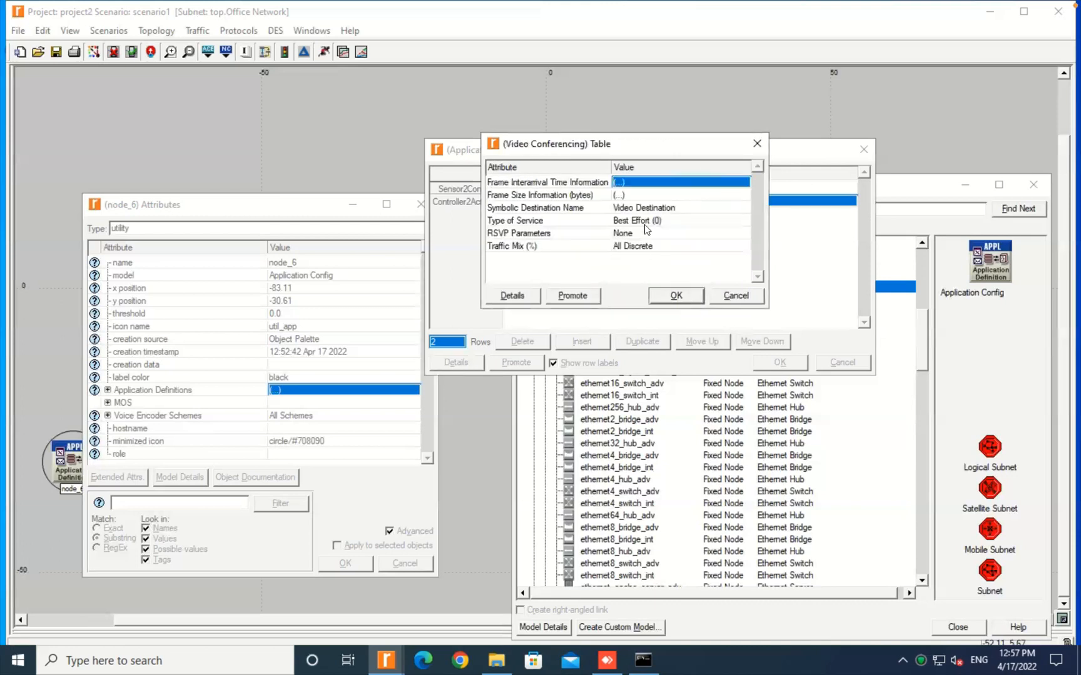
# Step: Check Controller2Actuator's incoming and outgoing frame size settings and accept the Frame Size, Video Conferencing and Description tables
pyautogui.click(623, 196)
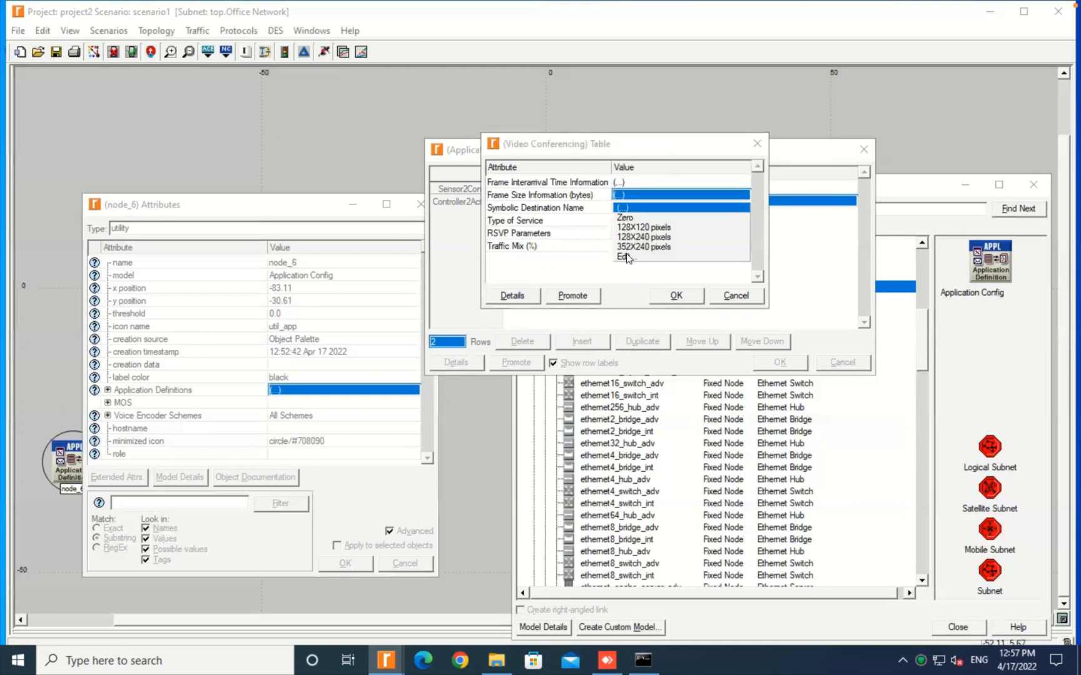
pyautogui.click(626, 254)
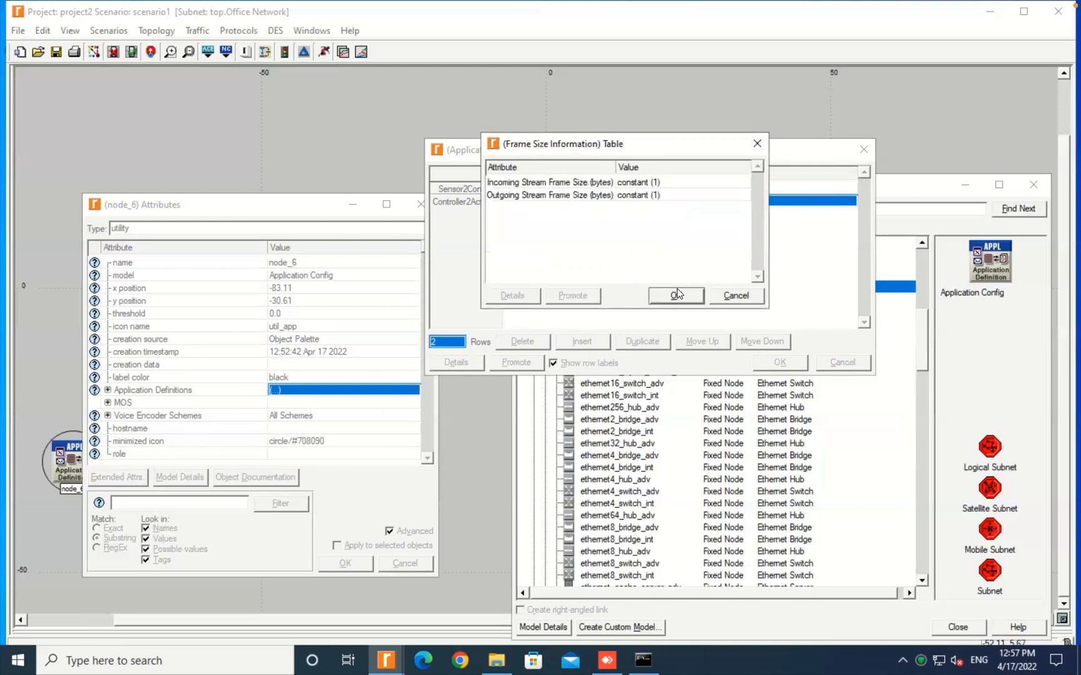
pyautogui.click(676, 295)
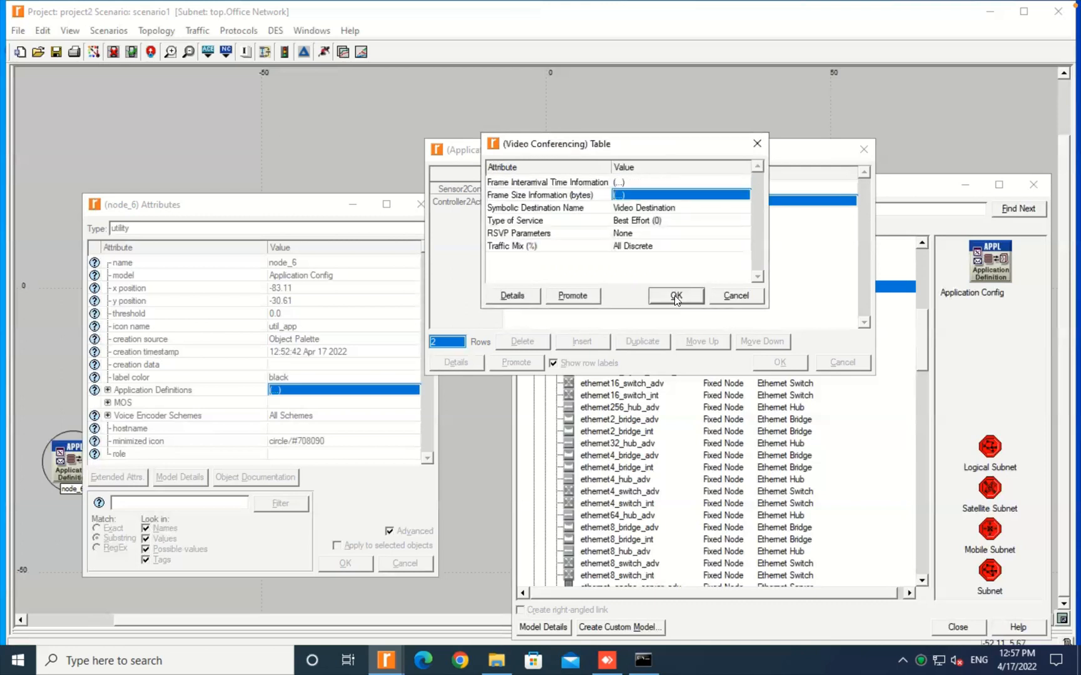
pyautogui.click(676, 299)
pyautogui.click(676, 297)
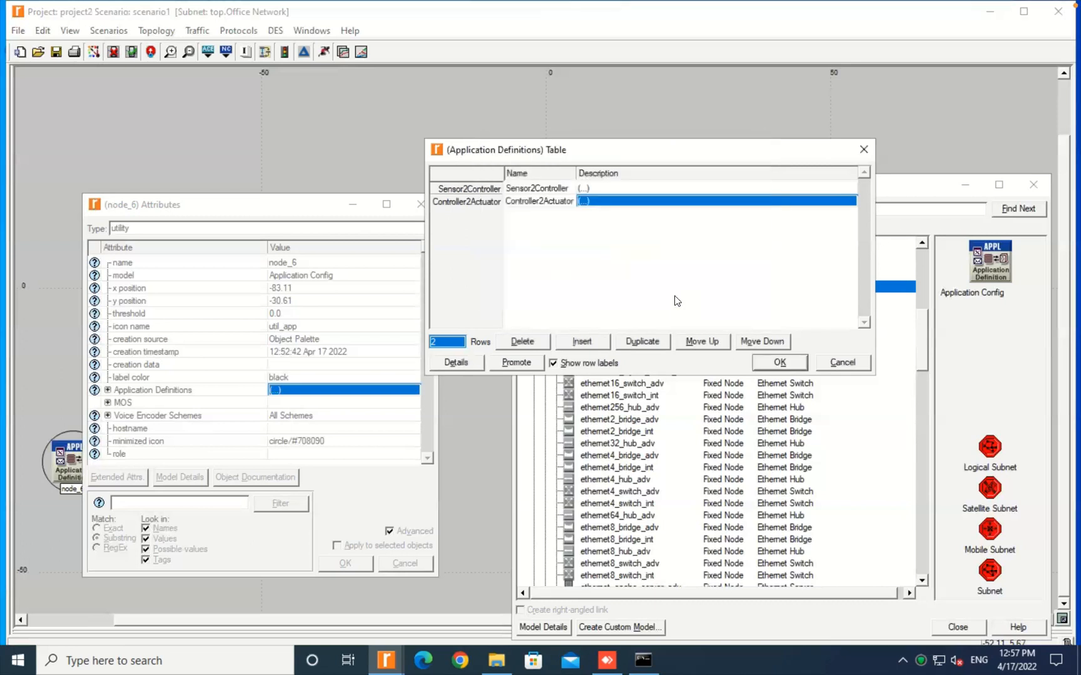
# Step: Accept the Application Definitions table, check its two application entries, and apply the Application Config node's attributes
pyautogui.click(765, 363)
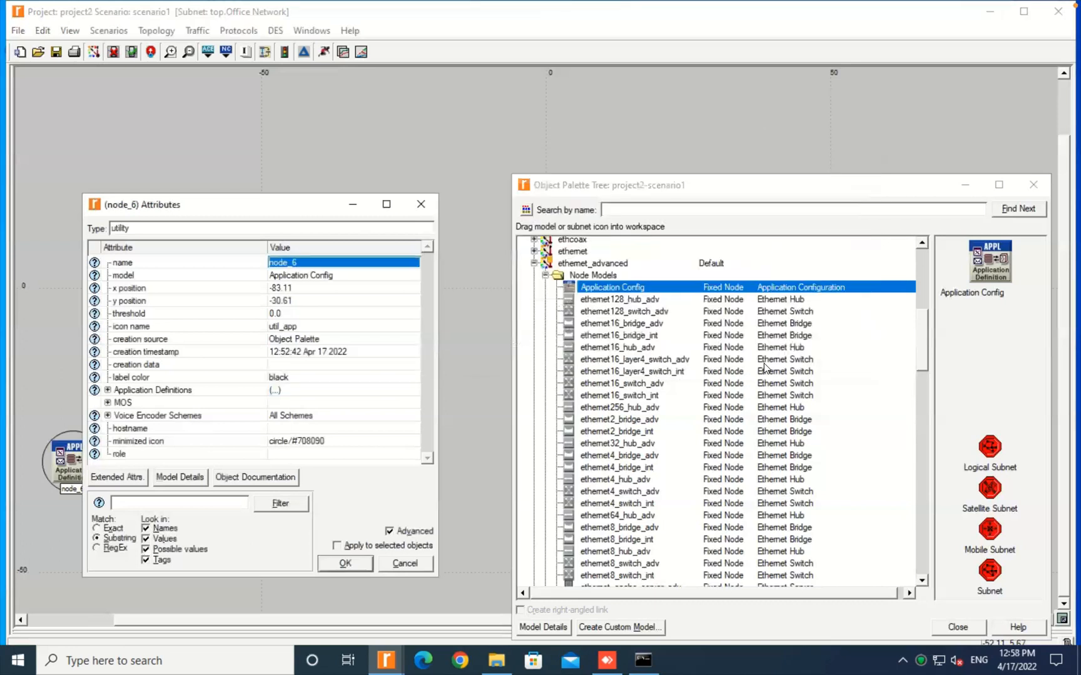
pyautogui.click(107, 390)
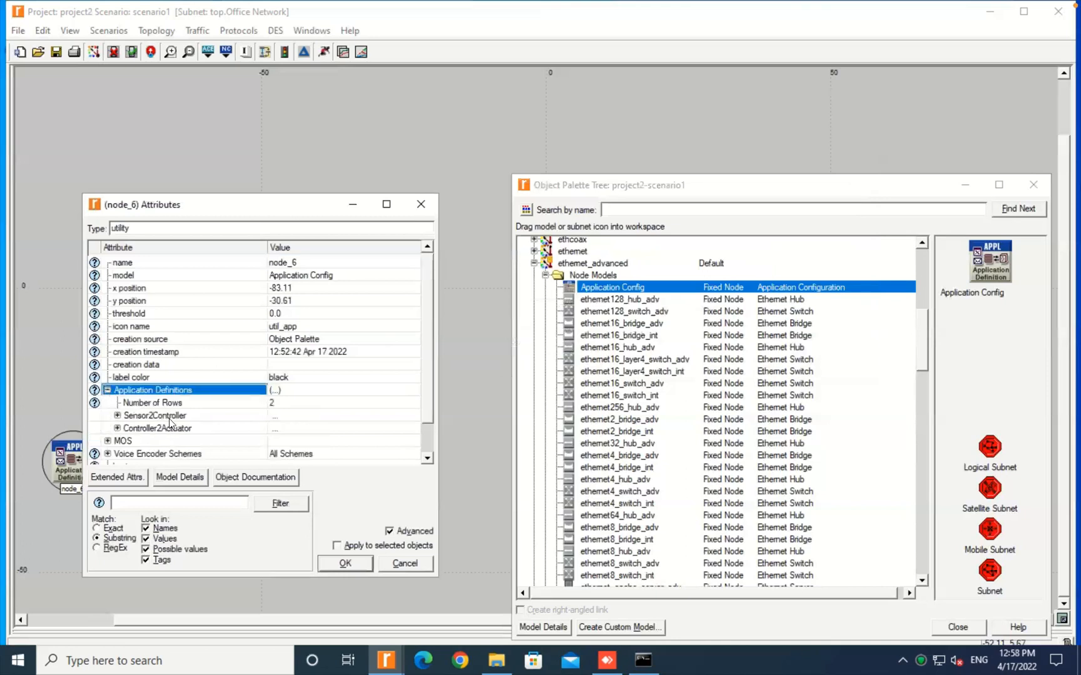
pyautogui.click(108, 391)
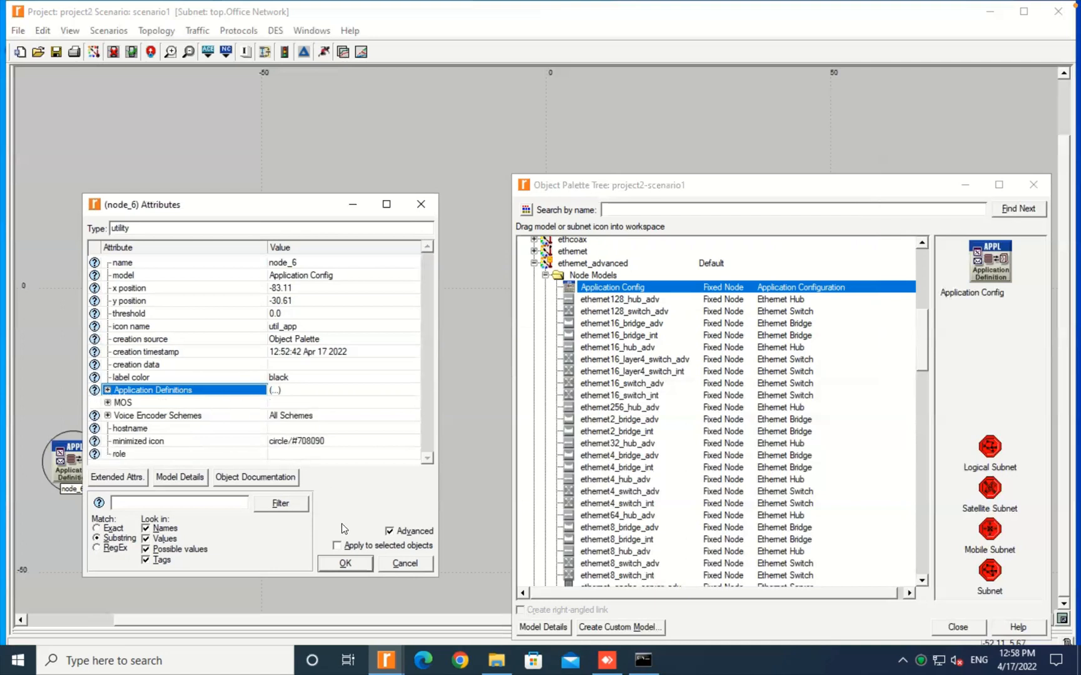
pyautogui.click(345, 564)
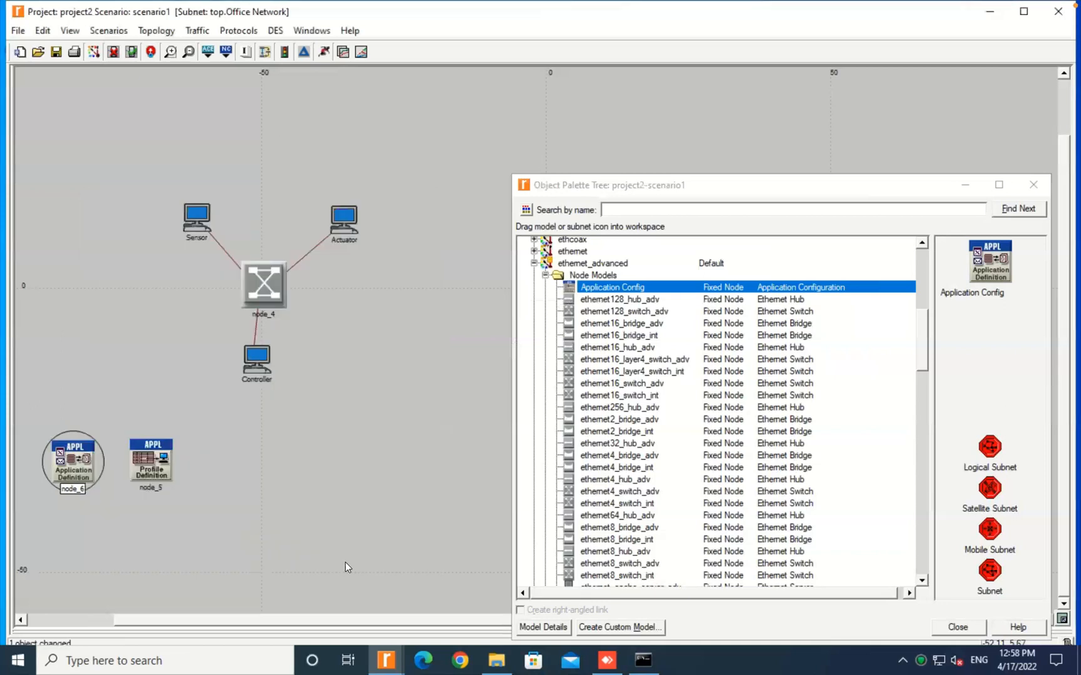
# Step: Edit the attributes of the Profile Definition node and give its Profile Configuration table one row
pyautogui.click(149, 511)
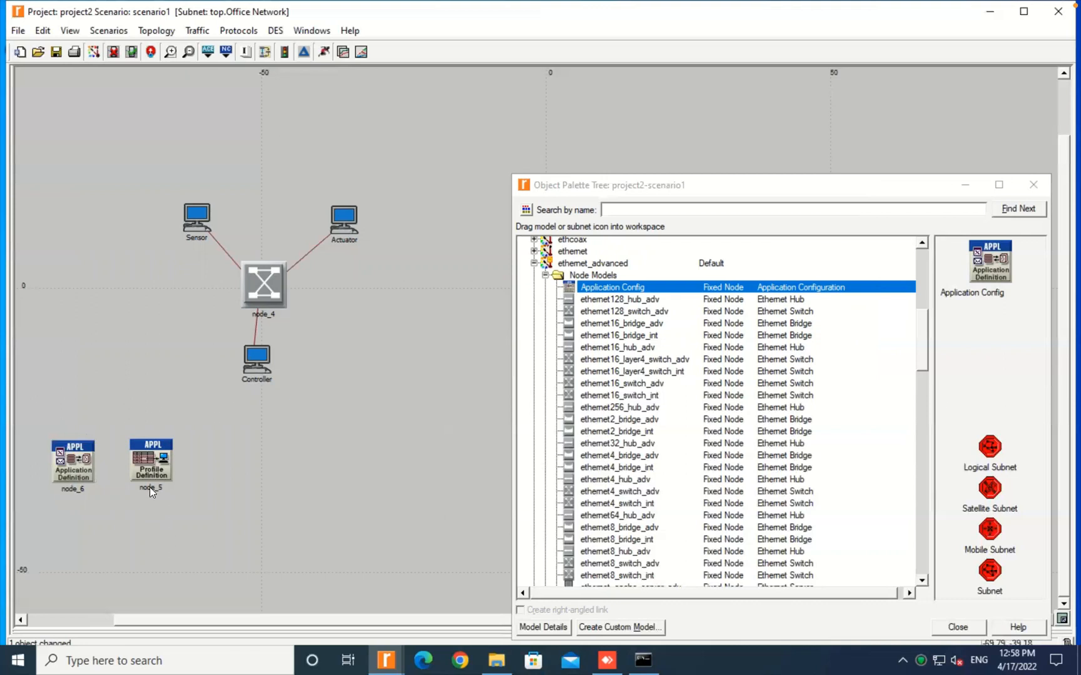
pyautogui.click(152, 461)
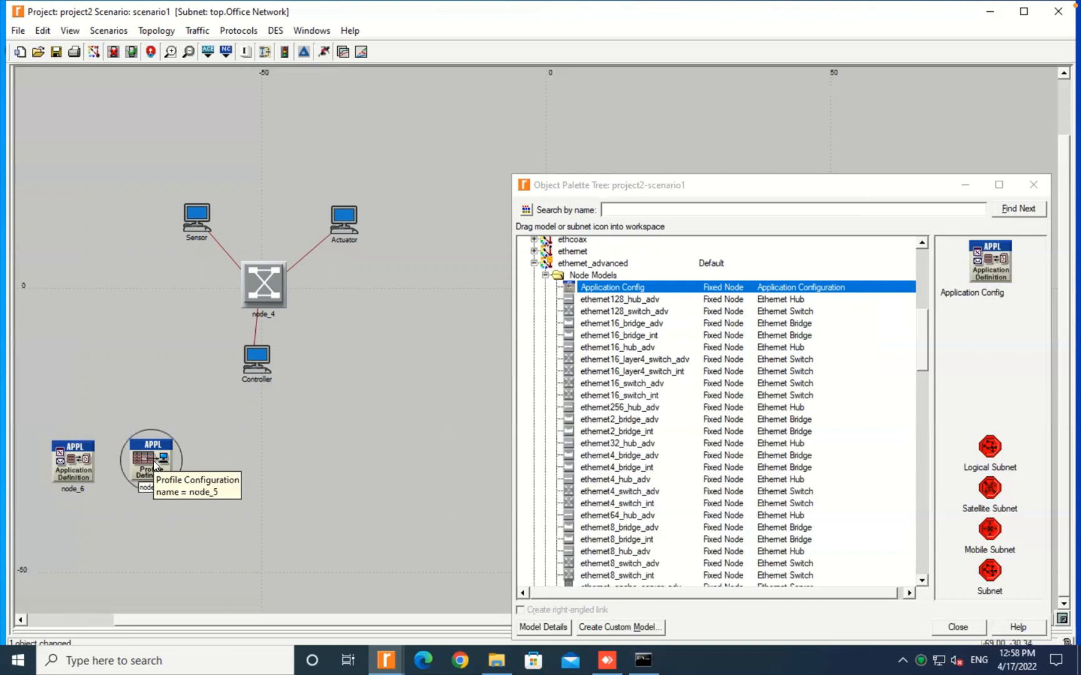
pyautogui.rightClick(153, 460)
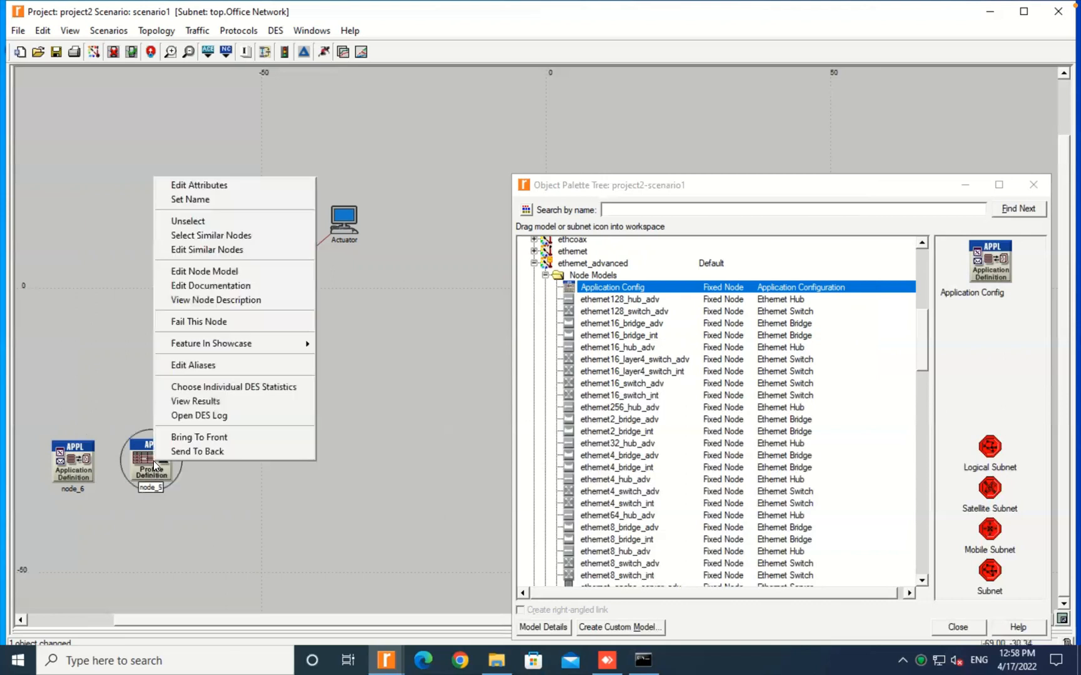
pyautogui.click(218, 186)
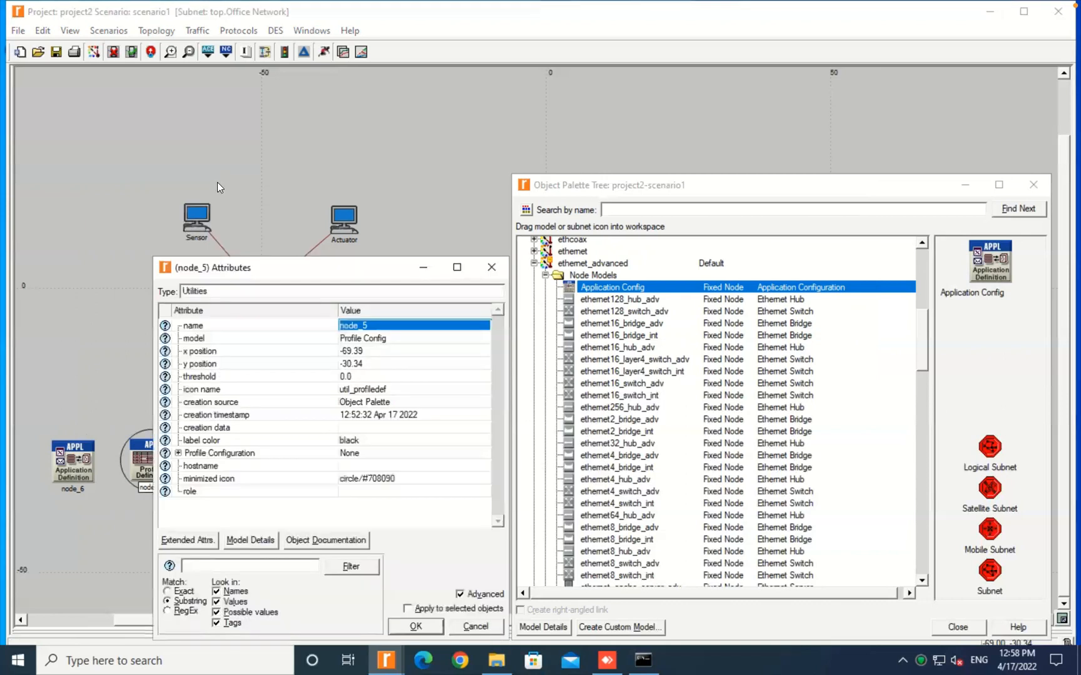
pyautogui.moveTo(255, 256); pyautogui.dragTo(259, 195)
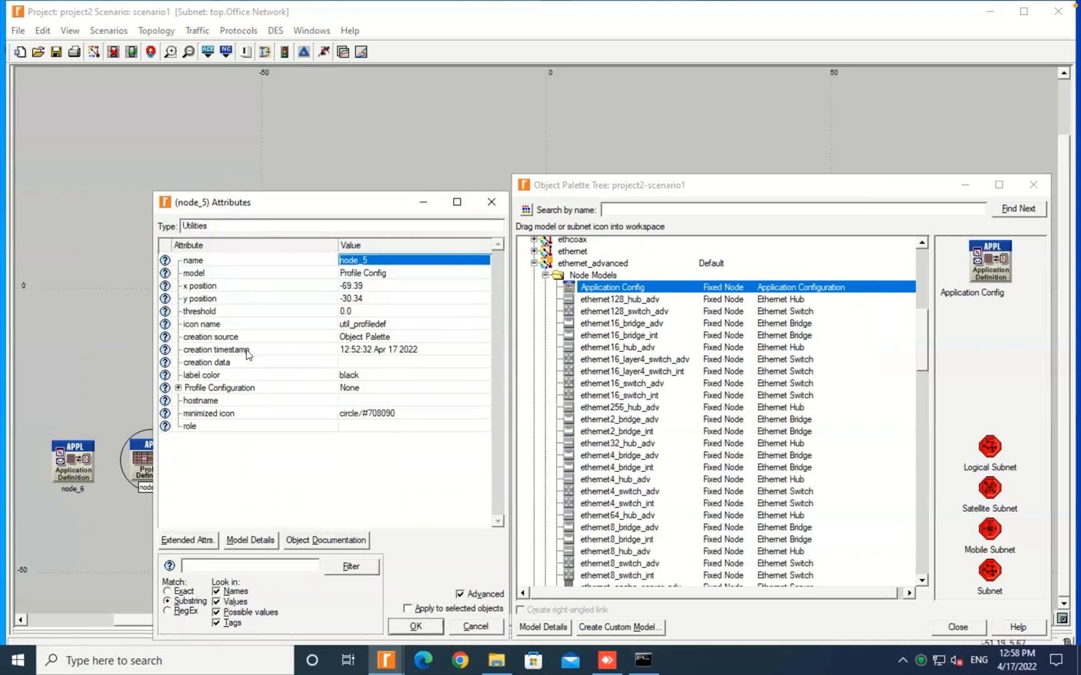
pyautogui.click(179, 389)
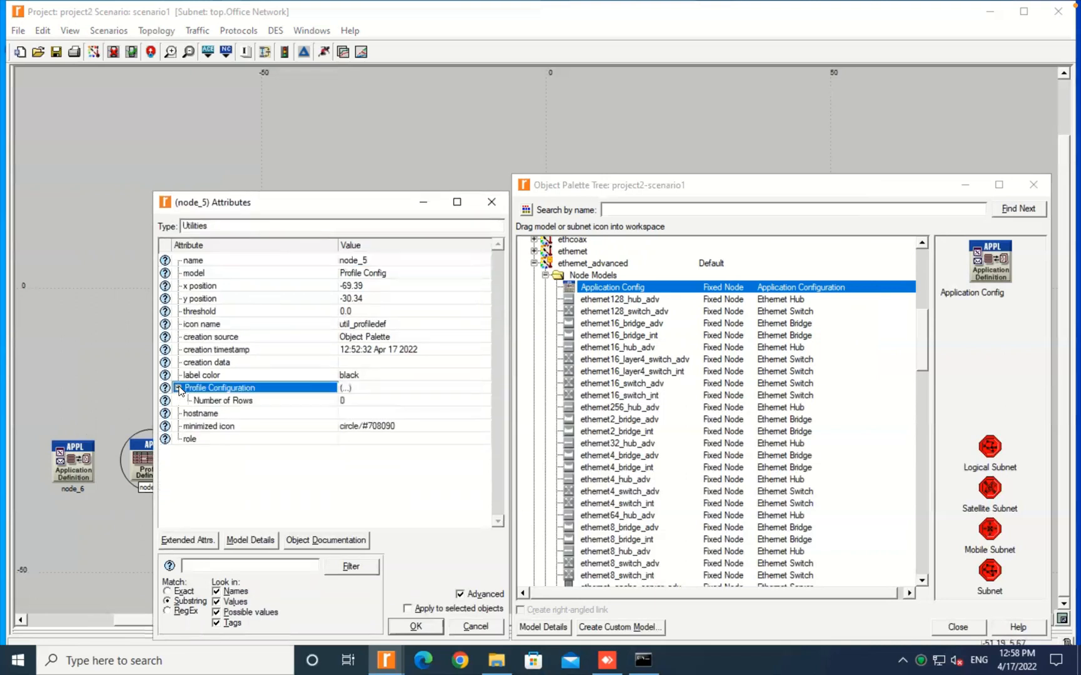
pyautogui.click(347, 391)
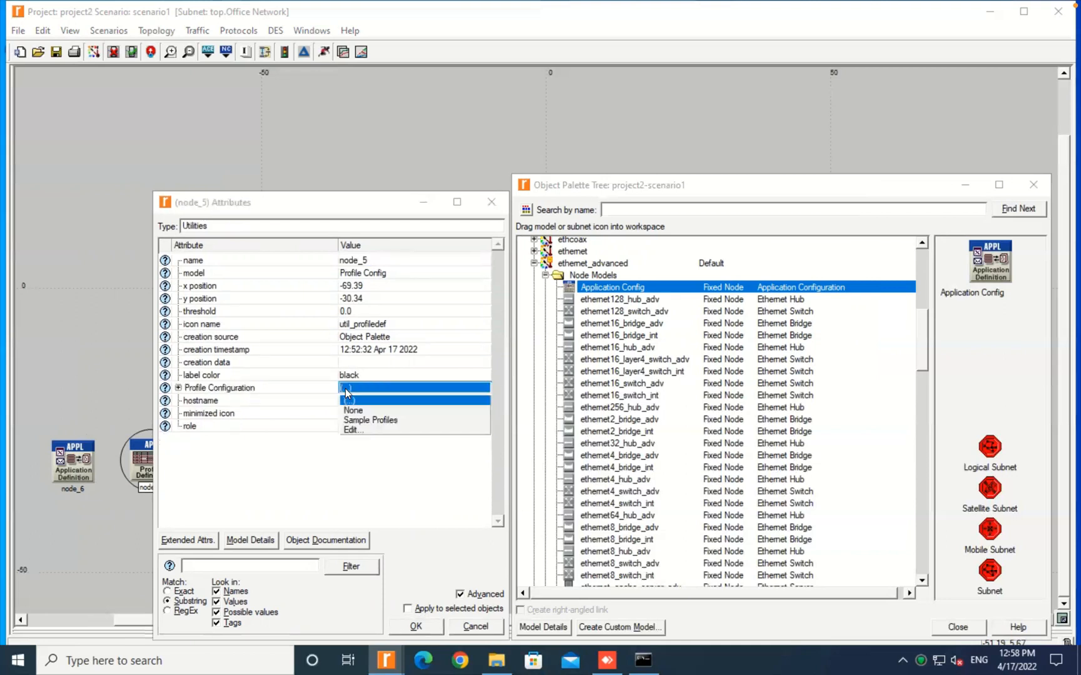
pyautogui.click(353, 430)
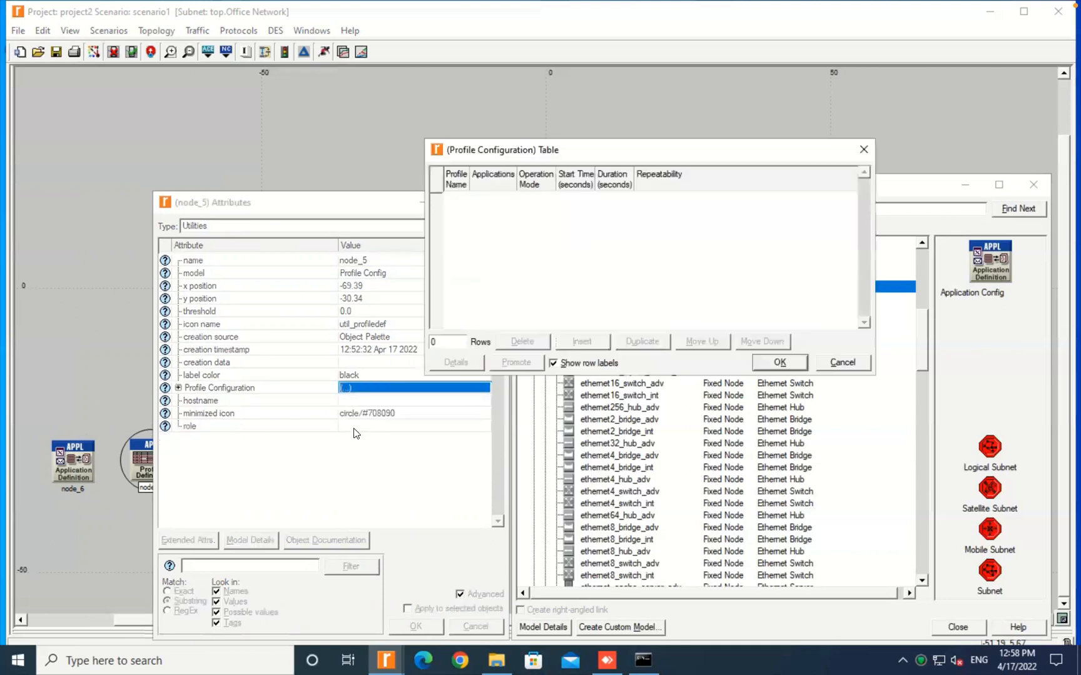
pyautogui.click(442, 340)
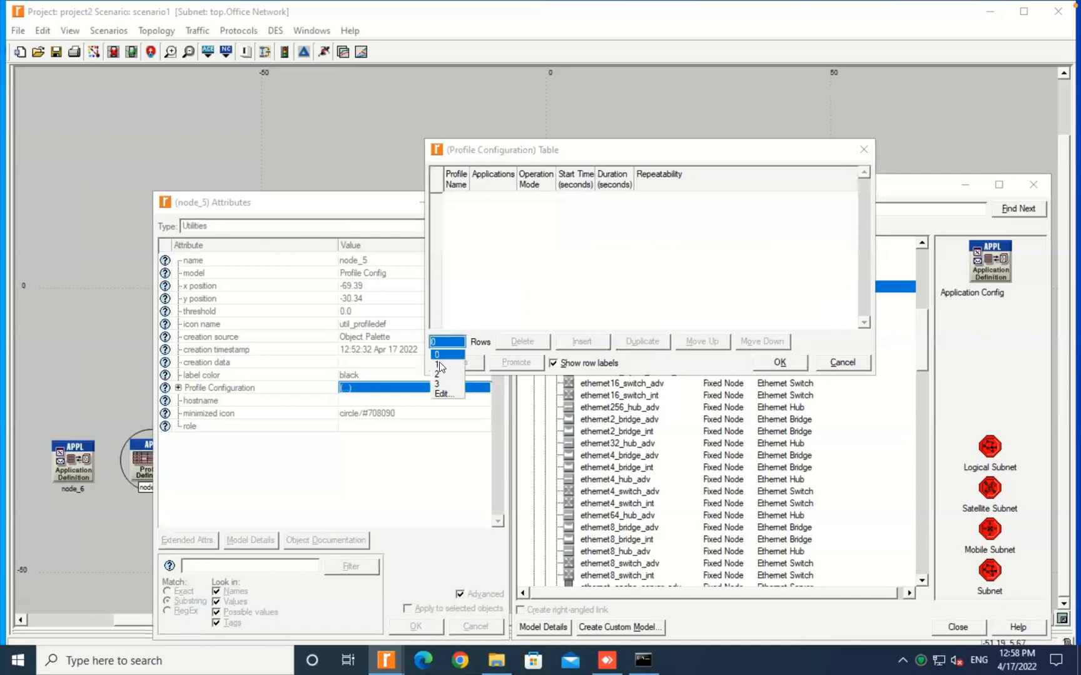
pyautogui.click(440, 366)
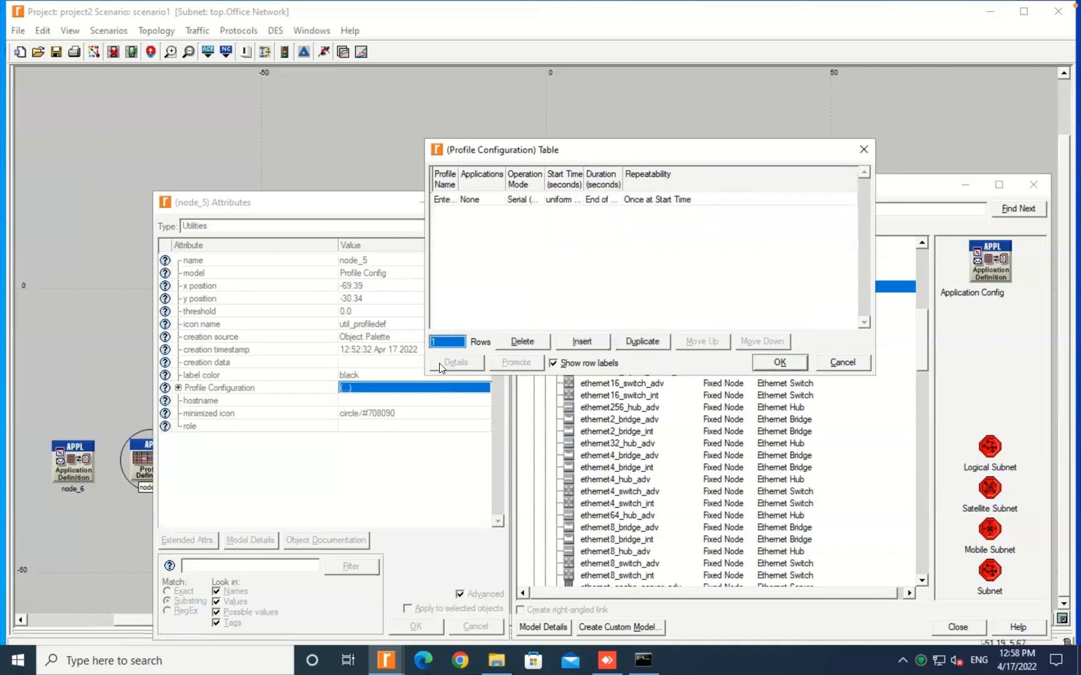
# Step: Name the profile in the new Profile Configuration row Sensor2Controller
pyautogui.click(447, 202)
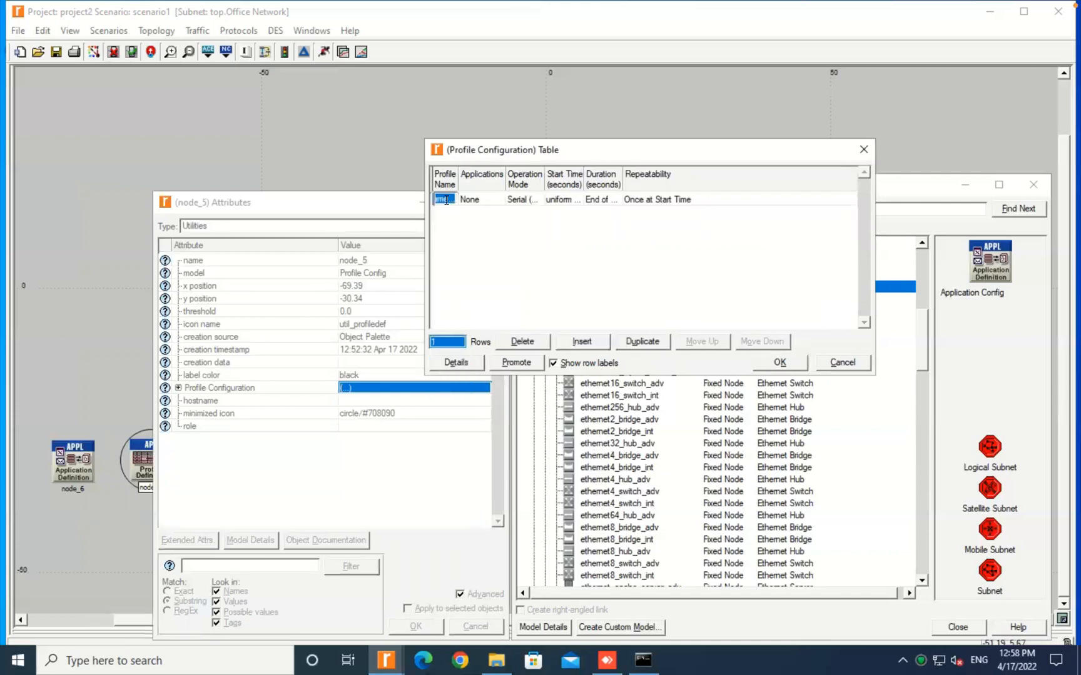
pyautogui.write('S')
pyautogui.write('enso')
pyautogui.write('r2')
pyautogui.write('C')
pyautogui.write('o')
pyautogui.write('ntrolle')
pyautogui.write('r')
pyautogui.press('Return')
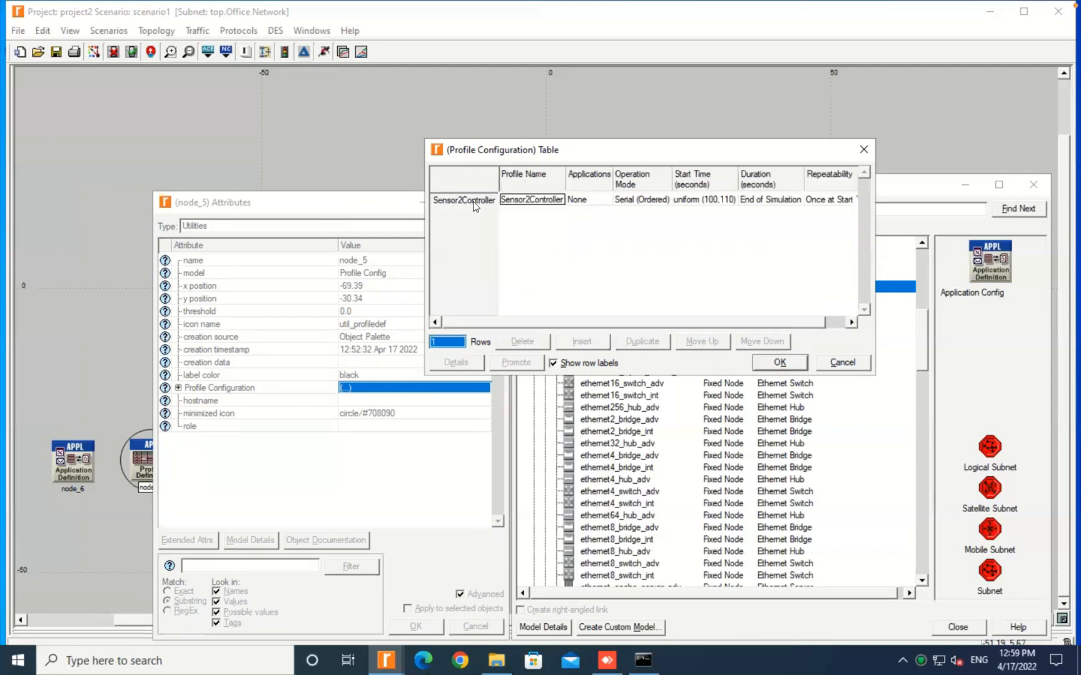
# Step: Add one row to the Sensor2Controller profile's Applications table and choose Sensor2Controller as its application
pyautogui.click(577, 198)
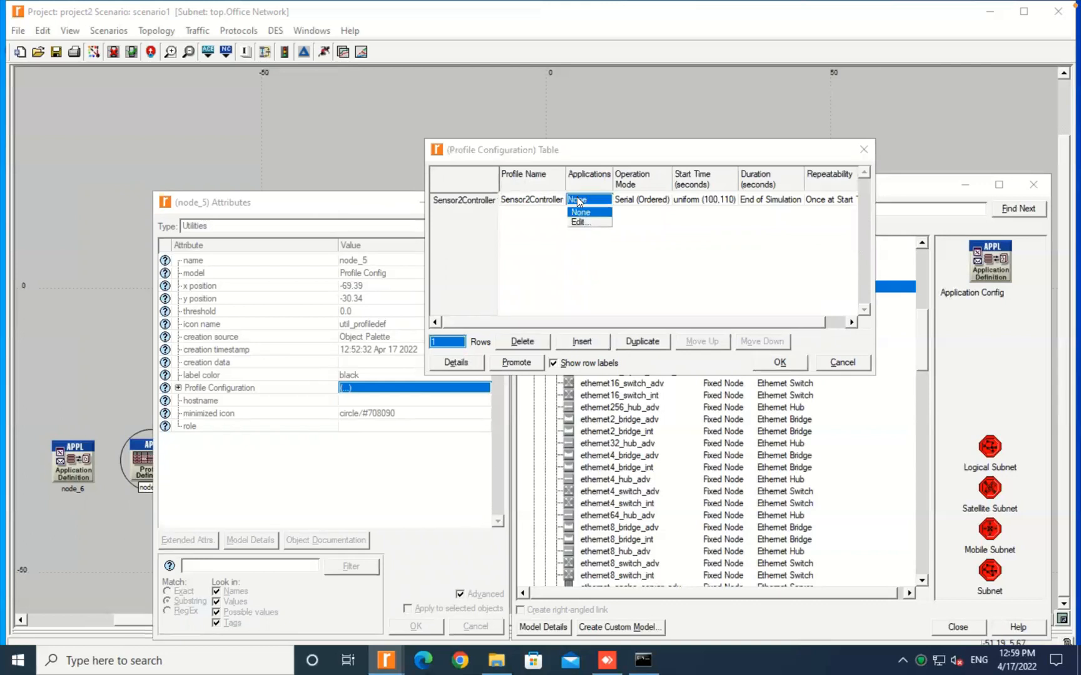
pyautogui.click(579, 222)
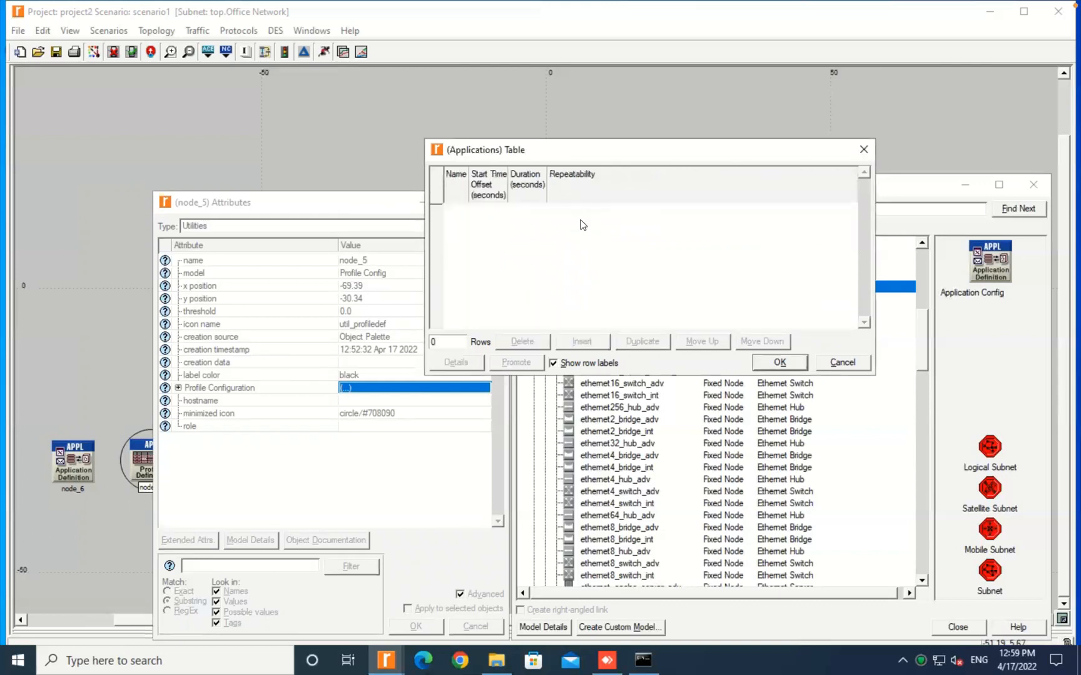
pyautogui.click(440, 341)
pyautogui.click(440, 363)
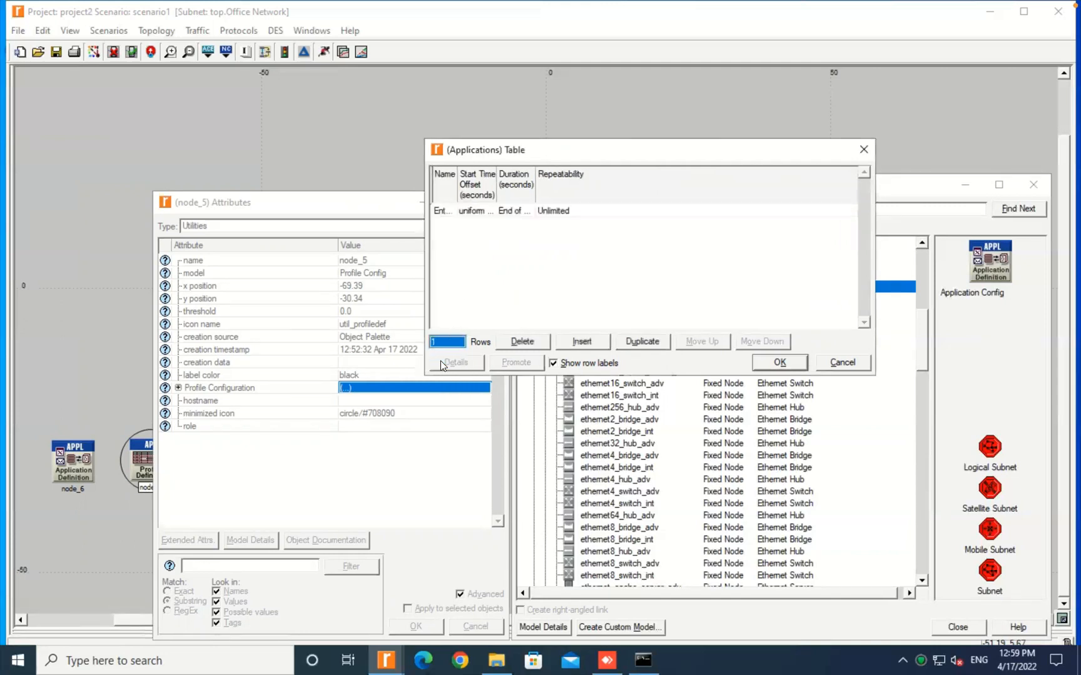
pyautogui.click(443, 210)
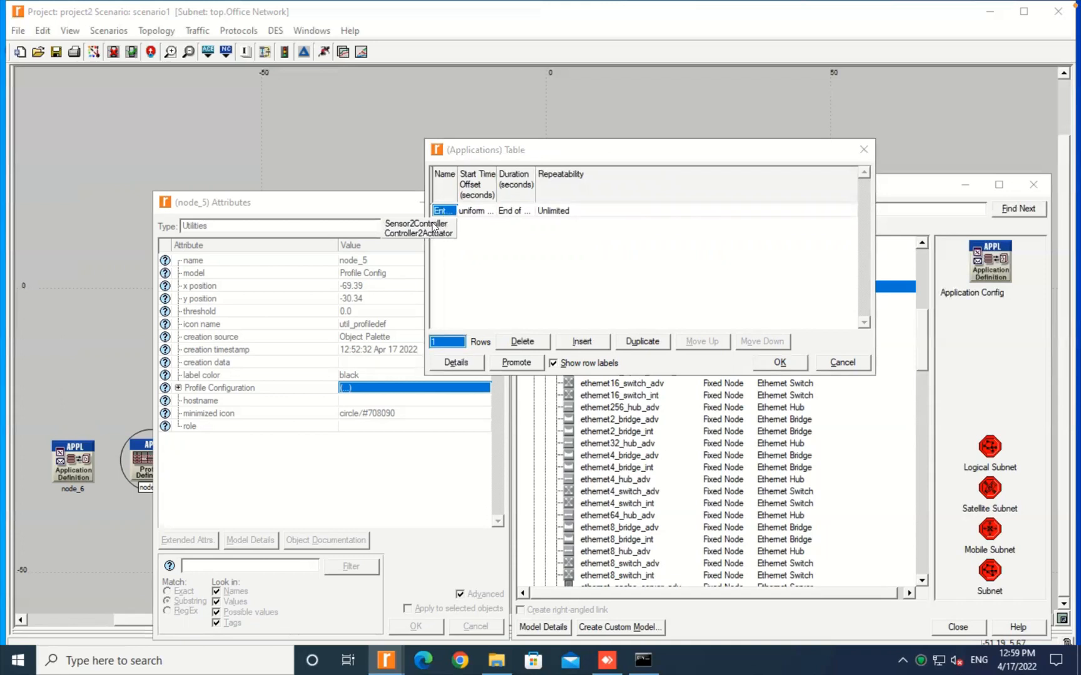
pyautogui.click(426, 224)
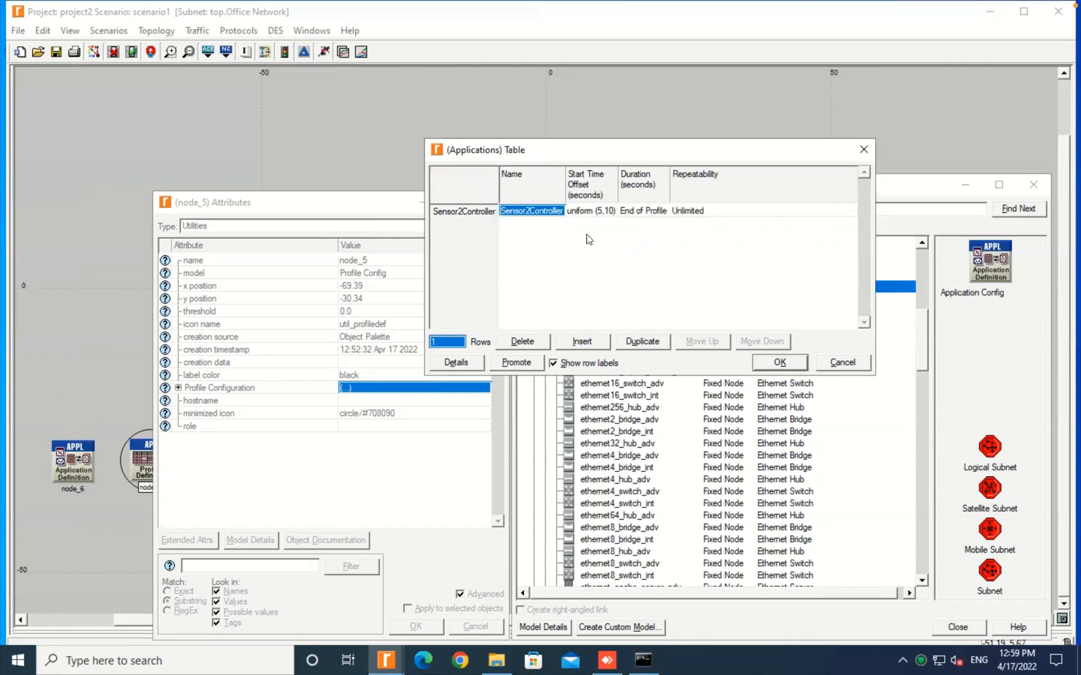
# Step: Set the Sensor2Controller application's start time offset to No Offset and accept the Applications table
pyautogui.click(602, 213)
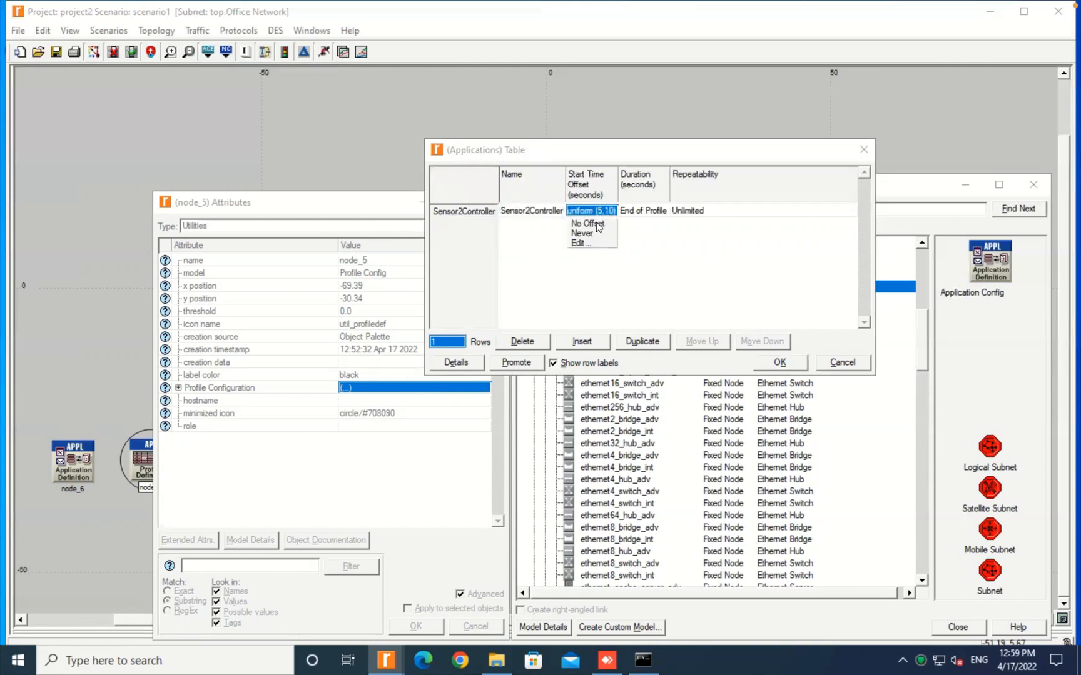
pyautogui.click(596, 222)
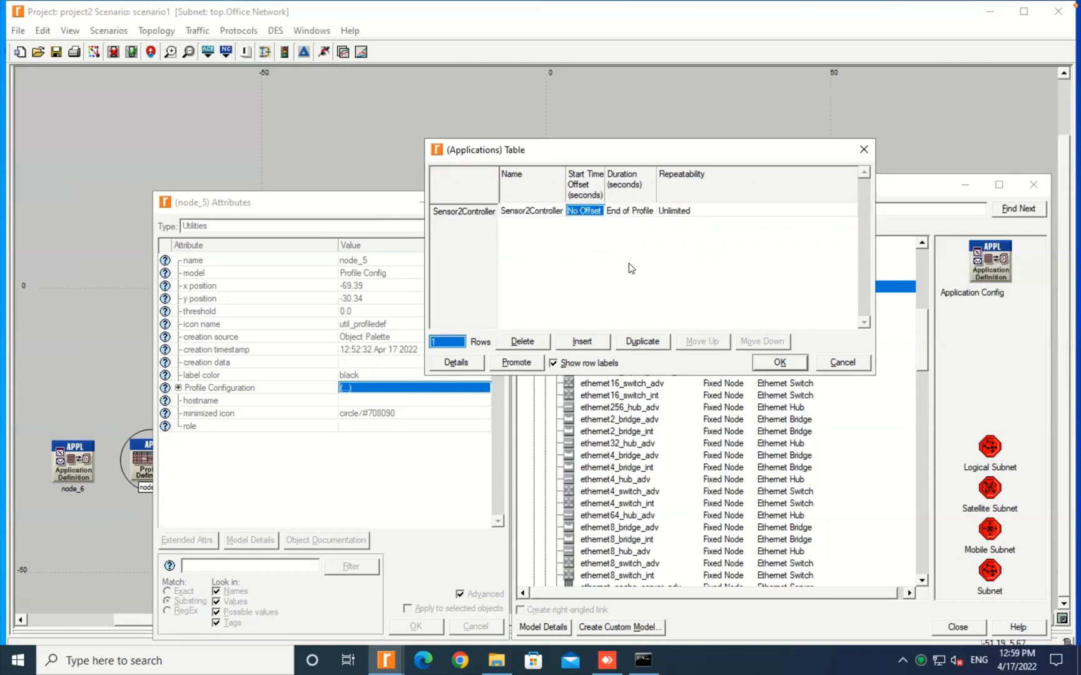
pyautogui.click(776, 364)
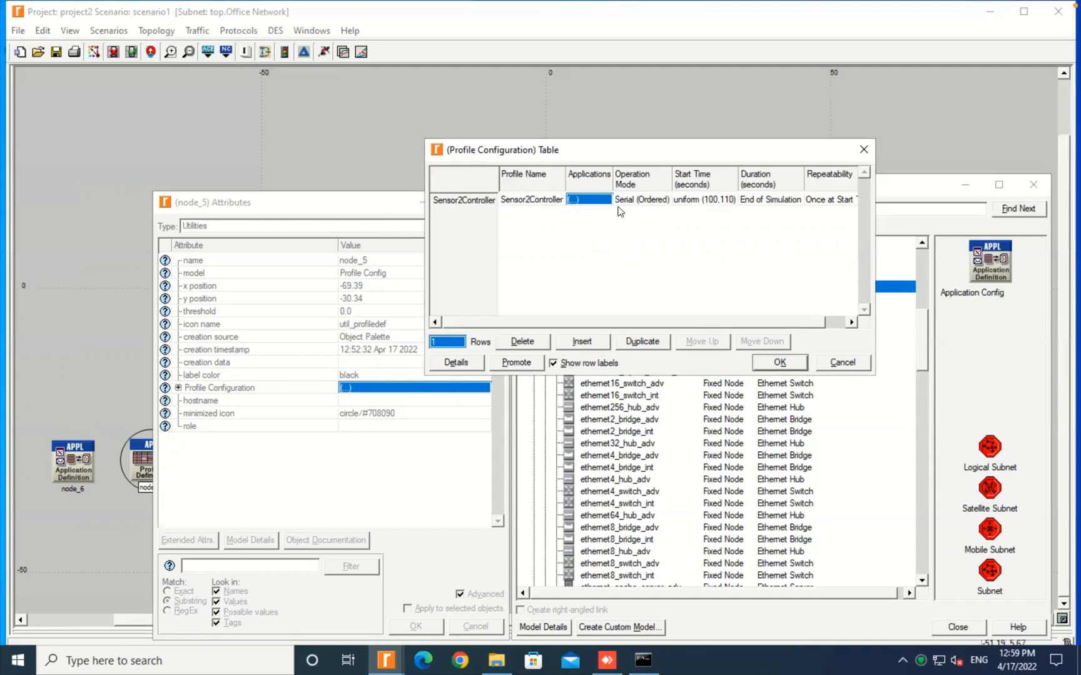
# Step: Set the Sensor2Controller profile's start time to a constant distribution with a mean outcome of 5
pyautogui.click(698, 199)
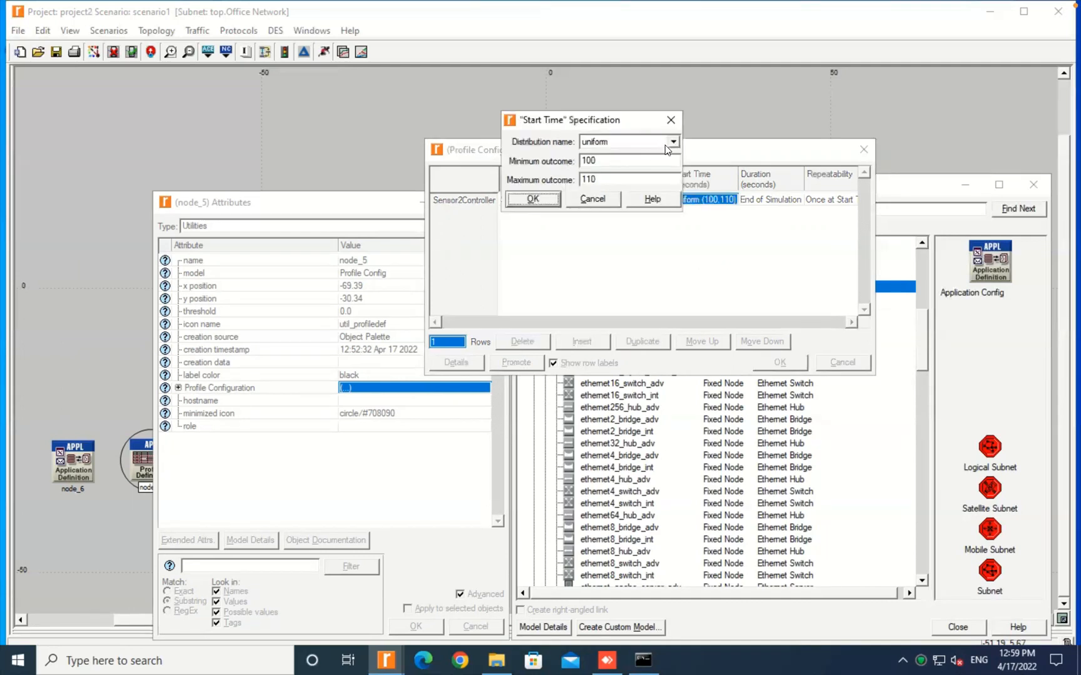
pyautogui.click(673, 142)
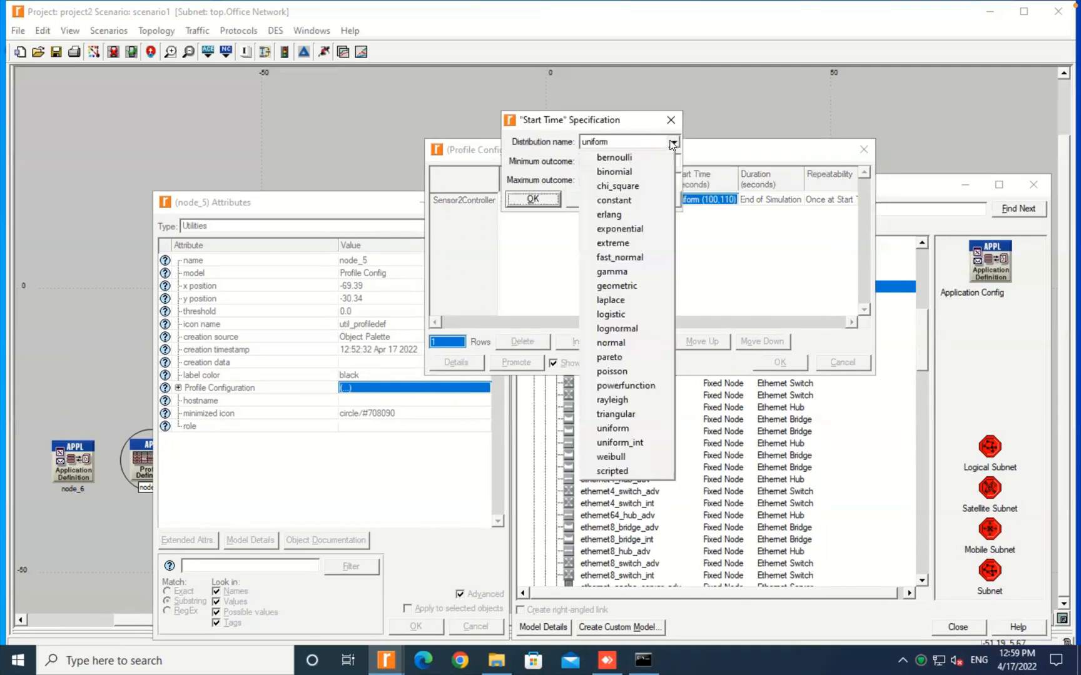
pyautogui.click(627, 202)
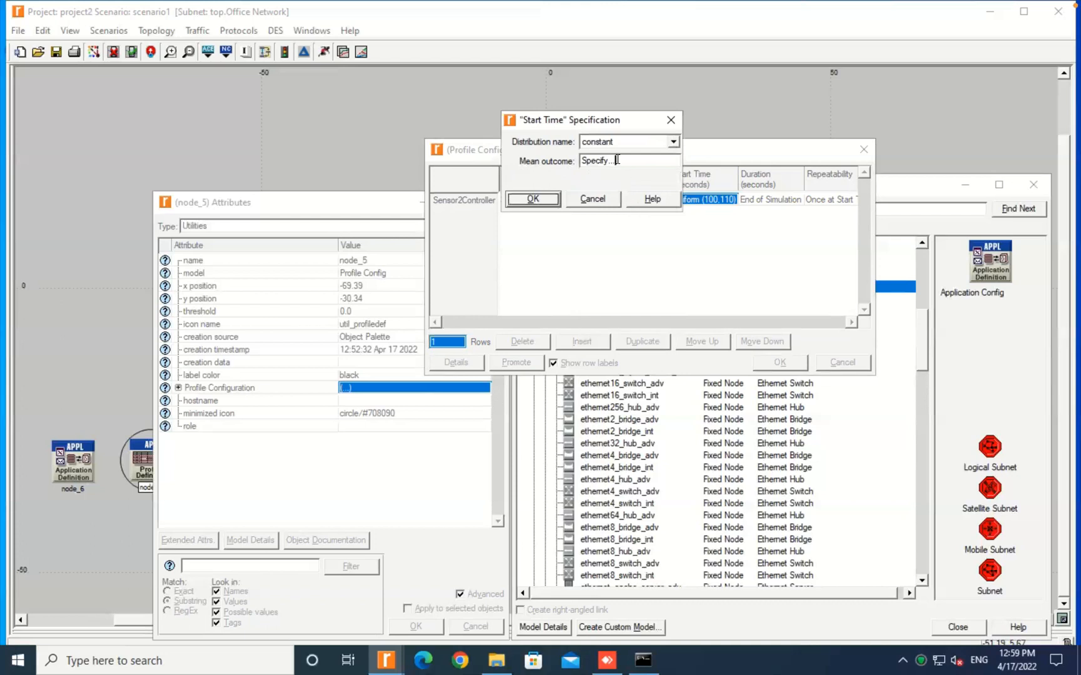
pyautogui.moveTo(616, 160); pyautogui.dragTo(582, 160)
pyautogui.press('BackSpace')
pyautogui.click(538, 200)
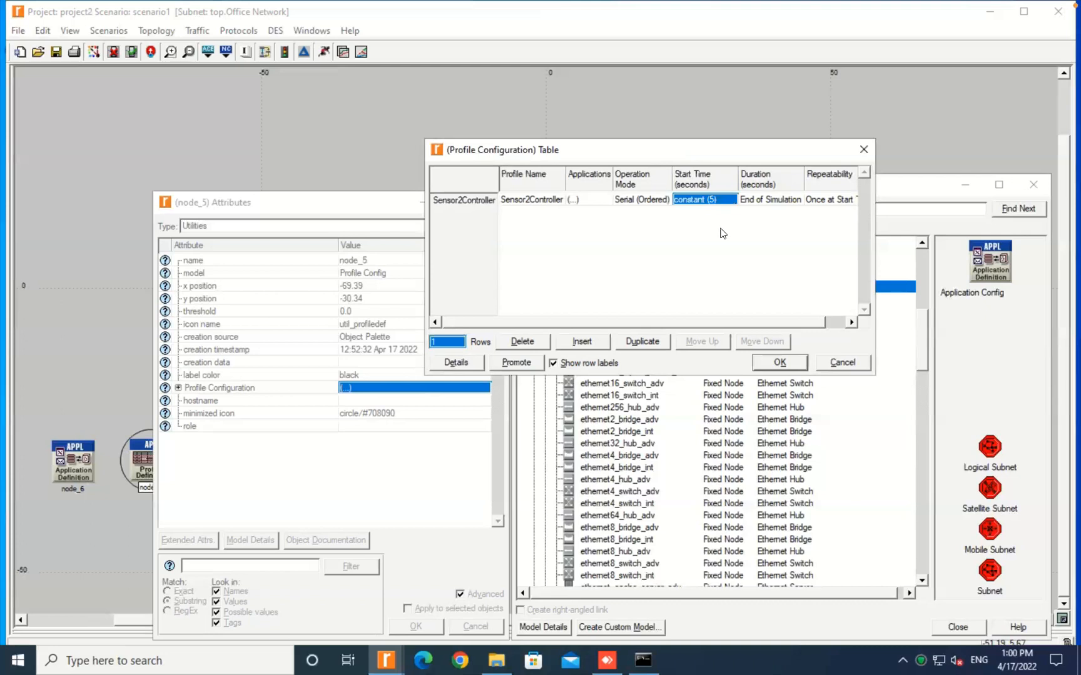
pyautogui.click(850, 321)
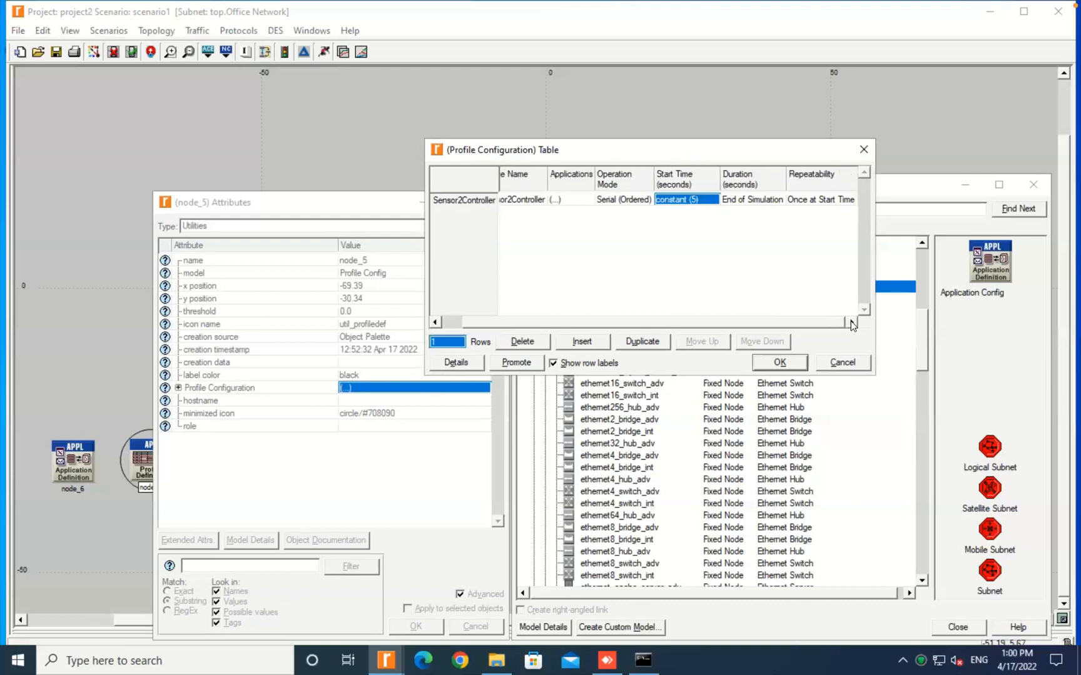
pyautogui.click(436, 322)
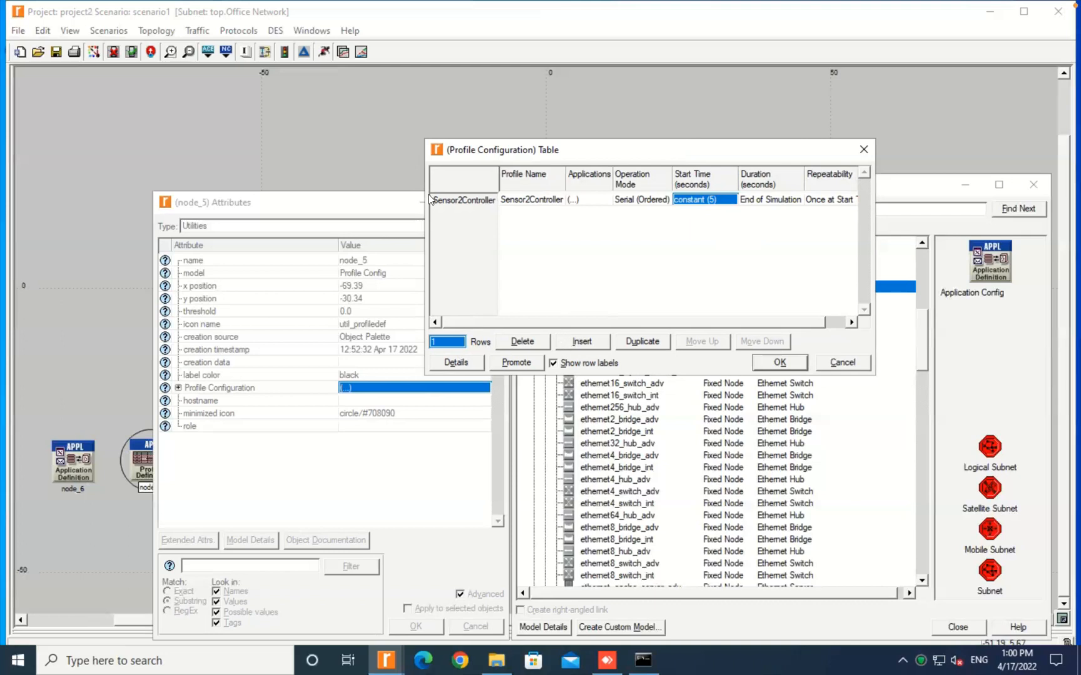
# Step: Increase the Profile Configuration table to two rows
pyautogui.click(453, 205)
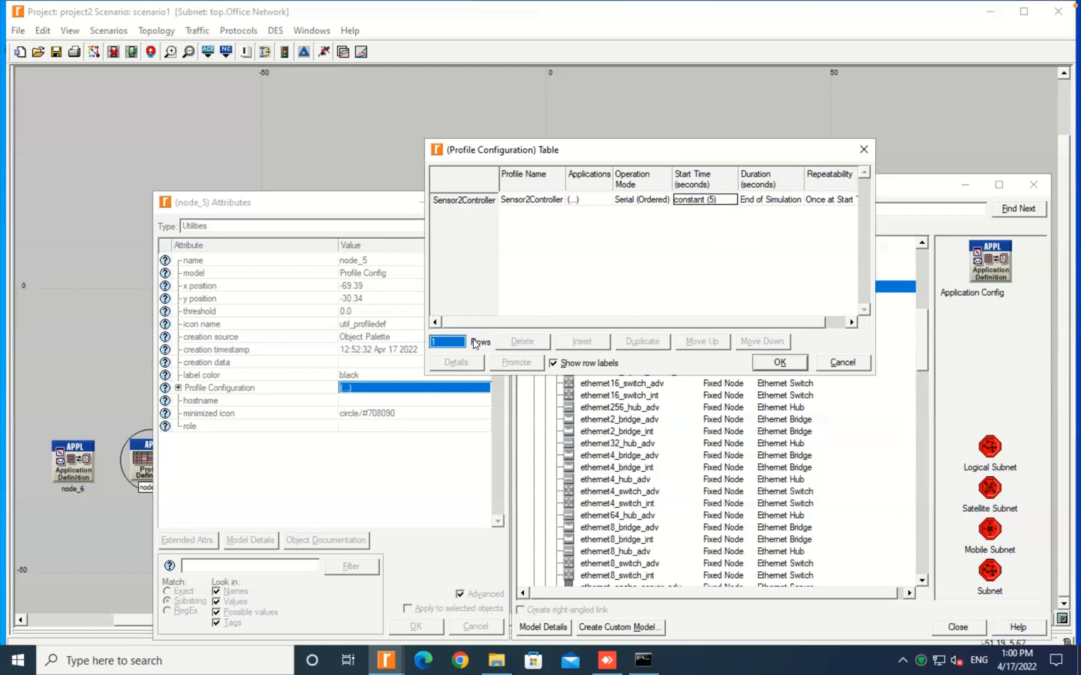
pyautogui.click(456, 342)
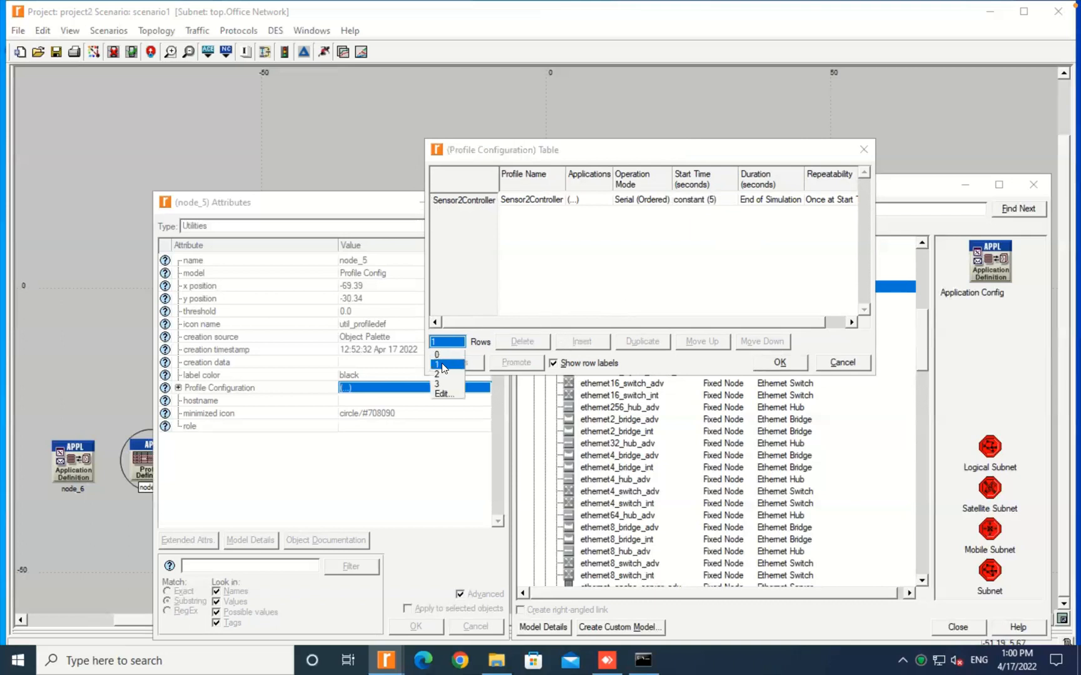
pyautogui.click(443, 365)
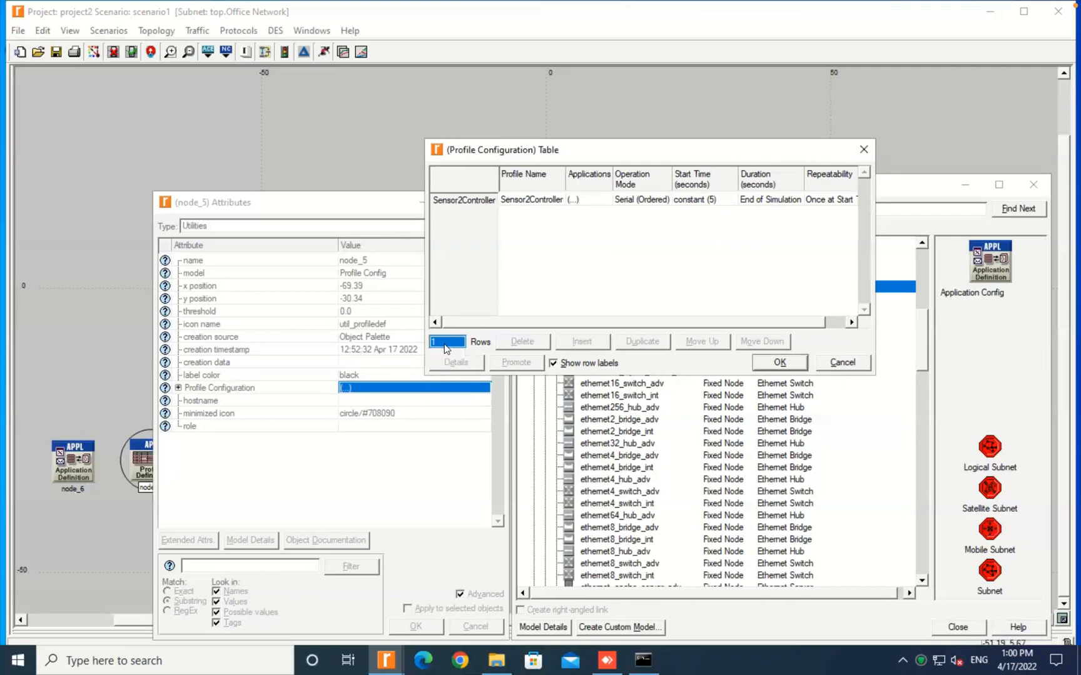
pyautogui.click(446, 348)
pyautogui.click(443, 374)
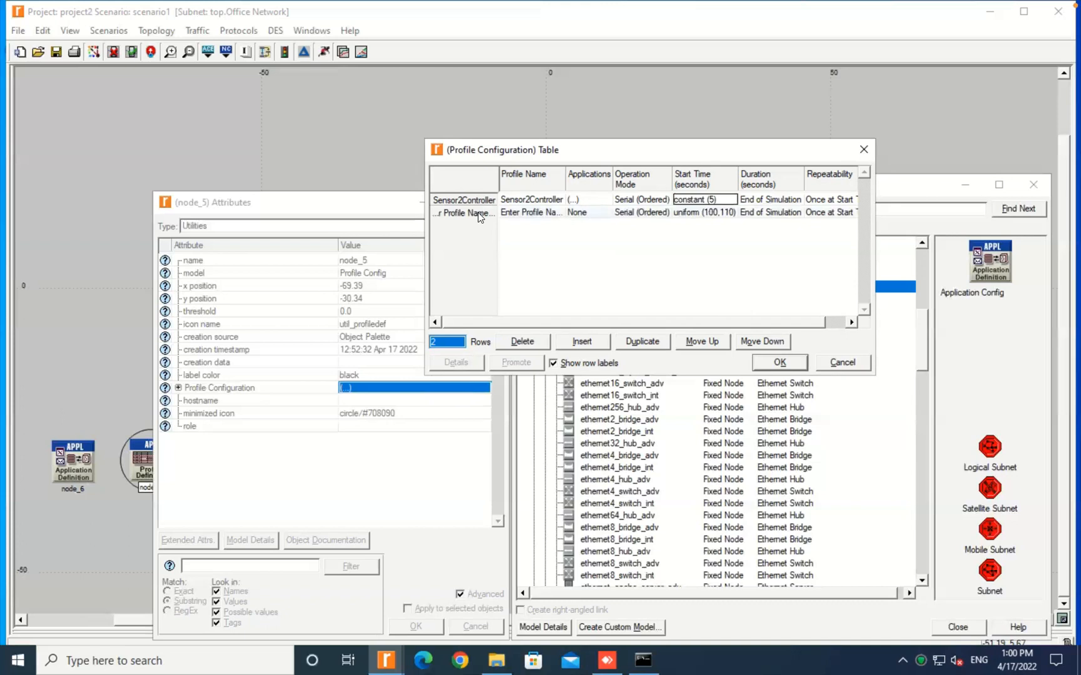
# Step: Name the profile in the second Profile Configuration row Controller2Actuator
pyautogui.click(523, 212)
pyautogui.press('BackSpace')
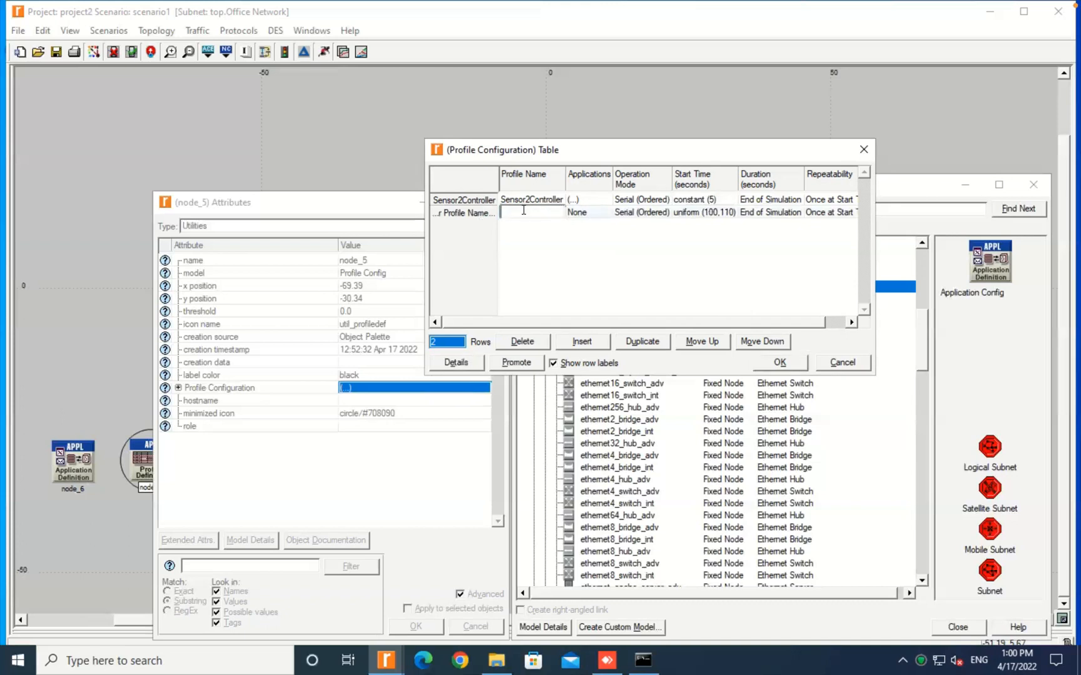
pyautogui.write('C')
pyautogui.write('ontroller')
pyautogui.write('2A')
pyautogui.write('c')
pyautogui.write('tuato')
pyautogui.write('r')
# Step: Add one row to the Controller2Actuator profile's Applications table and choose Controller2Actuator as its application
pyautogui.click(577, 213)
pyautogui.click(591, 235)
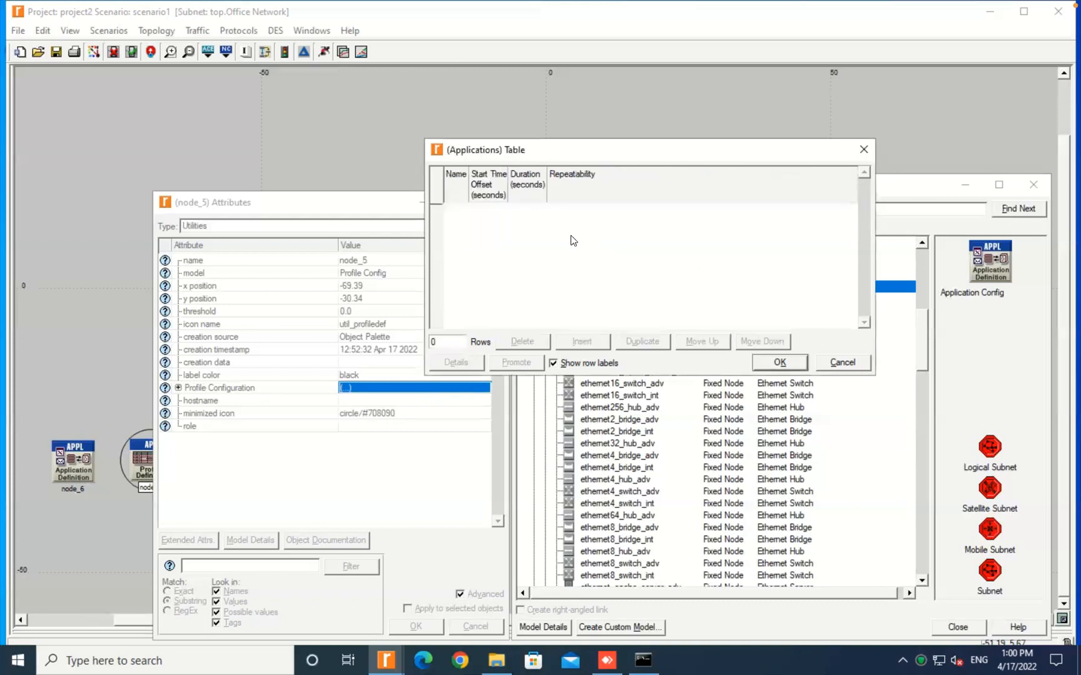
pyautogui.click(450, 342)
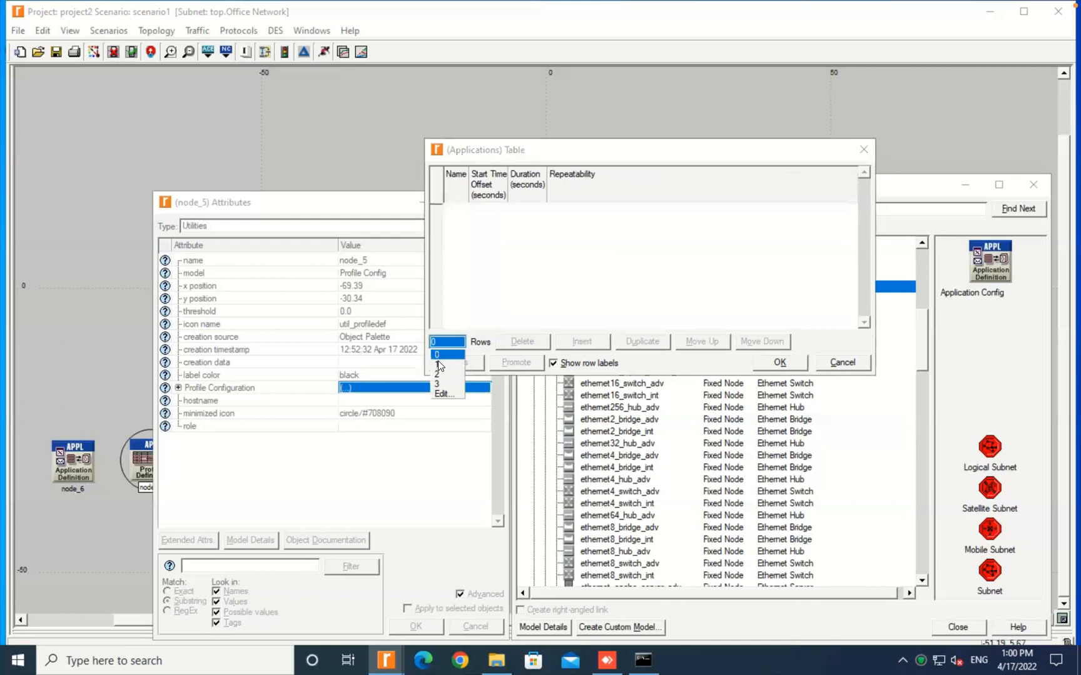
pyautogui.click(440, 365)
pyautogui.click(443, 212)
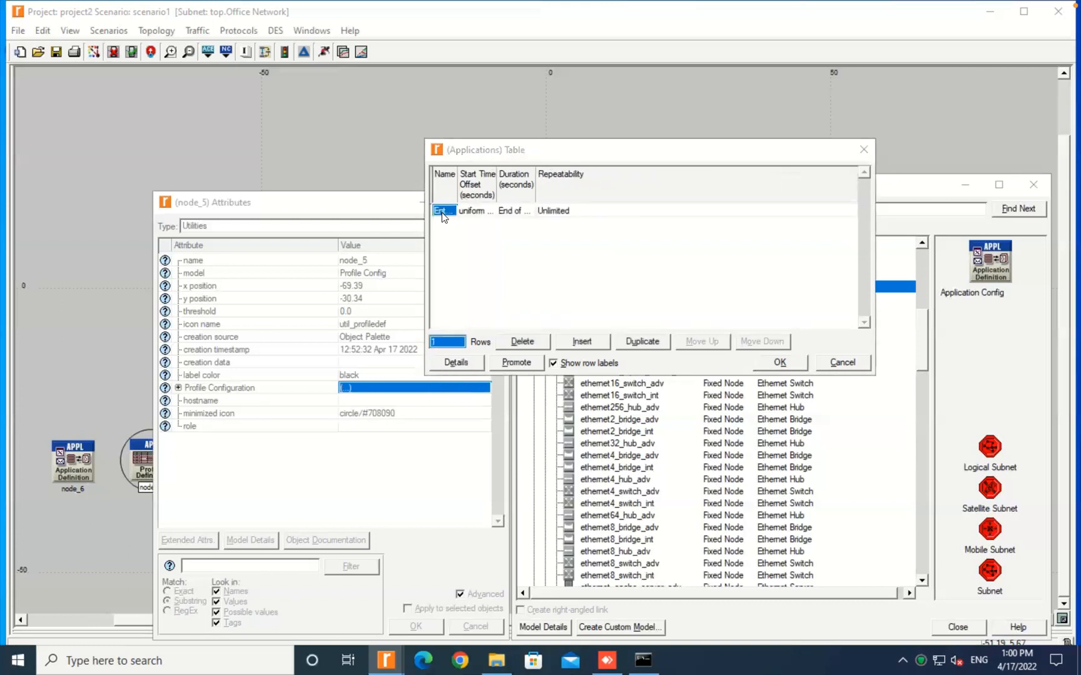
pyautogui.click(445, 233)
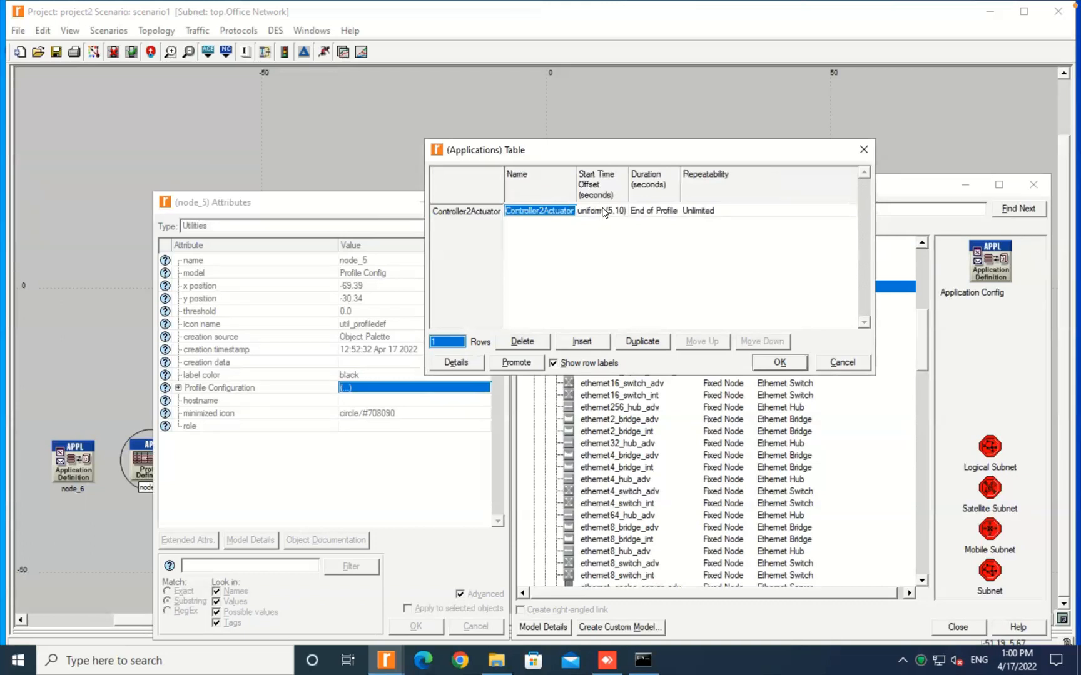
# Step: Set the Controller2Actuator application's start time offset to No Offset and accept the Applications table
pyautogui.click(599, 213)
pyautogui.click(608, 224)
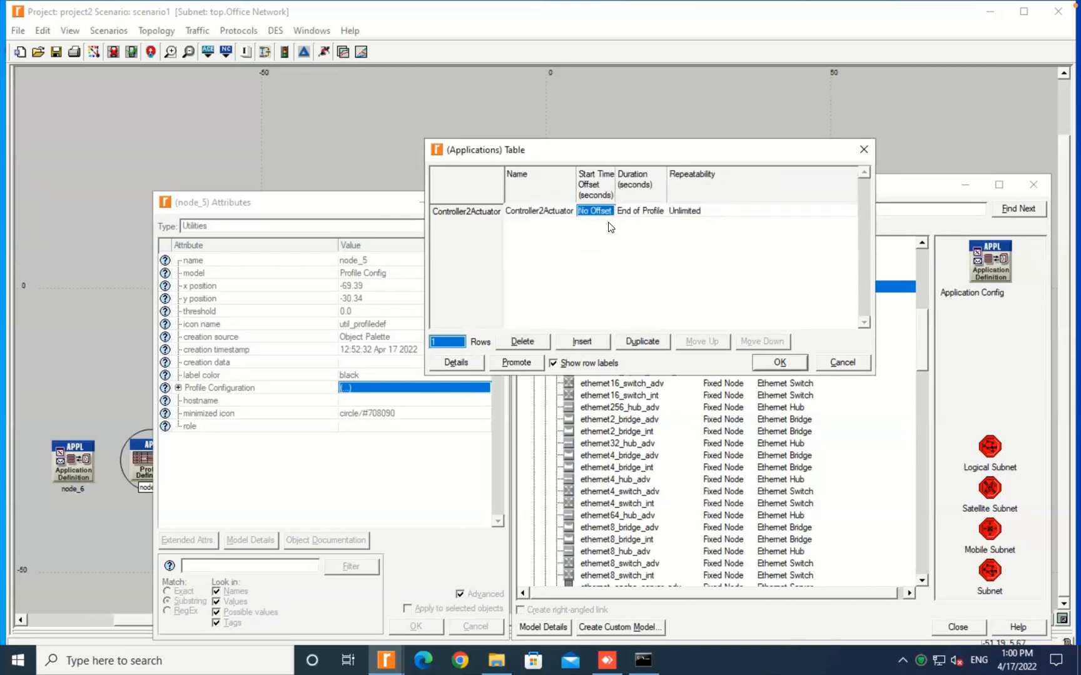
pyautogui.click(768, 365)
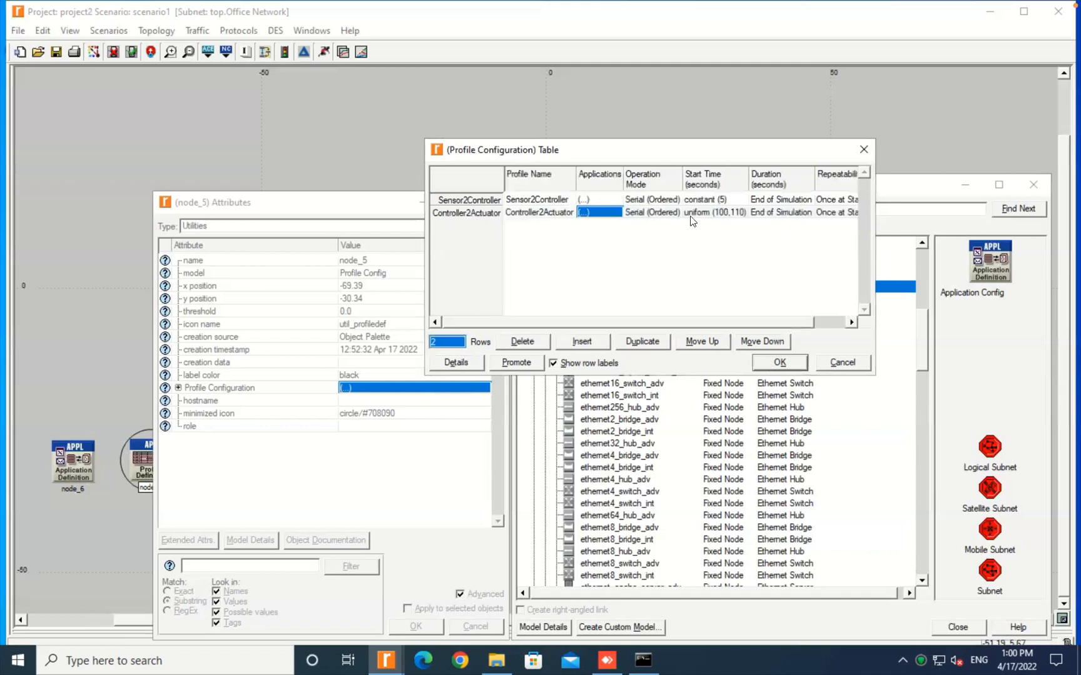
# Step: Set the Controller2Actuator profile's start time to a constant distribution with a mean outcome of 5
pyautogui.doubleClick(713, 211)
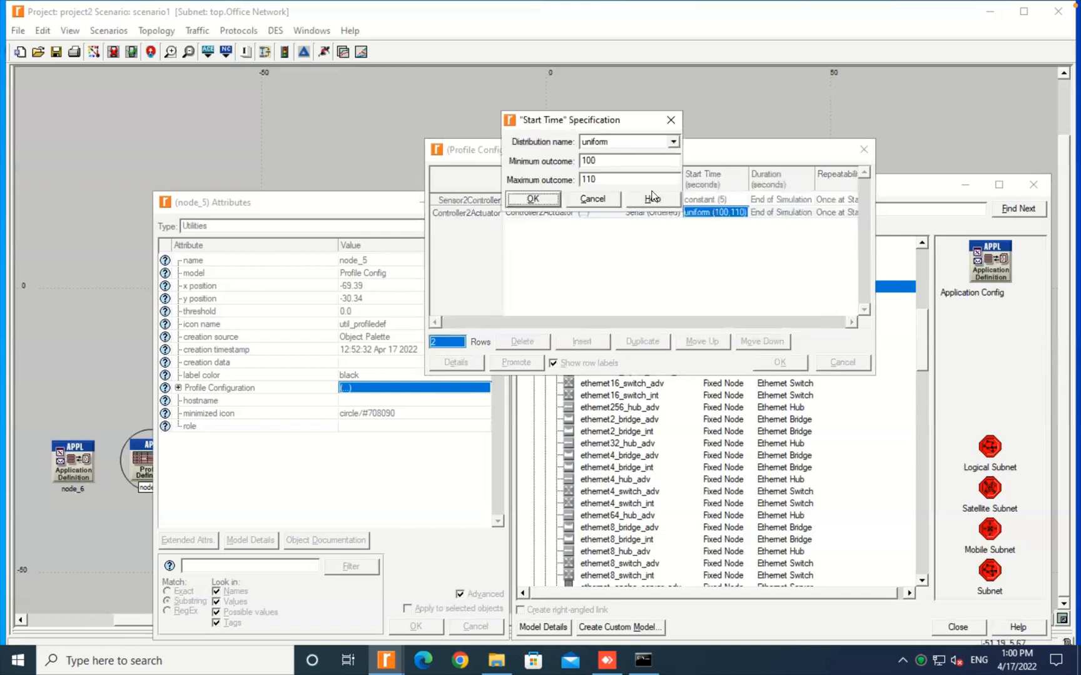
pyautogui.click(674, 144)
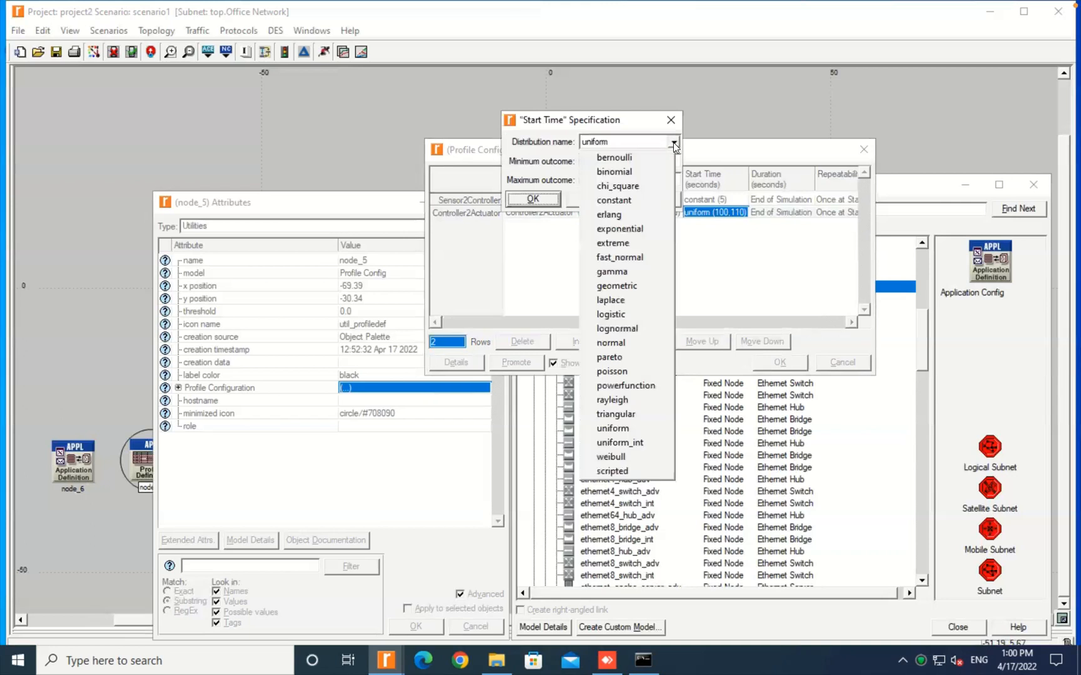
pyautogui.click(624, 202)
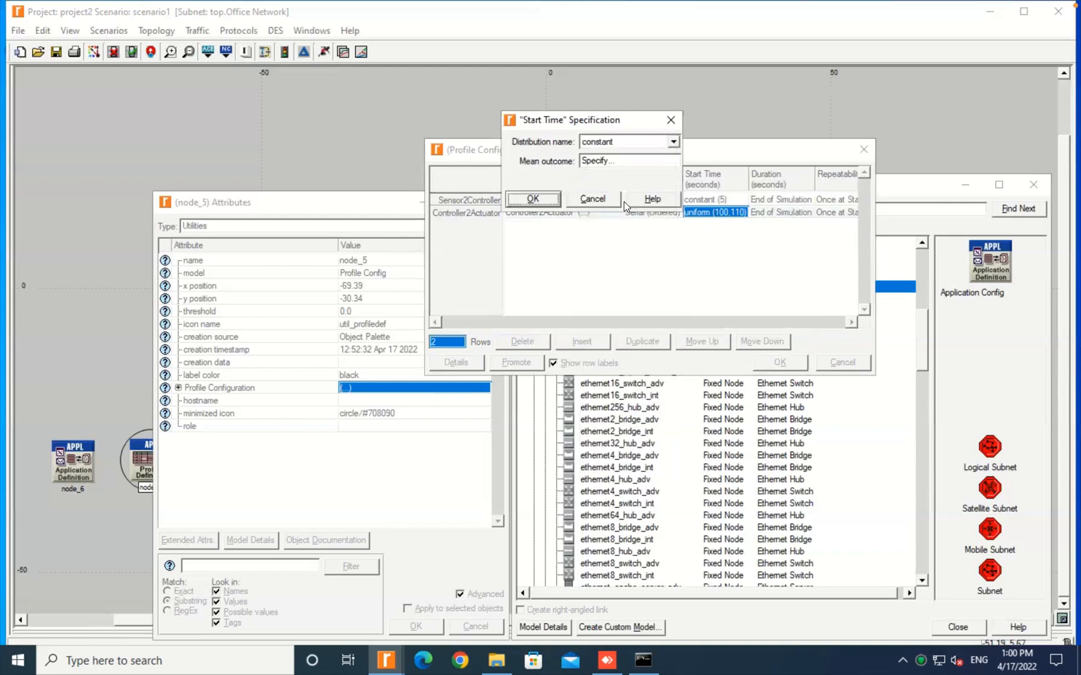
pyautogui.doubleClick(618, 160)
pyautogui.write('5')
pyautogui.click(533, 199)
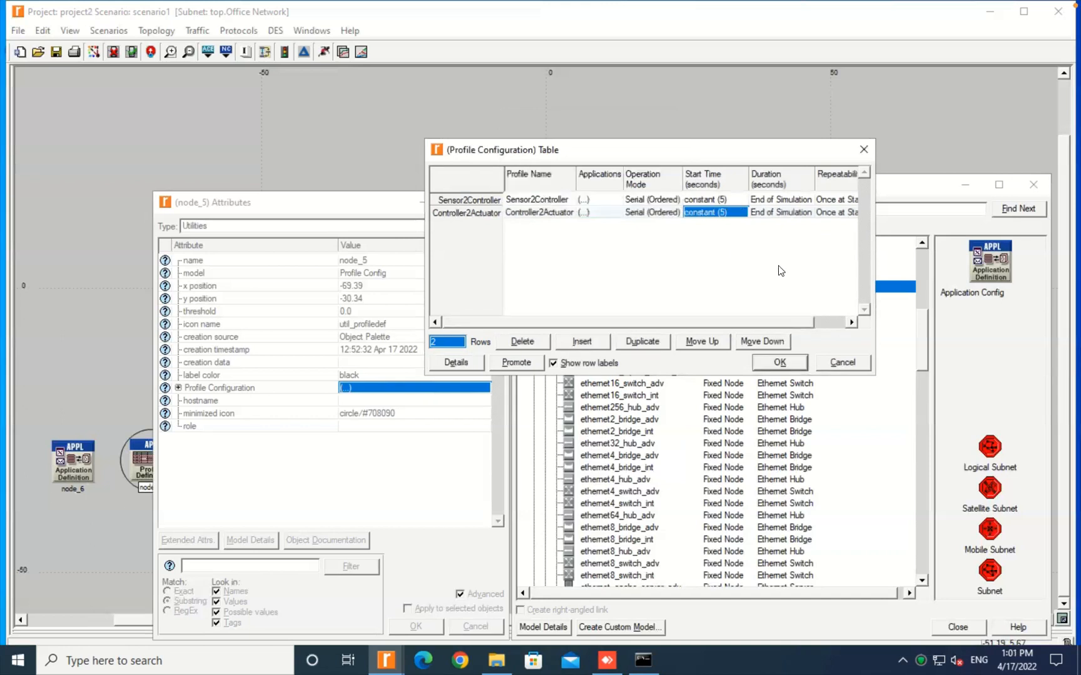
pyautogui.click(851, 322)
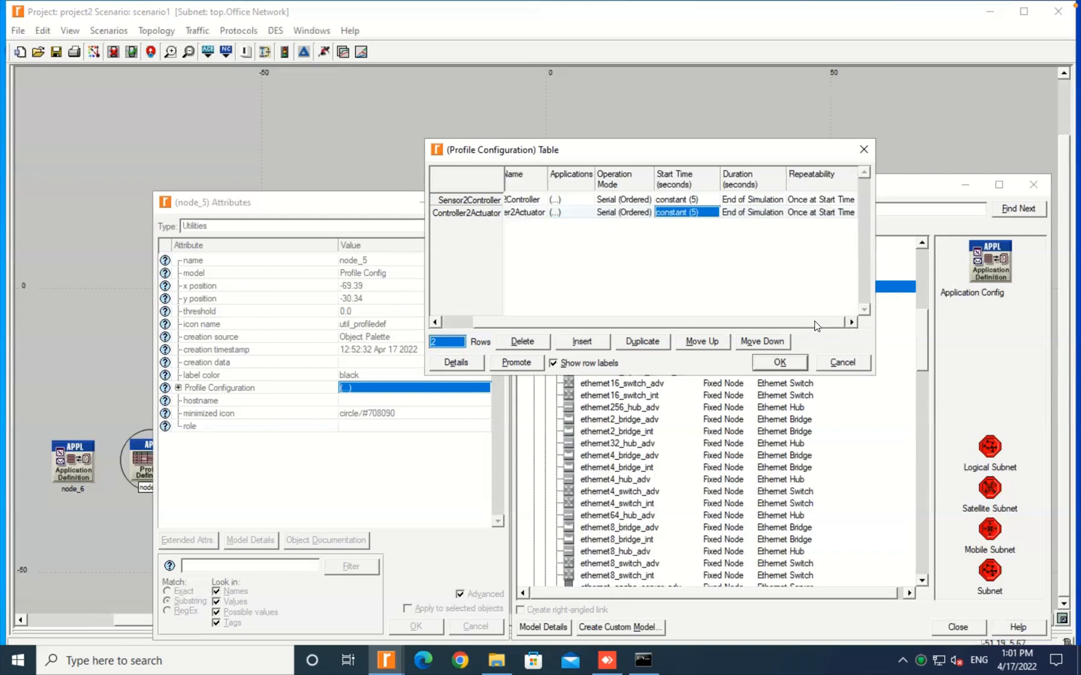
pyautogui.click(434, 321)
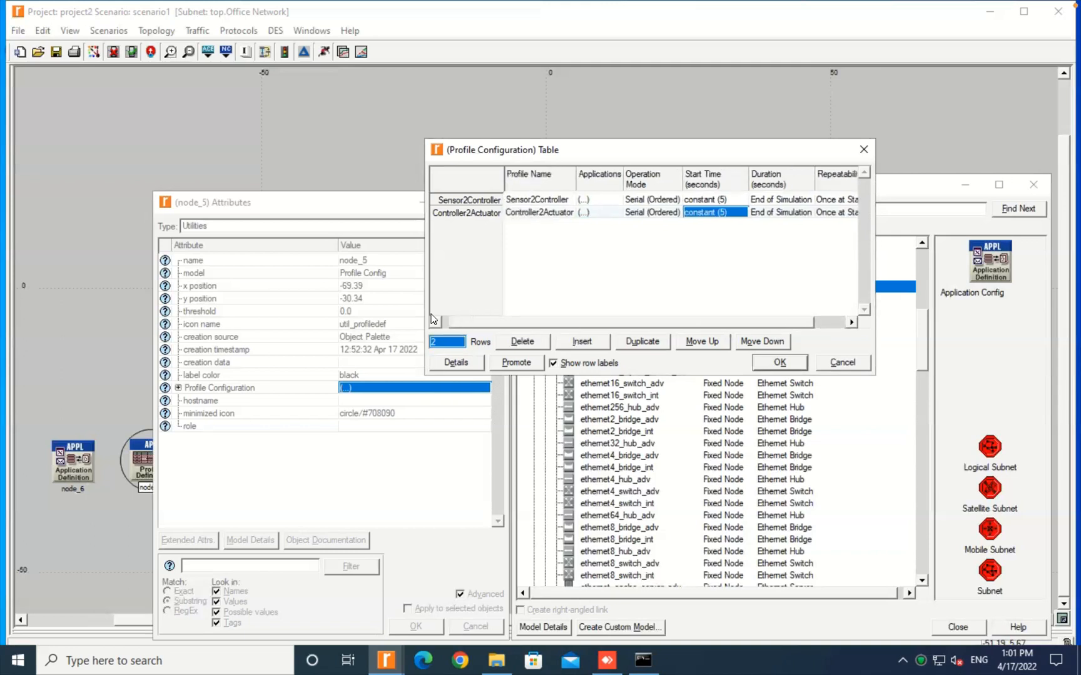
# Step: Accept the Profile Configuration table, check its two profile entries, and apply the Profile Definition node's attributes
pyautogui.click(780, 367)
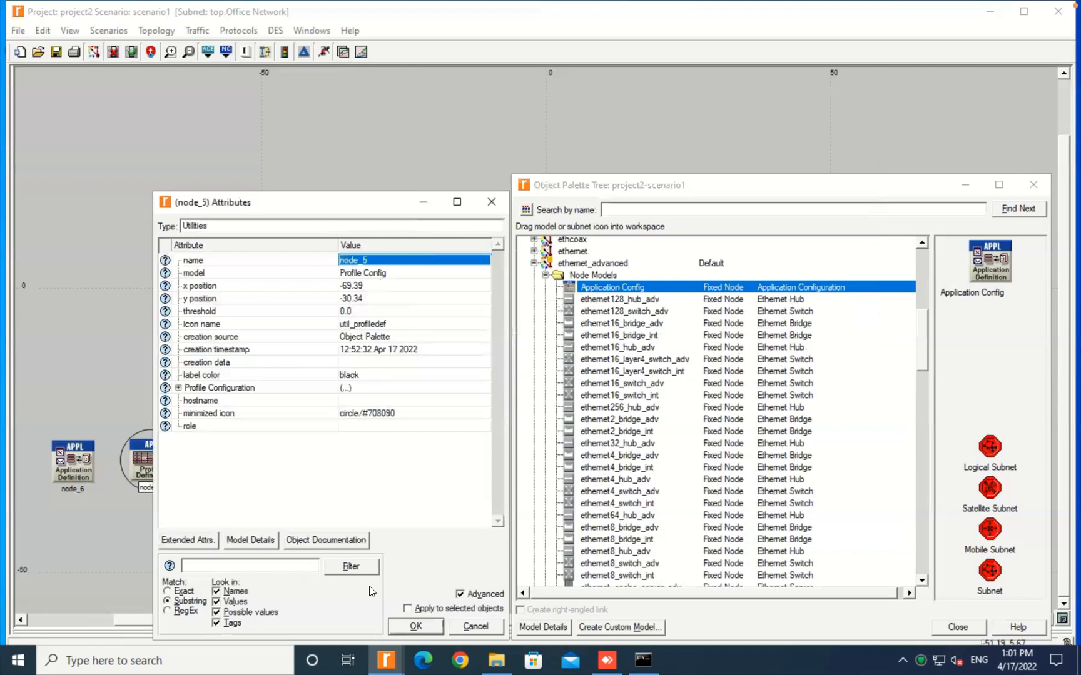
pyautogui.click(179, 388)
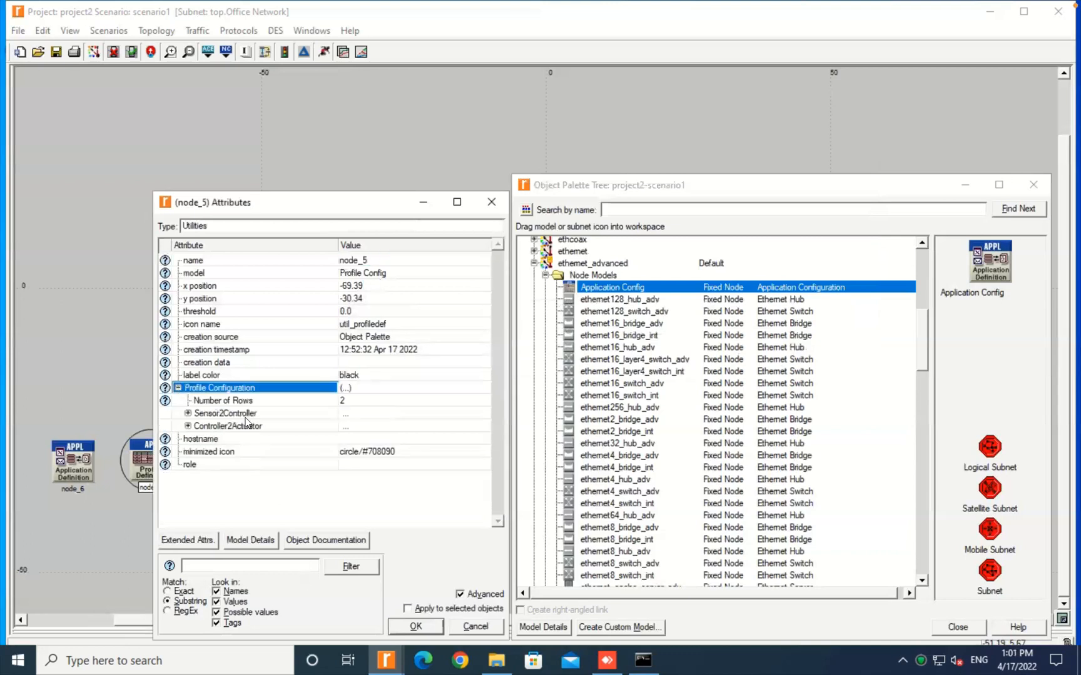
pyautogui.click(178, 387)
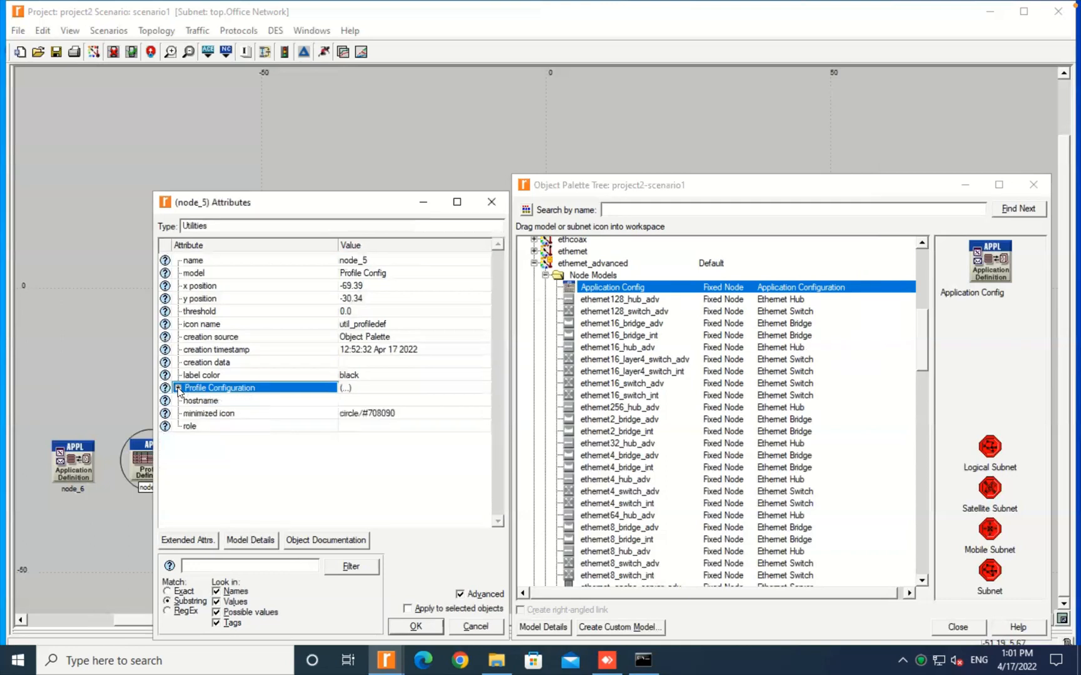
pyautogui.click(416, 626)
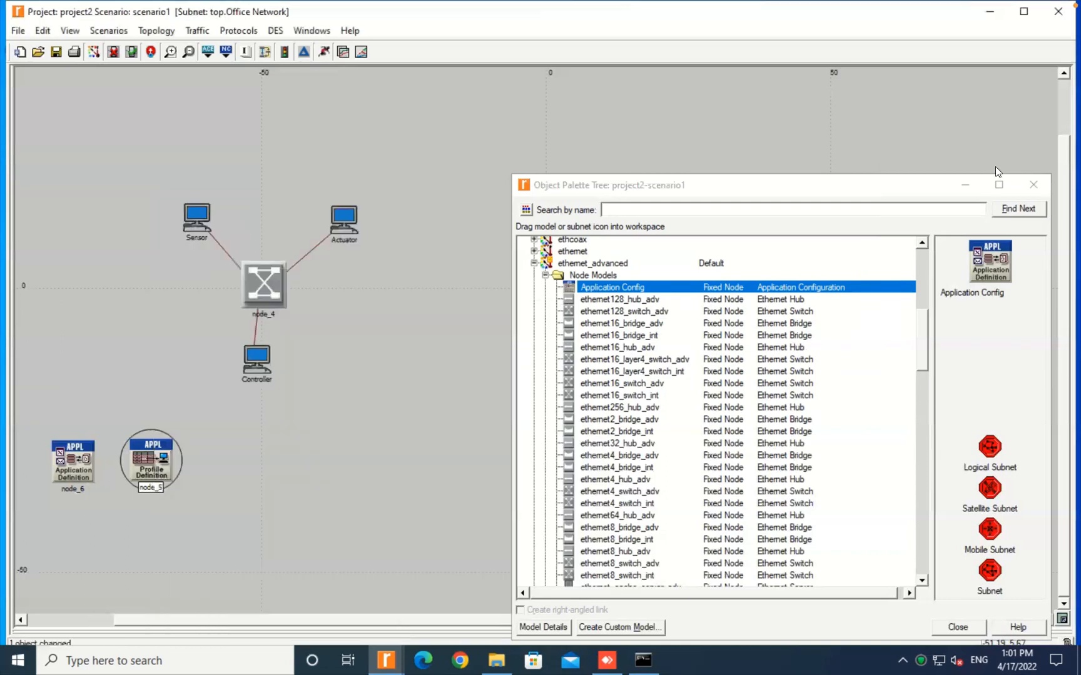
# Step: Minimize the object palette and delete the unconnected workstation node_3 from the network
pyautogui.click(965, 188)
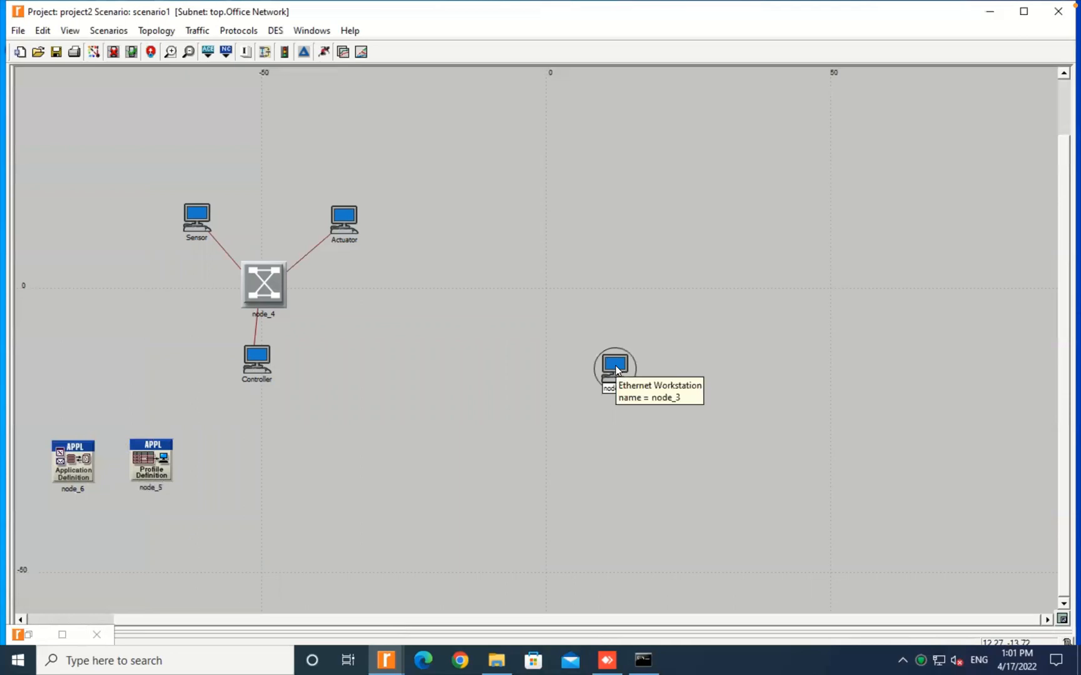
pyautogui.click(41, 31)
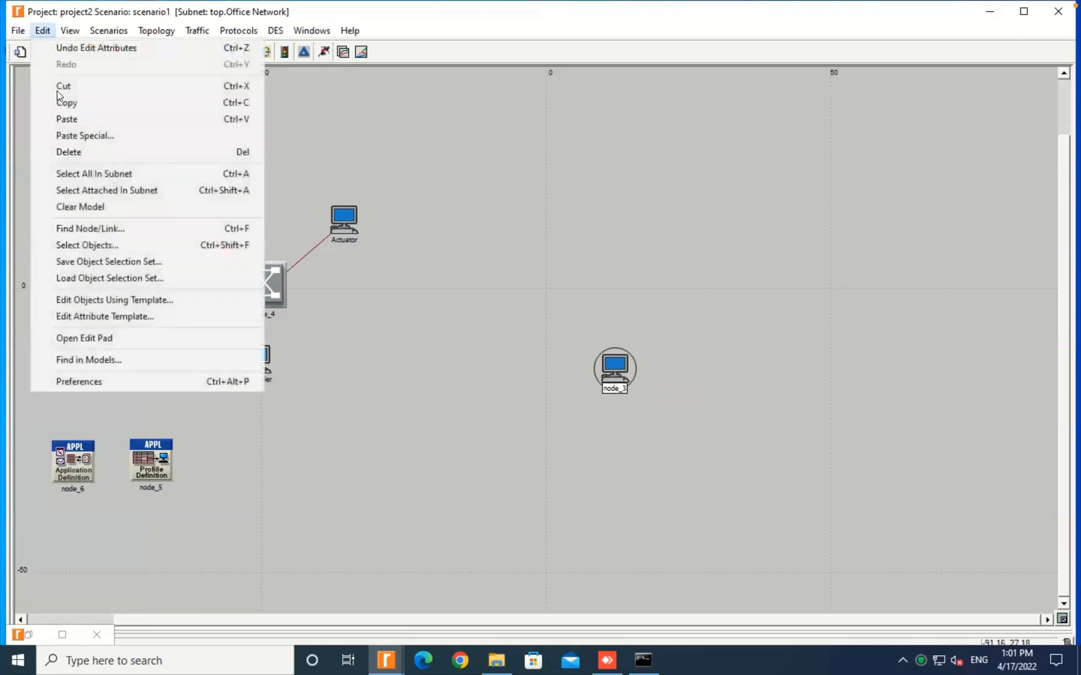
pyautogui.click(61, 150)
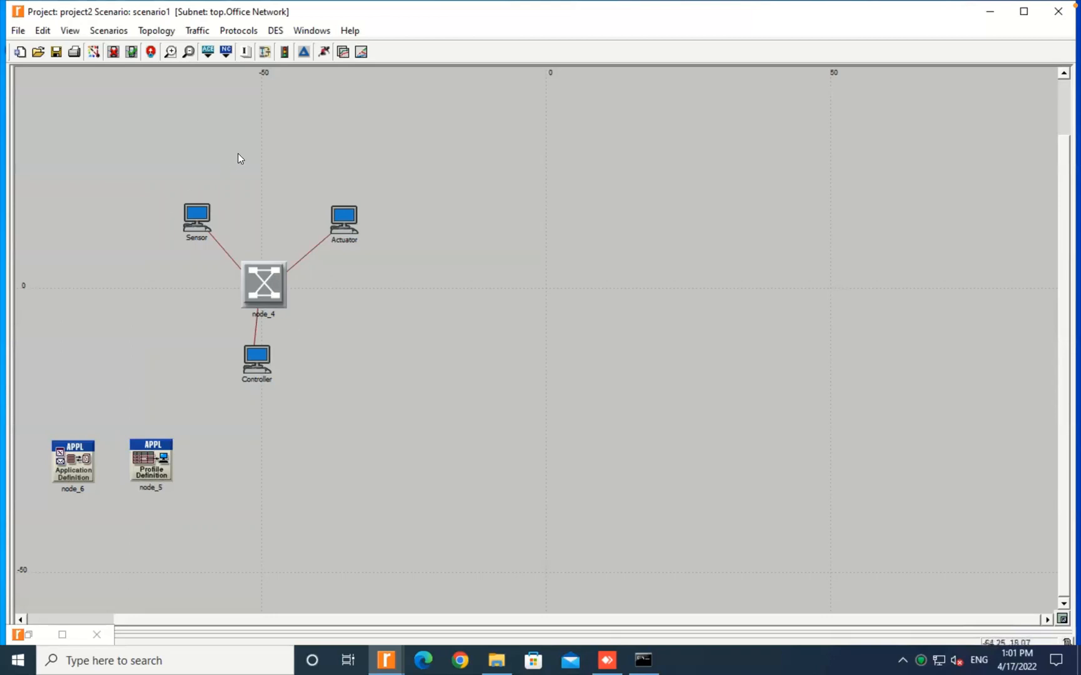
# Step: Start deploying the defined applications and expand the Sensor2Controller profile down to its Source and Video Destination tier
pyautogui.click(239, 31)
pyautogui.moveTo(273, 45)
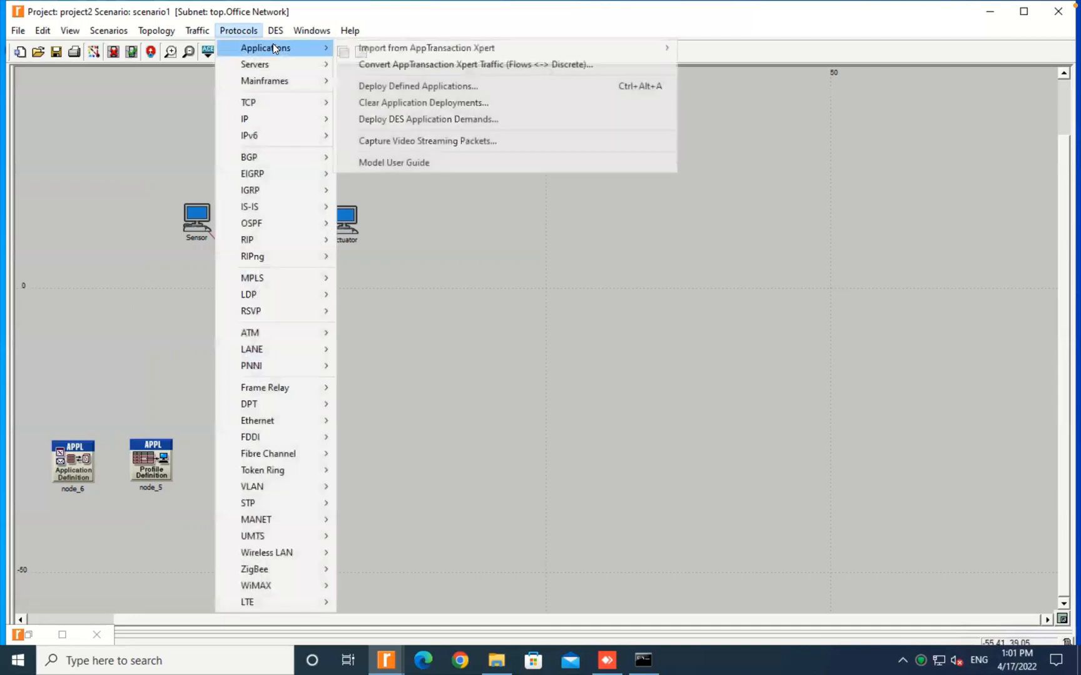
pyautogui.click(367, 92)
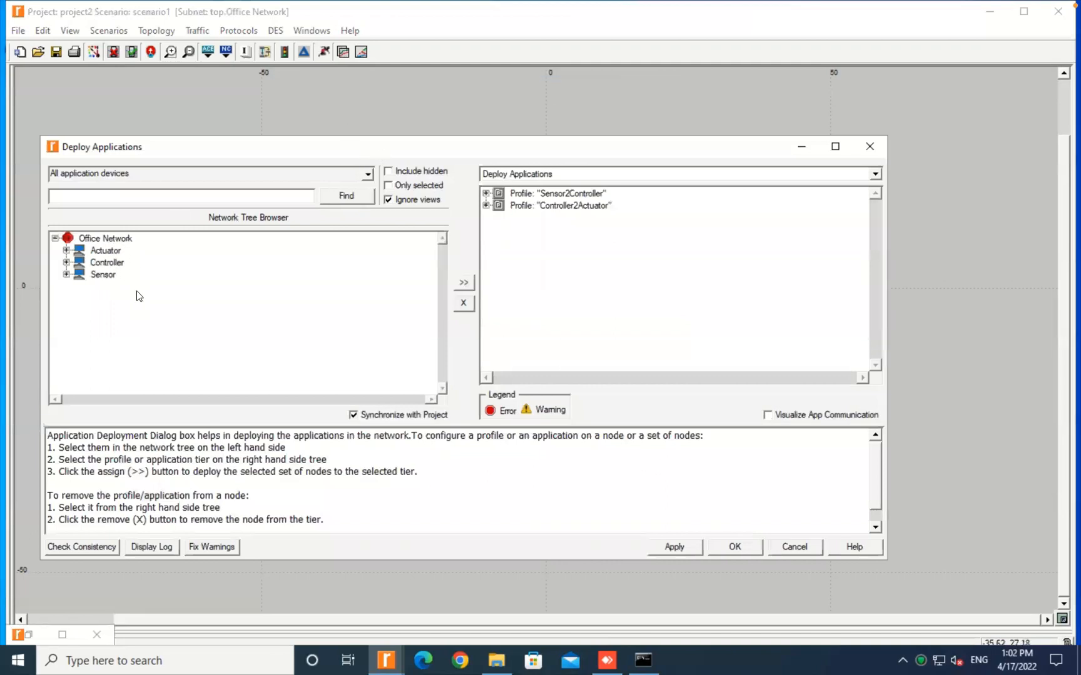
pyautogui.click(486, 194)
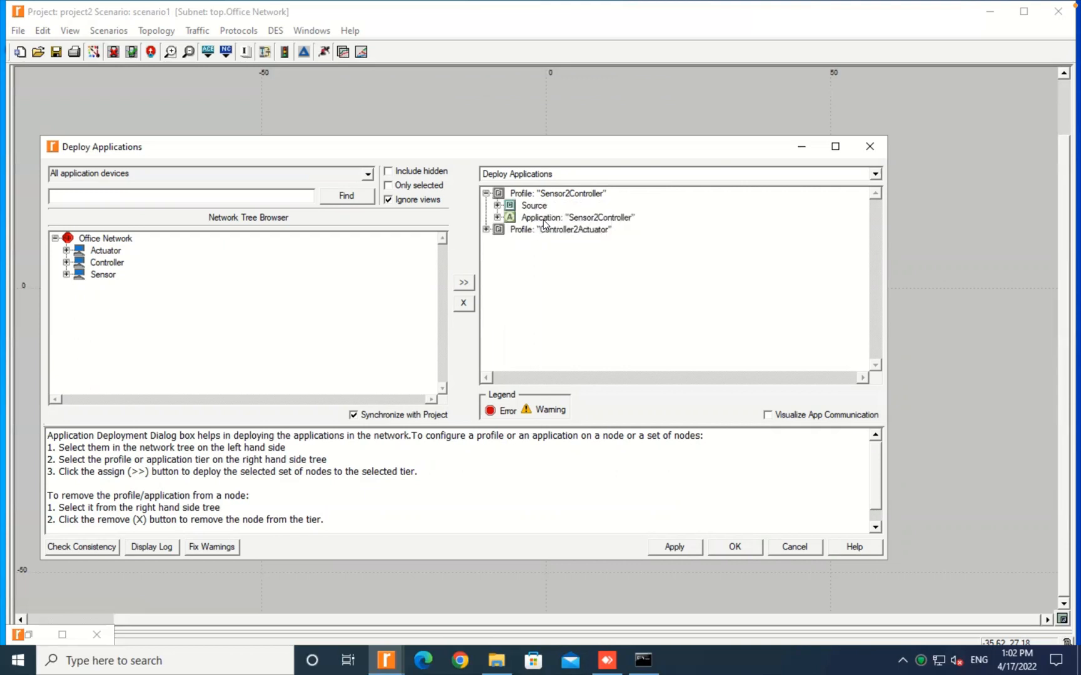
pyautogui.click(497, 205)
pyautogui.click(497, 230)
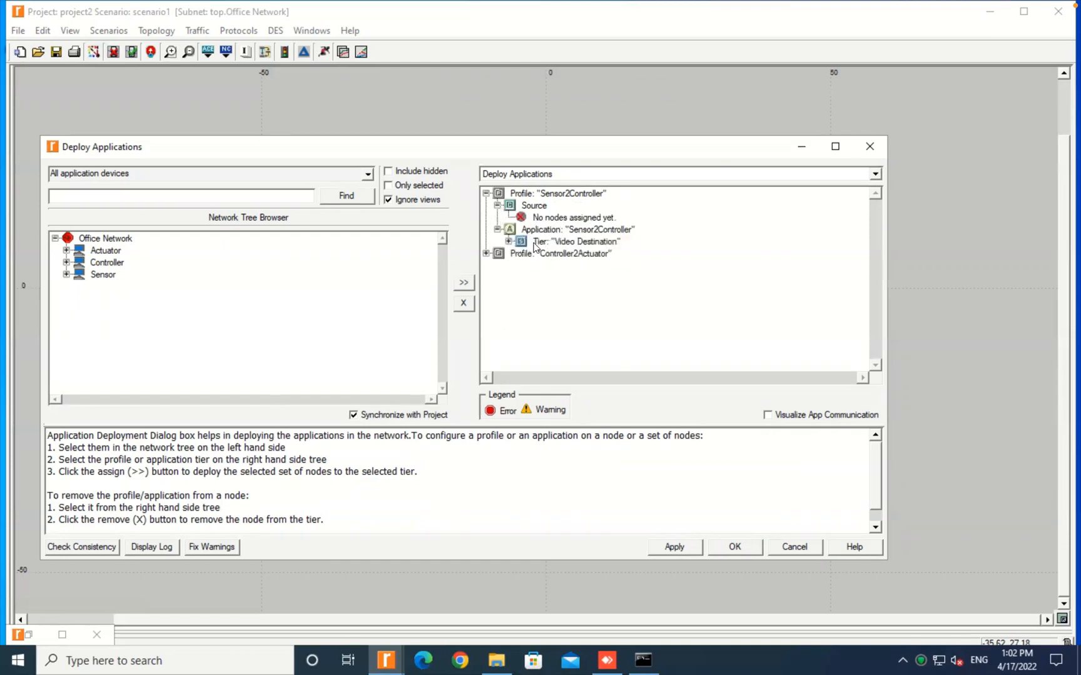
pyautogui.click(509, 242)
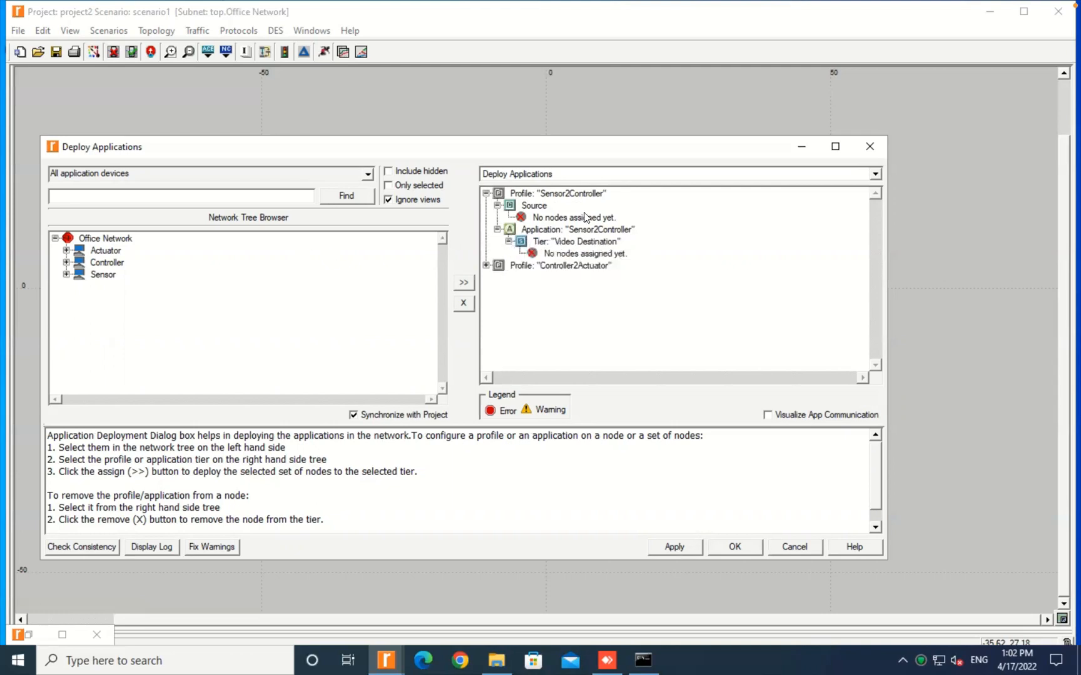
# Step: Assign the Sensor node as the Sensor2Controller profile's source and the Controller node to its Video Destination tier
pyautogui.click(551, 219)
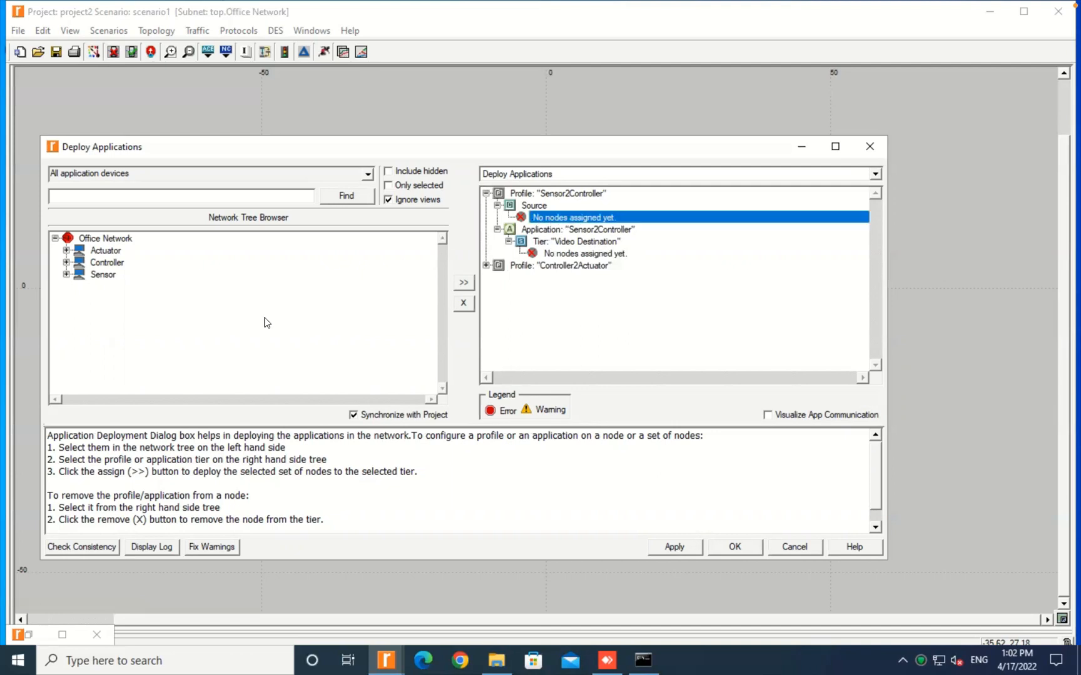
pyautogui.click(102, 276)
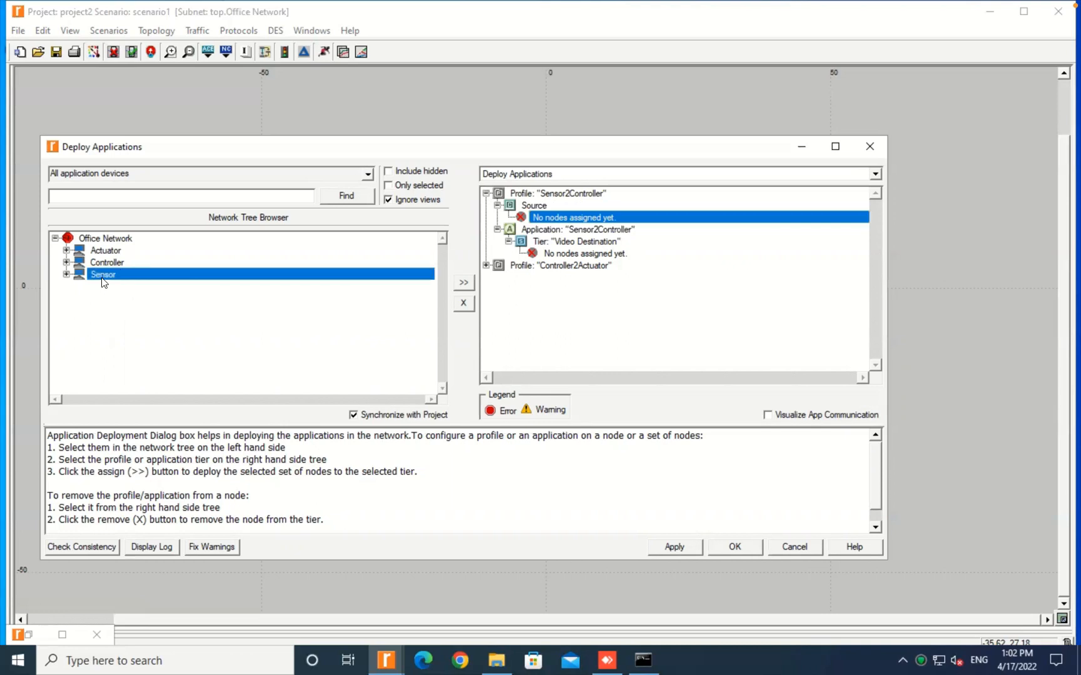
pyautogui.click(463, 285)
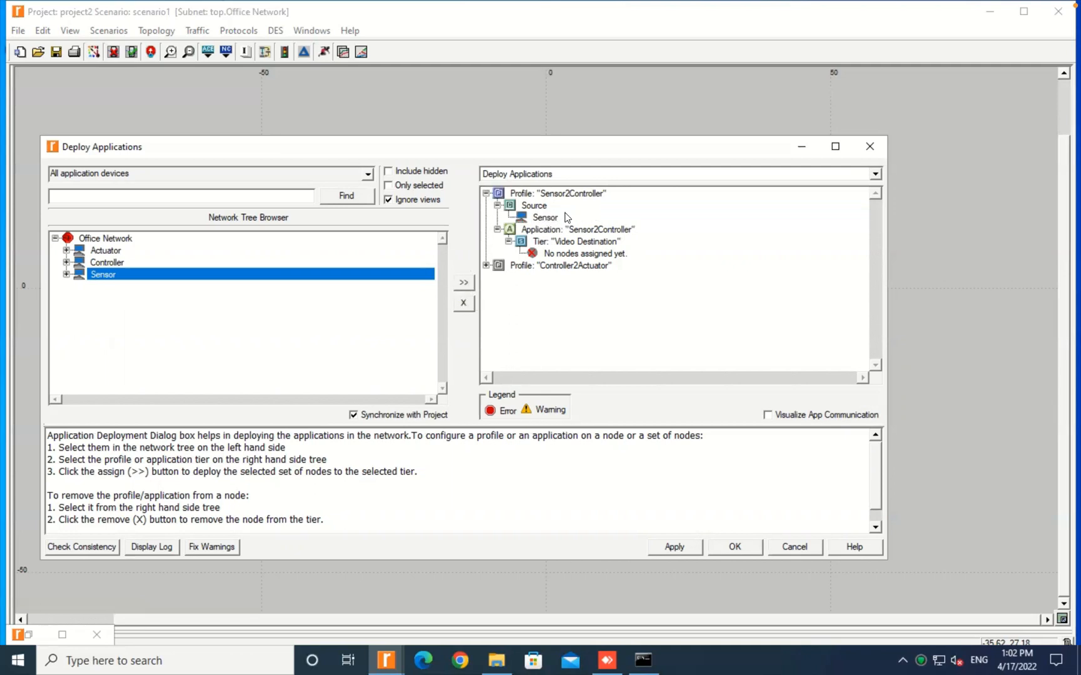
pyautogui.click(553, 254)
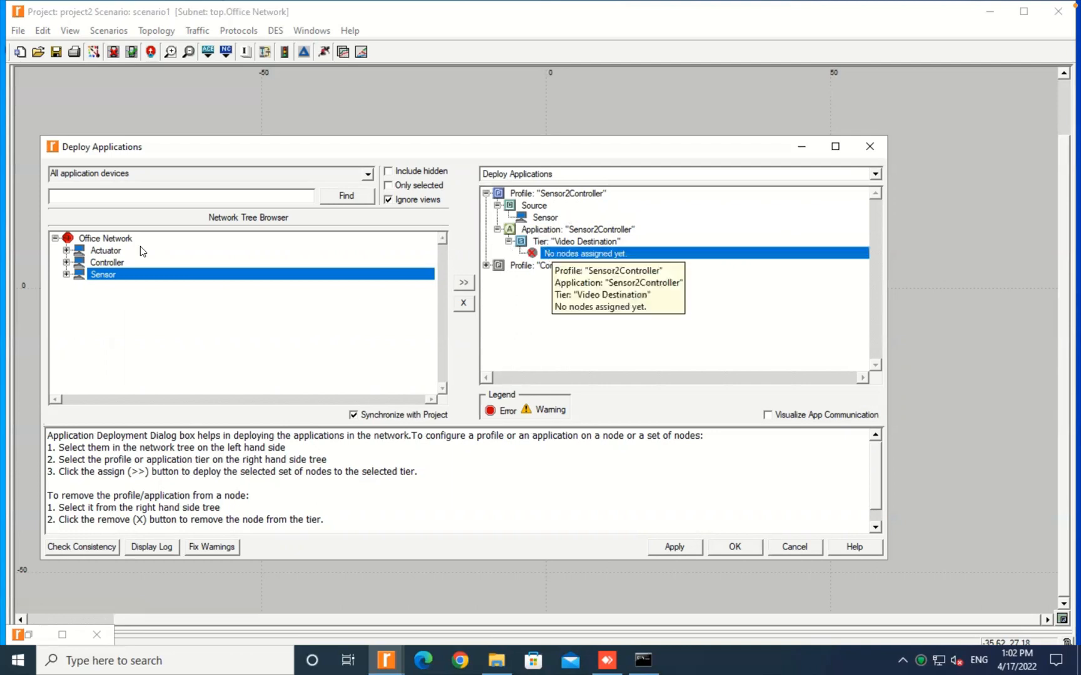
pyautogui.click(105, 261)
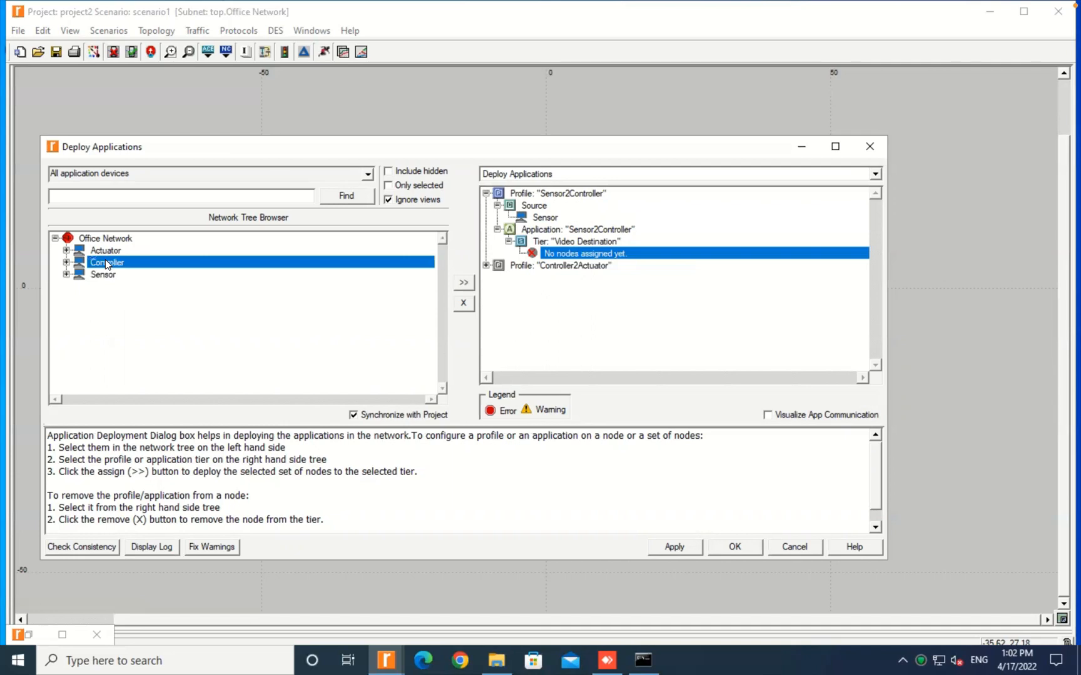
pyautogui.click(464, 286)
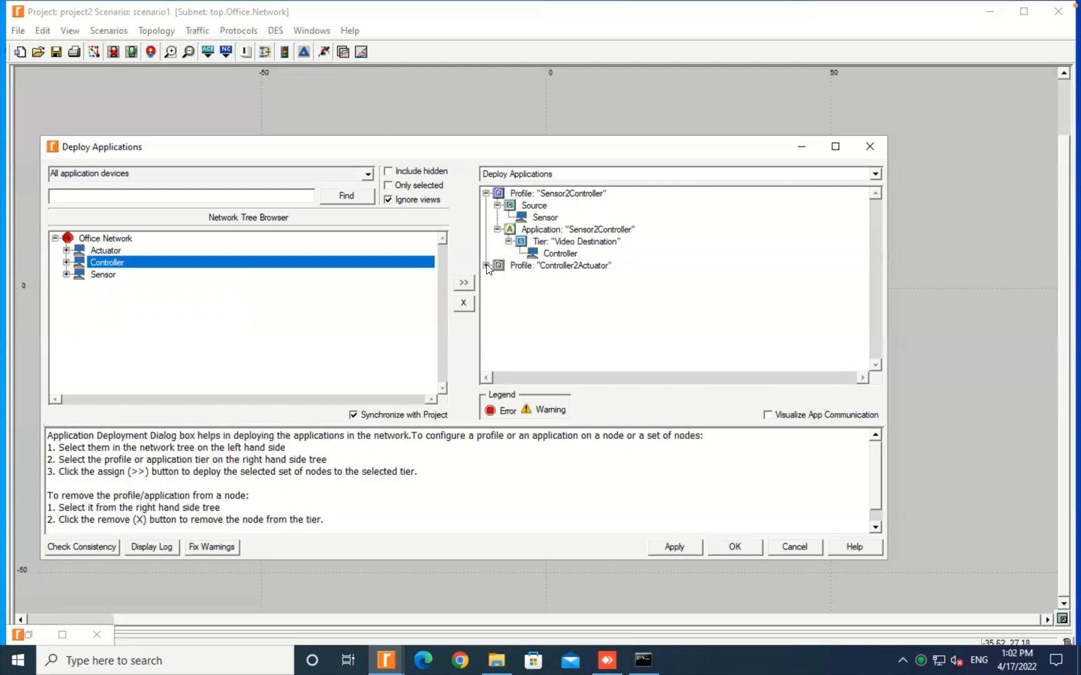
# Step: Expand the Controller2Actuator profile and assign the Controller node as its source
pyautogui.click(486, 266)
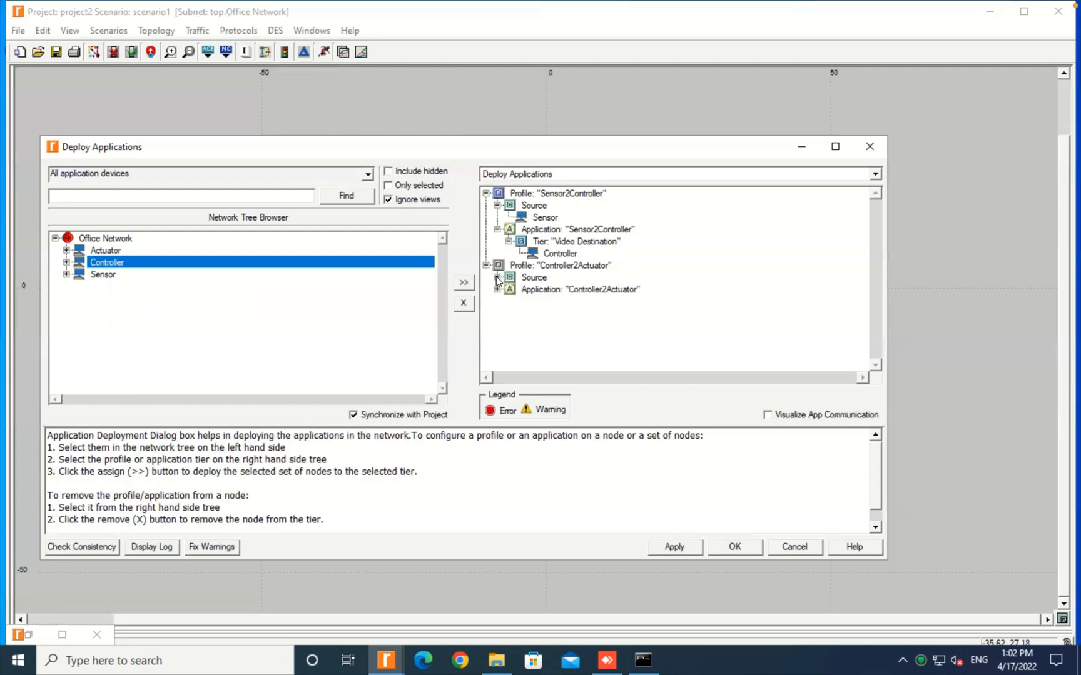
pyautogui.click(497, 277)
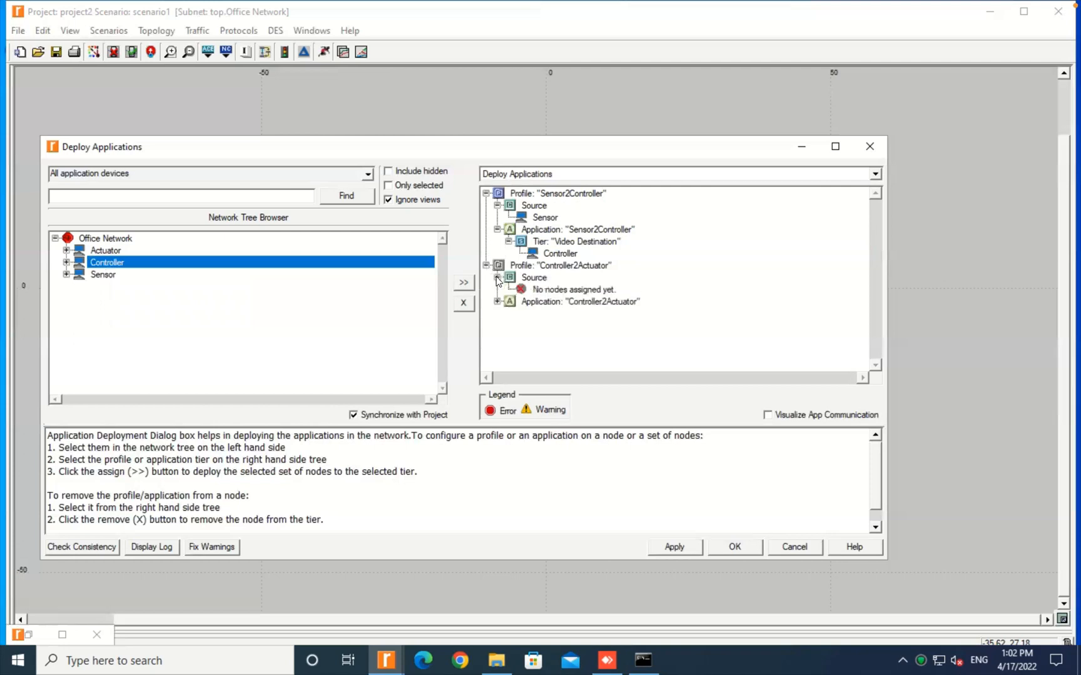
pyautogui.click(553, 291)
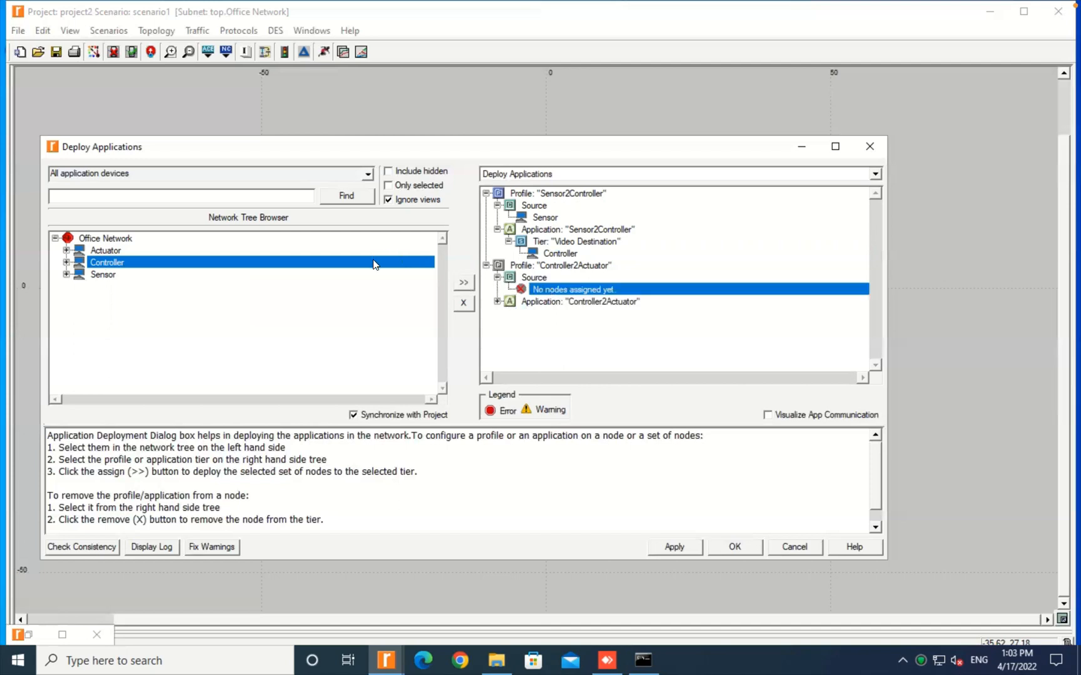
pyautogui.click(463, 285)
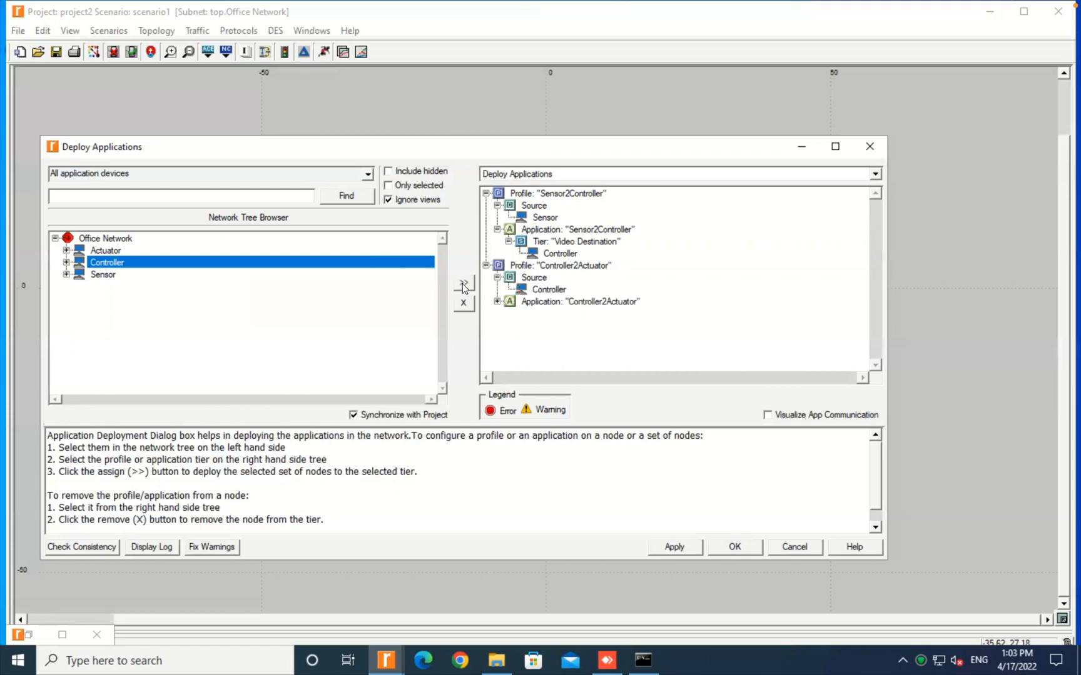
# Step: Assign the Actuator node to the Controller2Actuator application's Video Destination tier, then apply and accept the application deployment
pyautogui.click(497, 301)
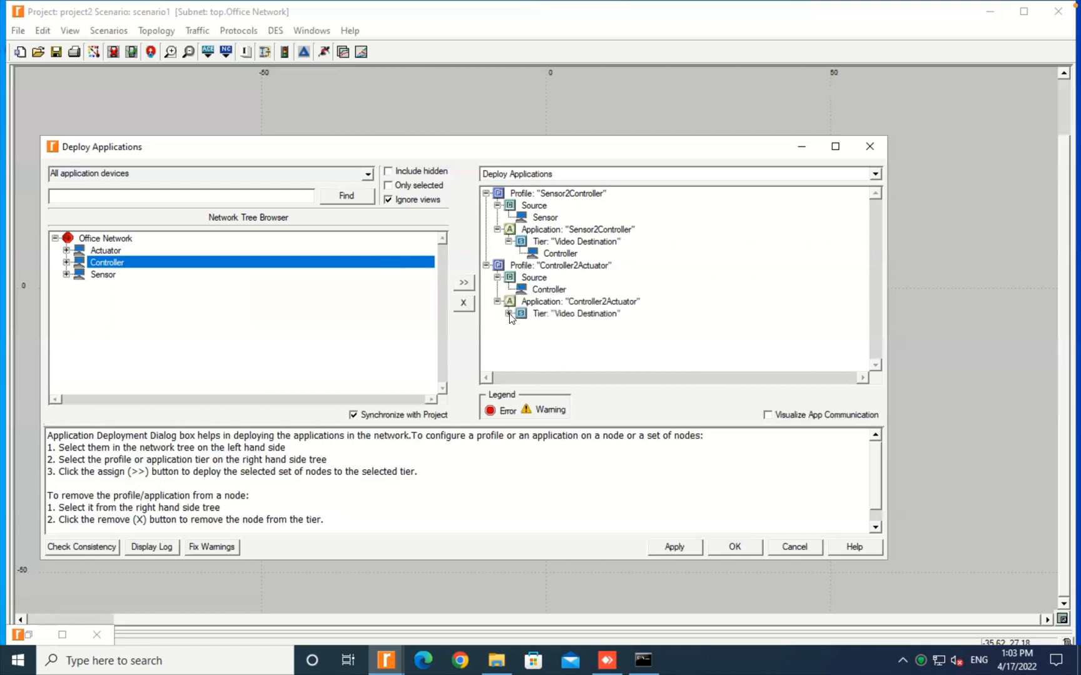
pyautogui.click(509, 315)
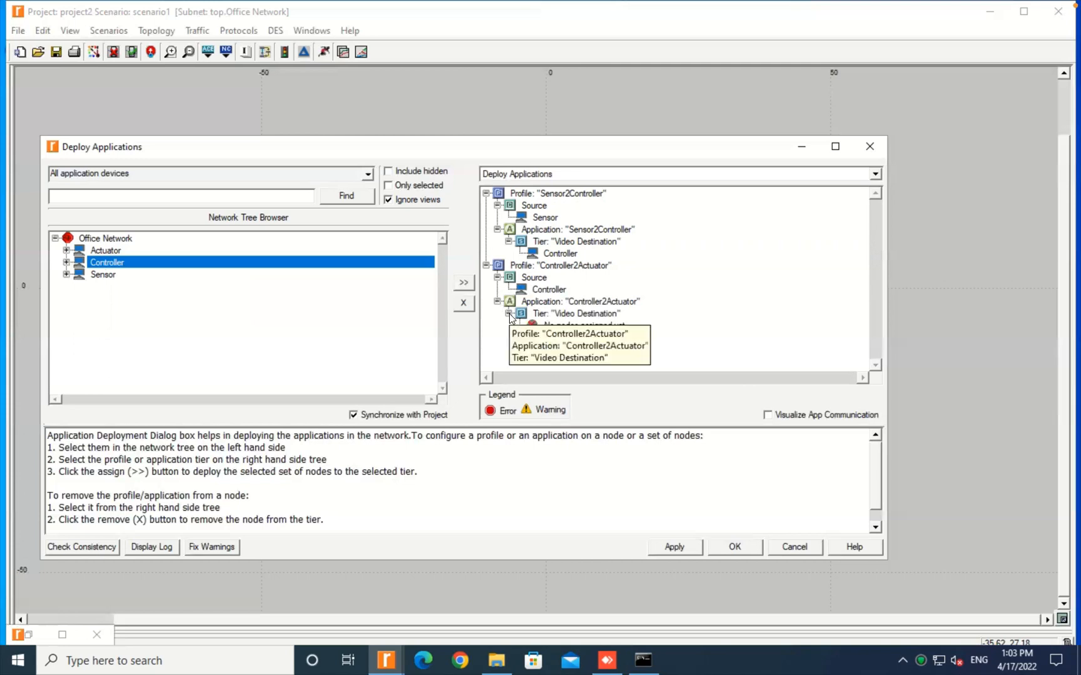
pyautogui.click(104, 249)
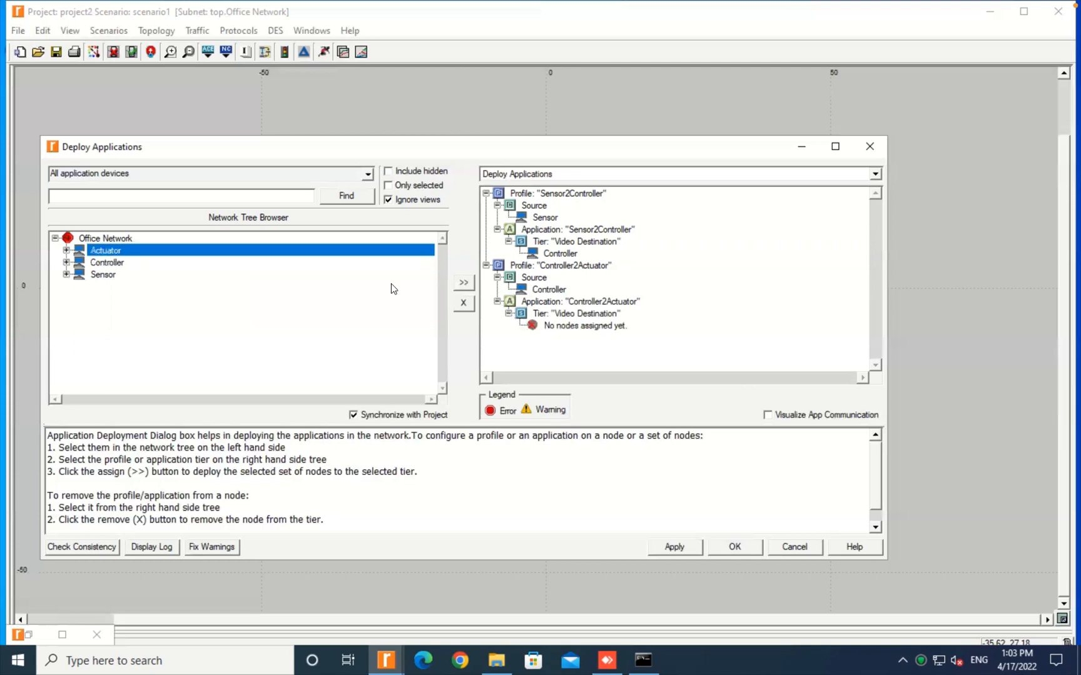
pyautogui.click(463, 284)
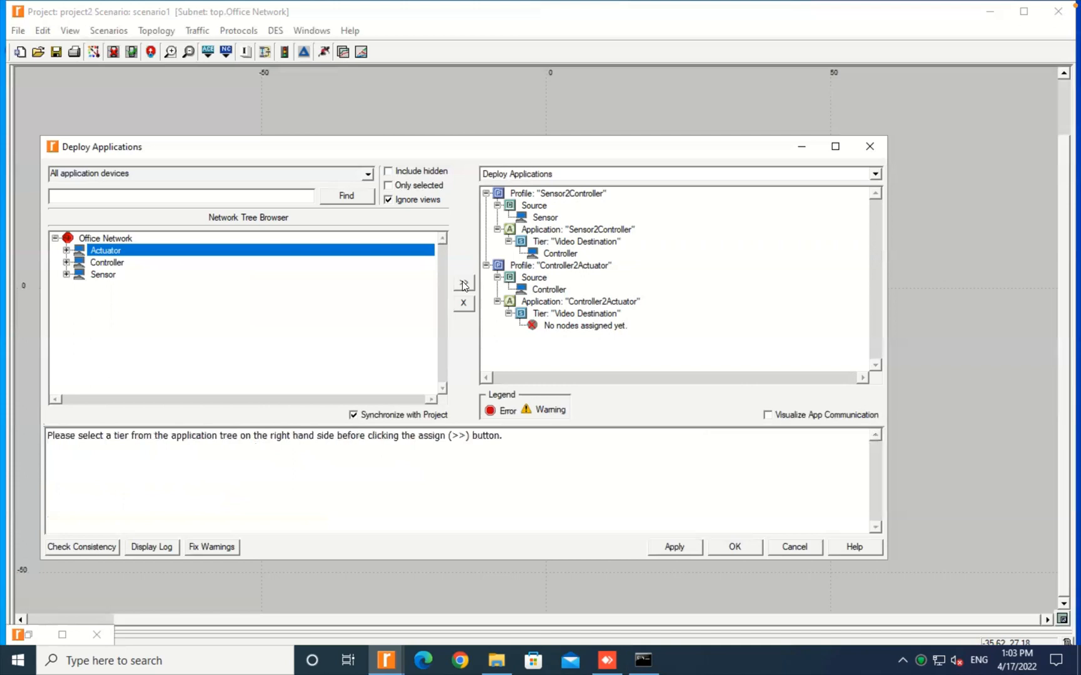
pyautogui.click(560, 326)
pyautogui.click(465, 285)
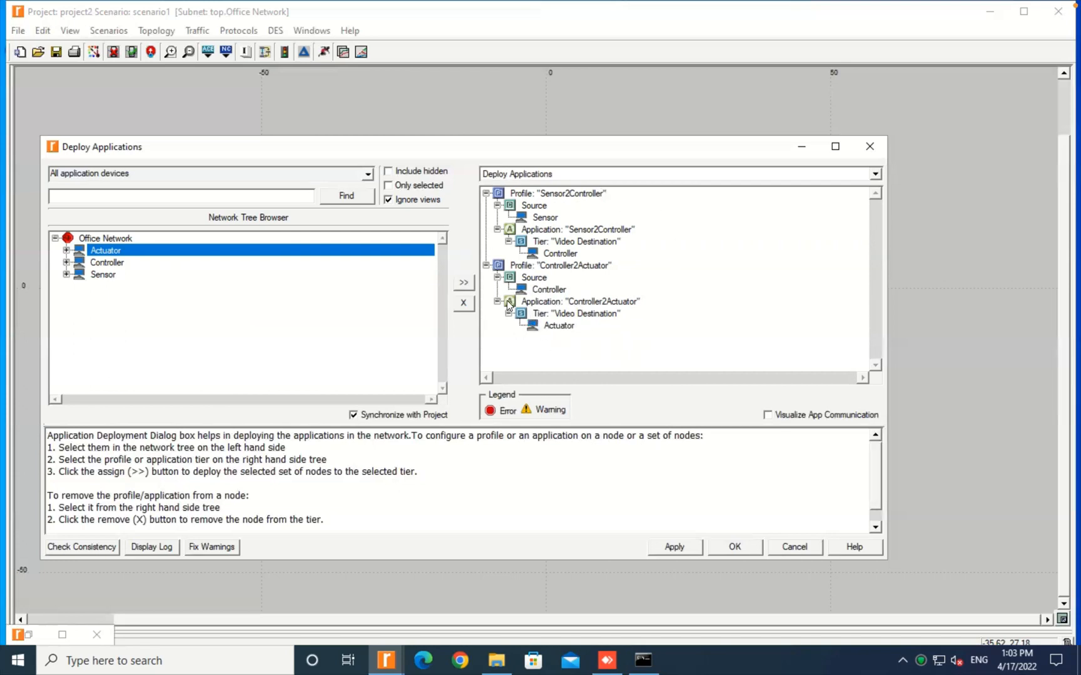
pyautogui.click(678, 548)
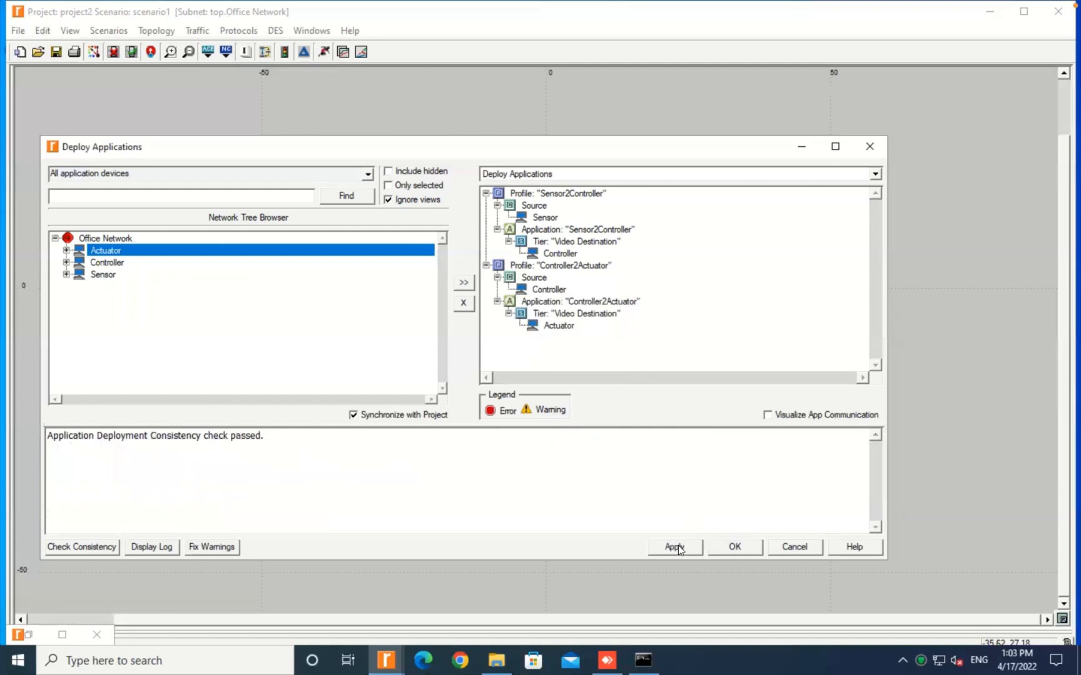
pyautogui.click(733, 547)
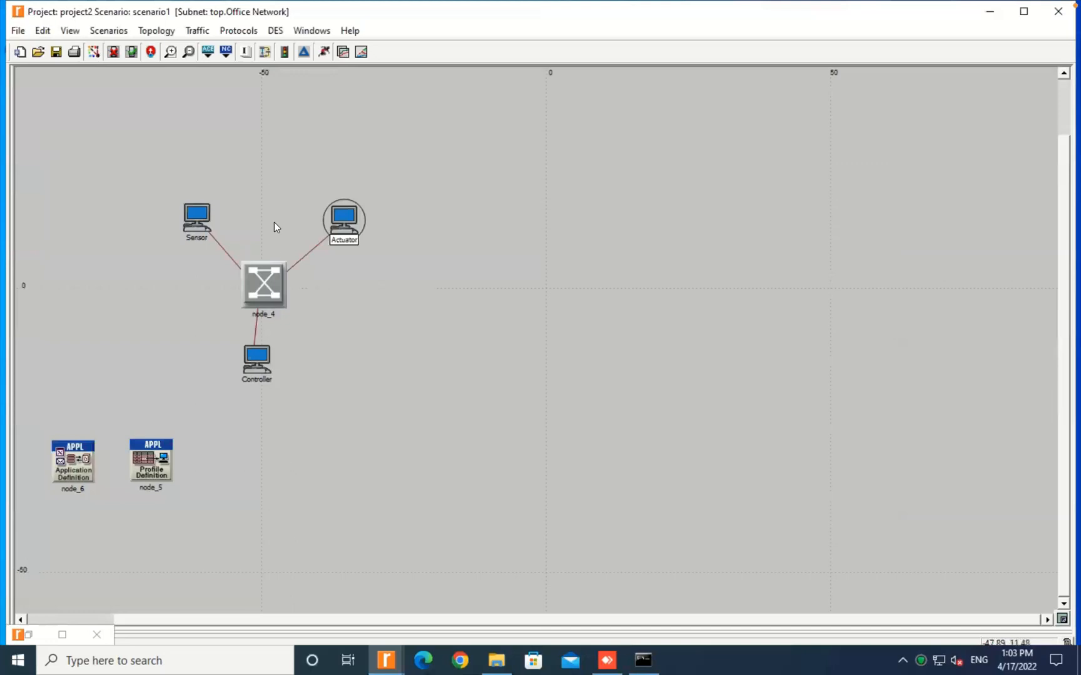
# Step: Choose all Video Conferencing node statistics as individual DES statistics for the Sensor workstation, checking which statistics the group contains
pyautogui.click(196, 215)
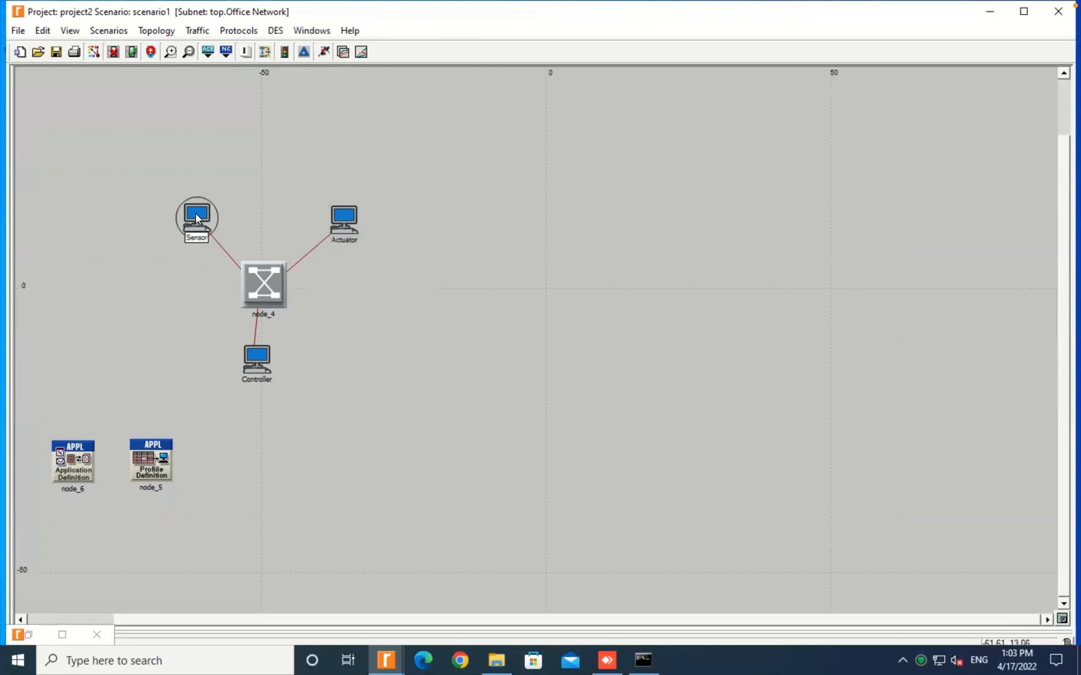
pyautogui.rightClick(196, 216)
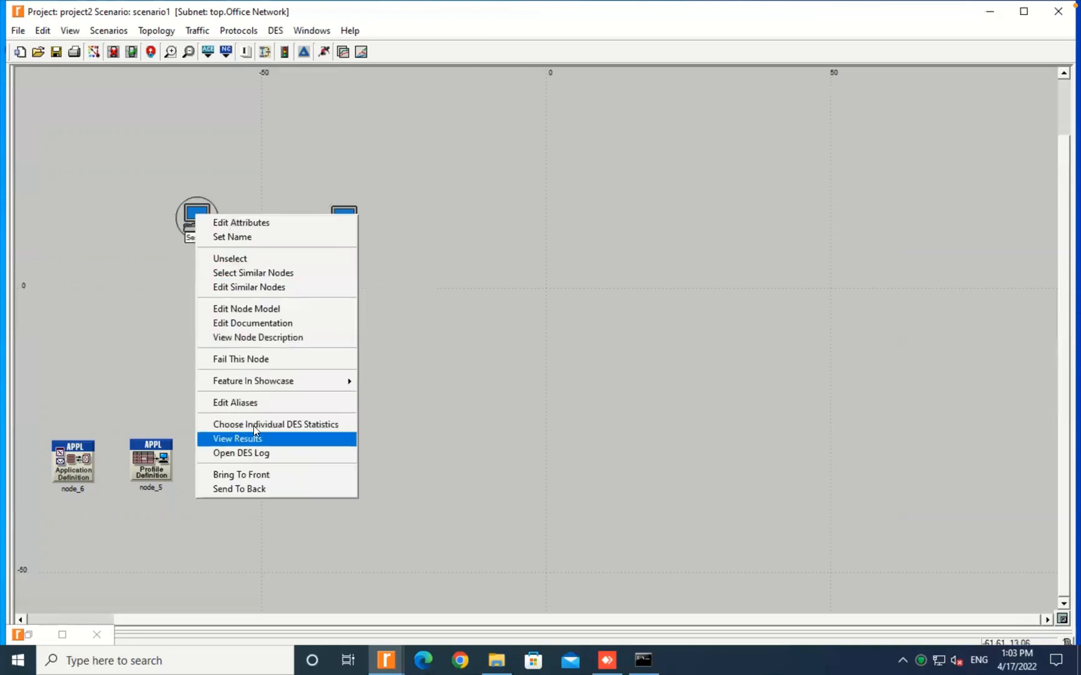
pyautogui.click(284, 425)
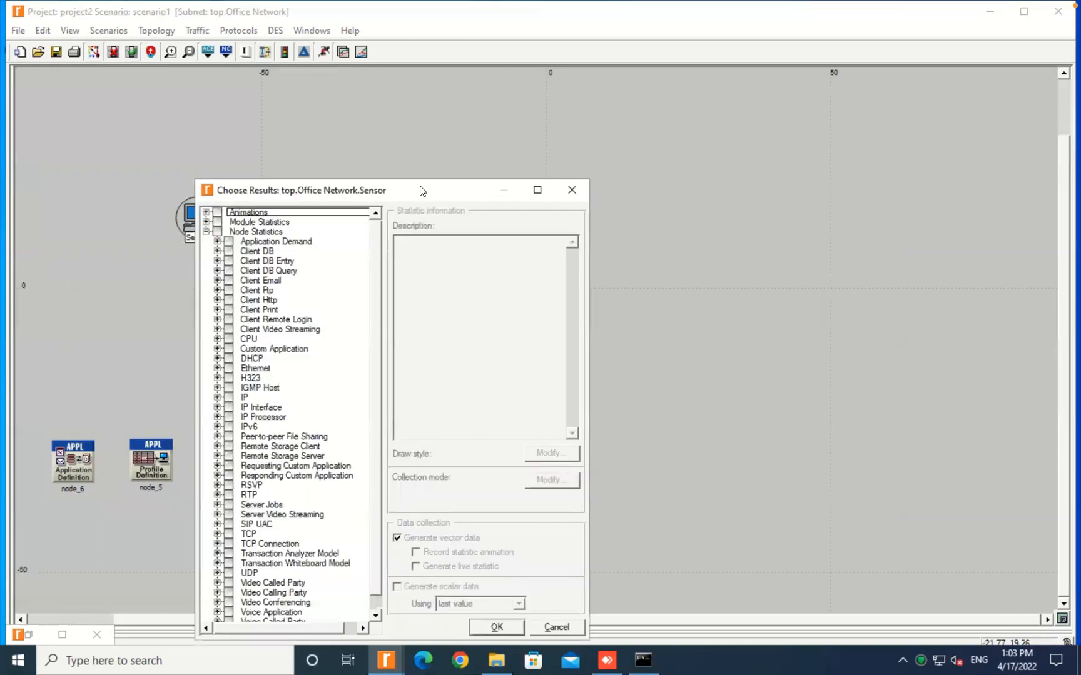
pyautogui.moveTo(423, 183); pyautogui.dragTo(420, 89)
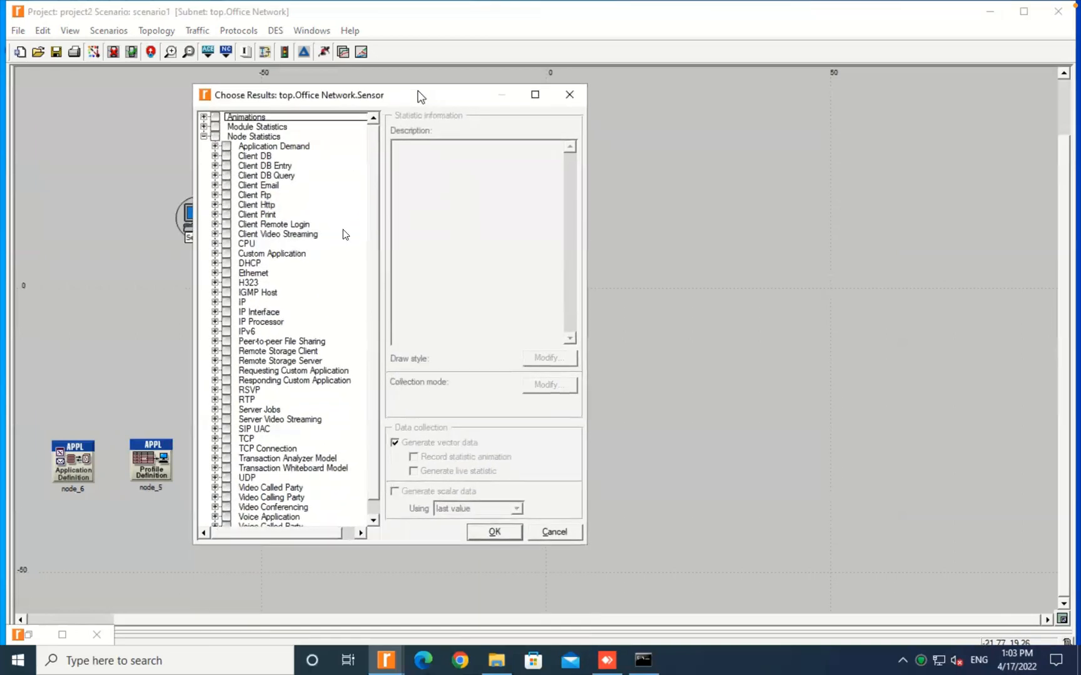
pyautogui.scroll(-1, 371, 357)
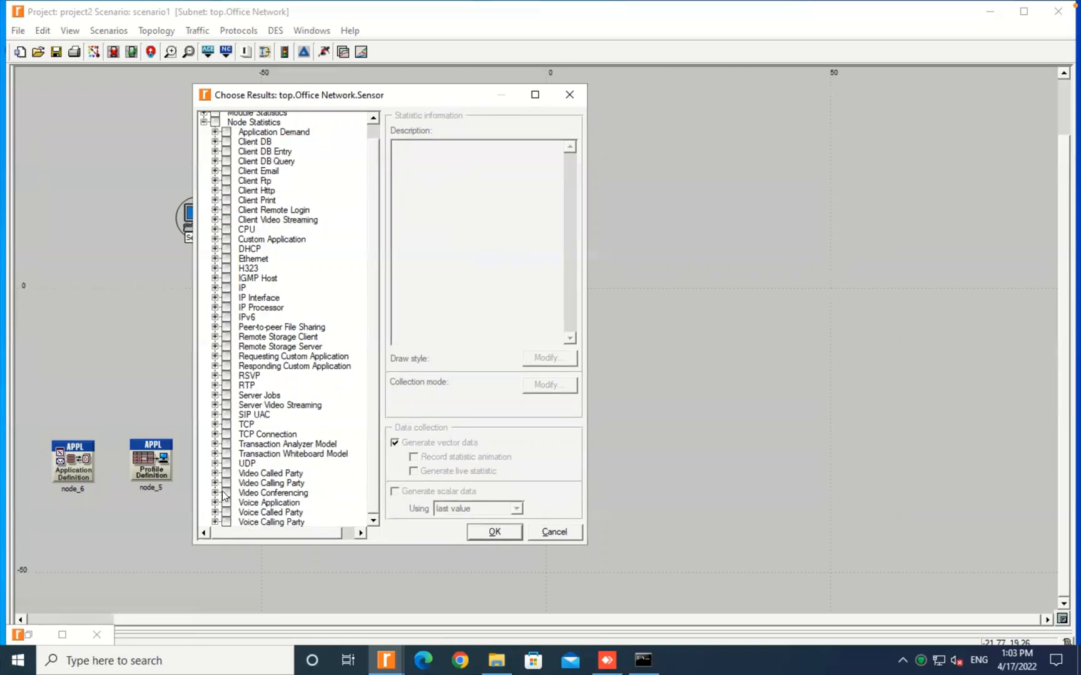
pyautogui.click(225, 494)
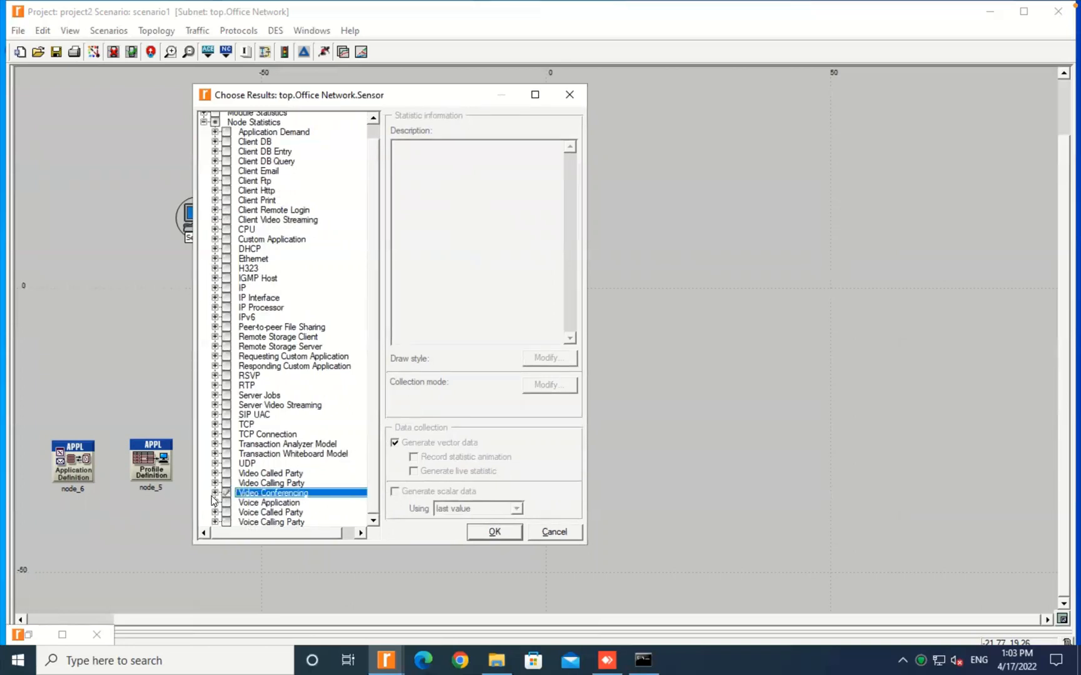
pyautogui.click(215, 494)
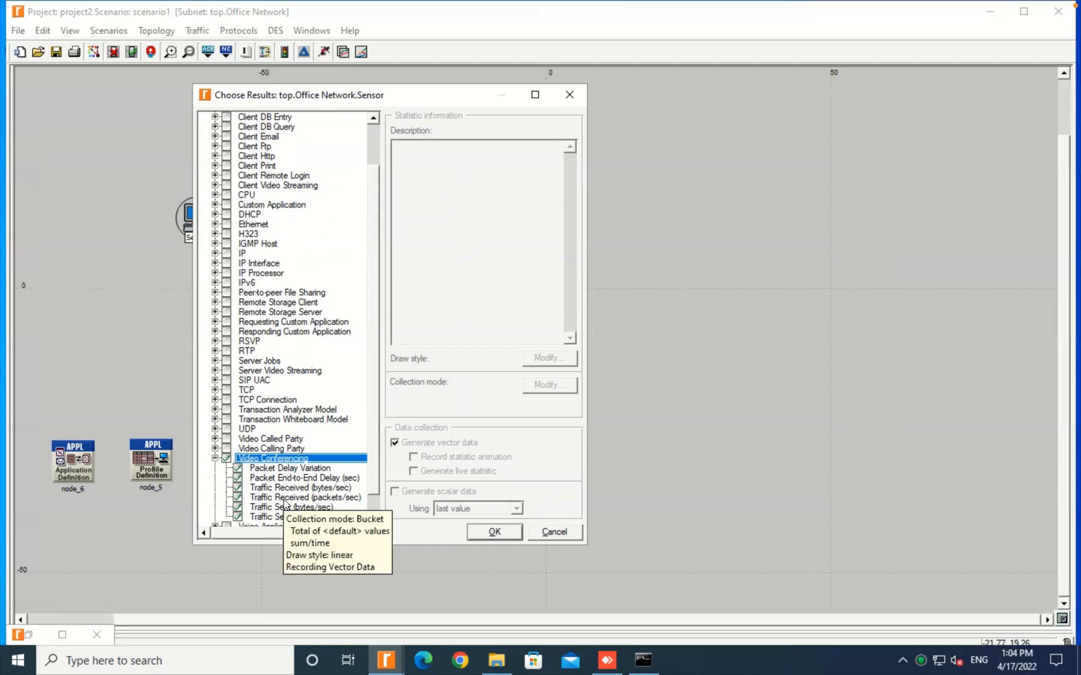
pyautogui.click(216, 460)
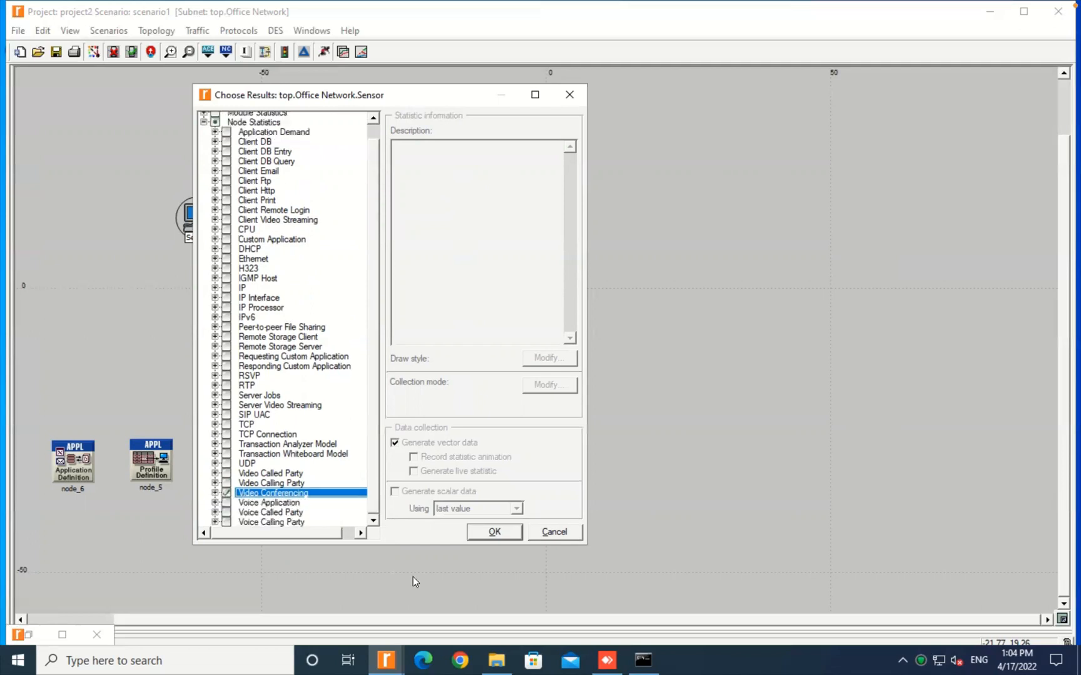
pyautogui.click(491, 533)
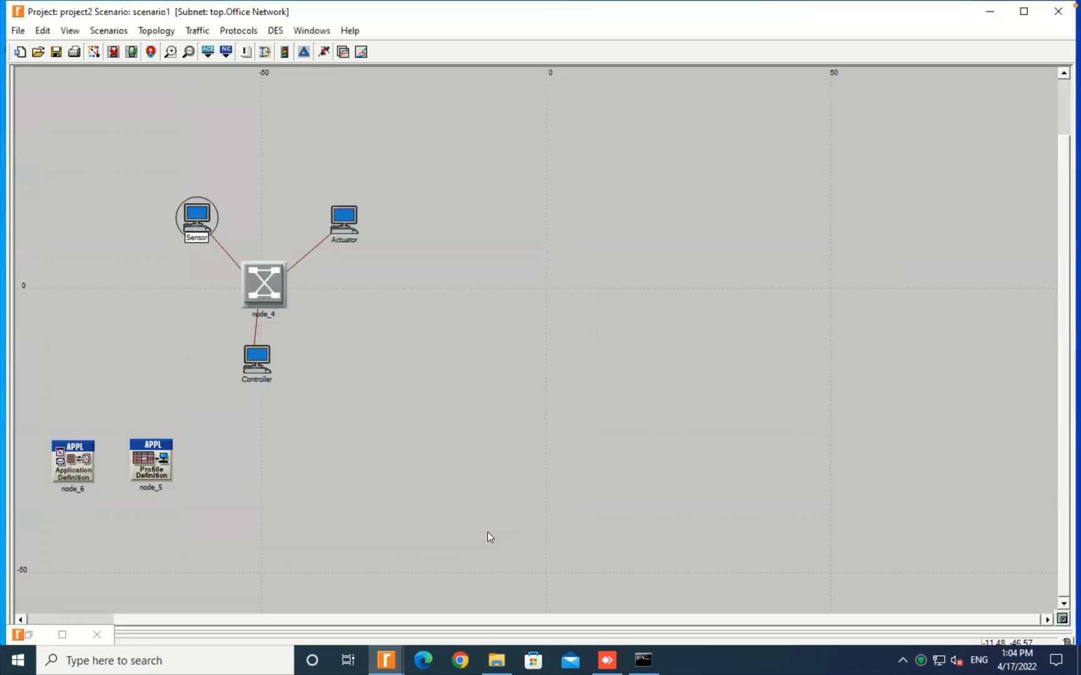
# Step: Enable the Video Conferencing node statistics for individual DES collection on the Controller workstation
pyautogui.click(257, 362)
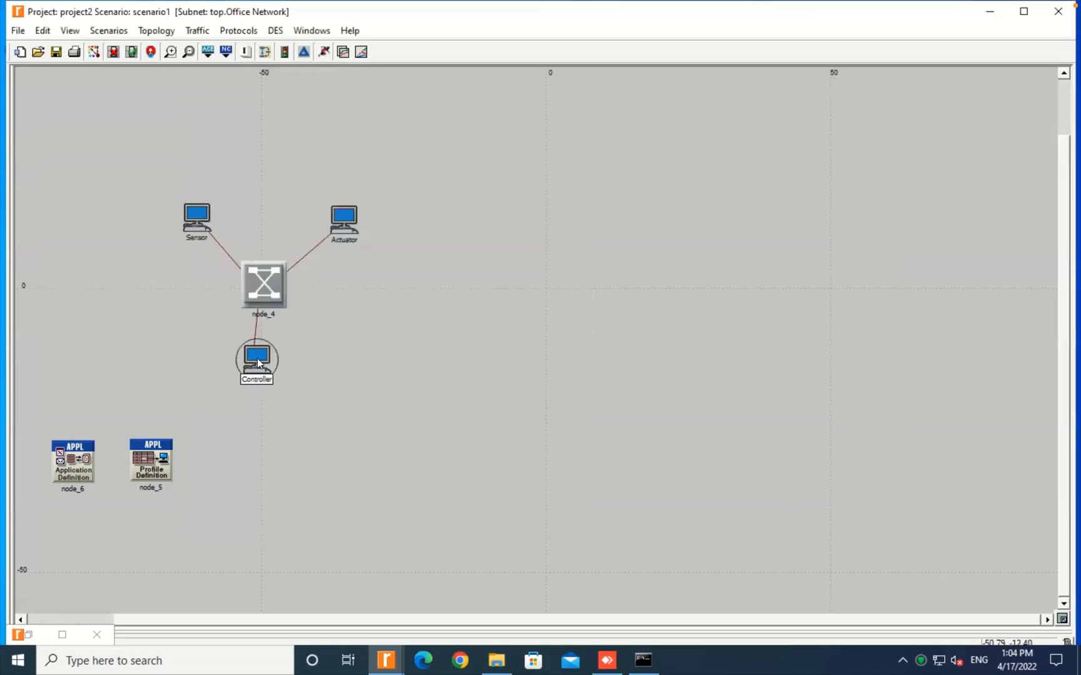
pyautogui.rightClick(258, 363)
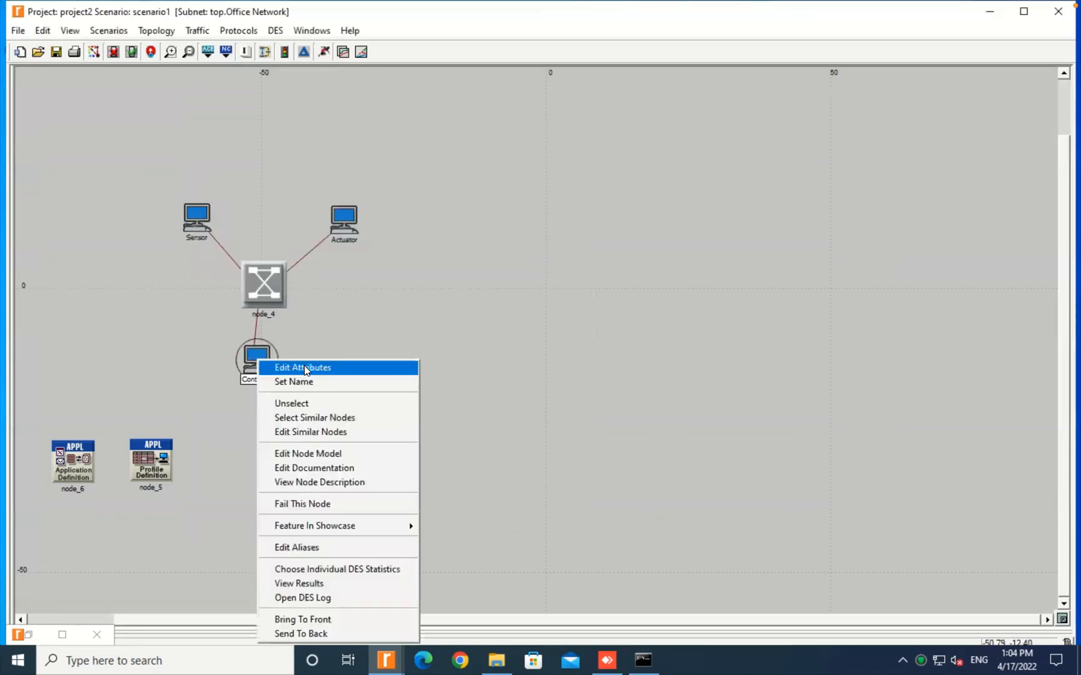
pyautogui.click(308, 569)
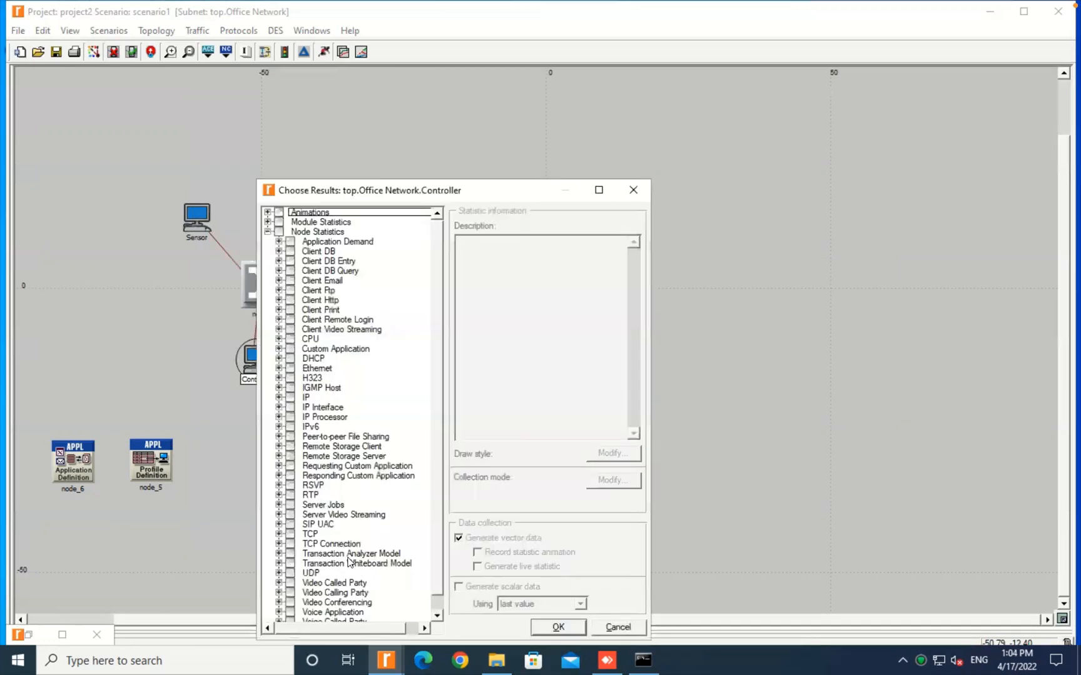
pyautogui.click(289, 601)
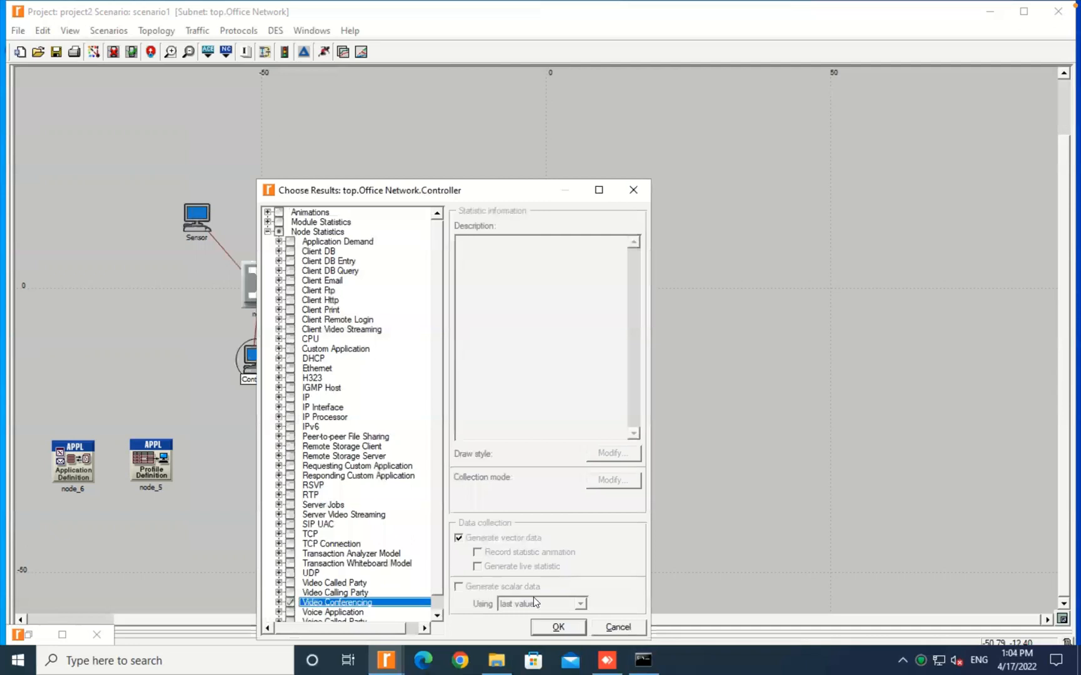
pyautogui.click(558, 627)
# Step: Enable the Video Conferencing node statistics for individual DES collection on the Actuator workstation
pyautogui.click(349, 216)
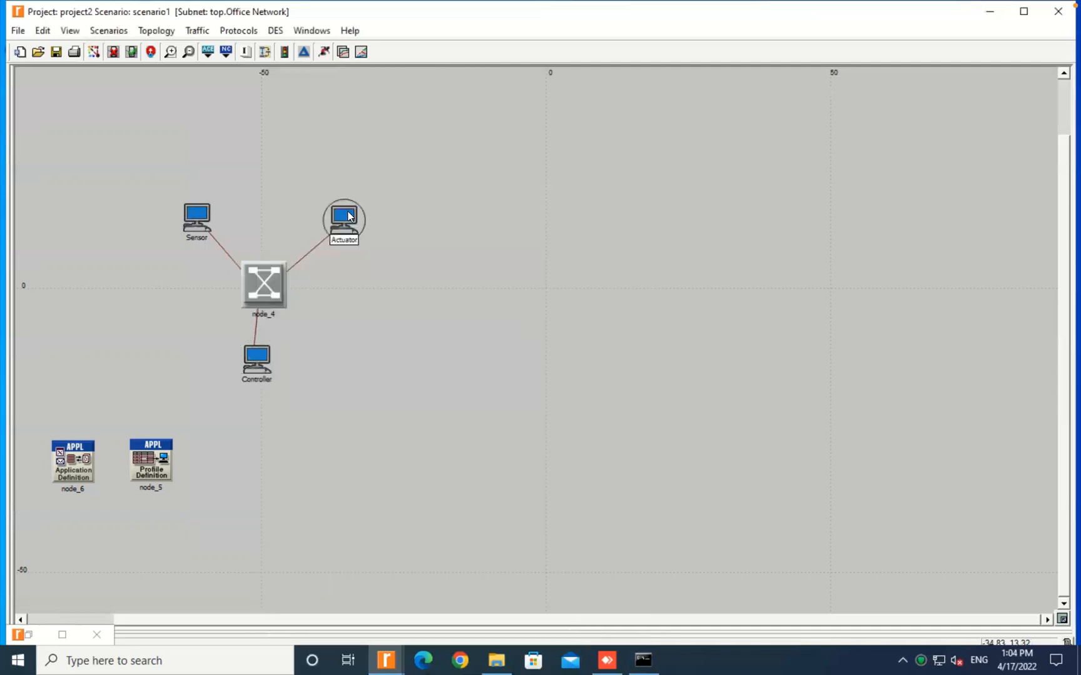
pyautogui.rightClick(348, 213)
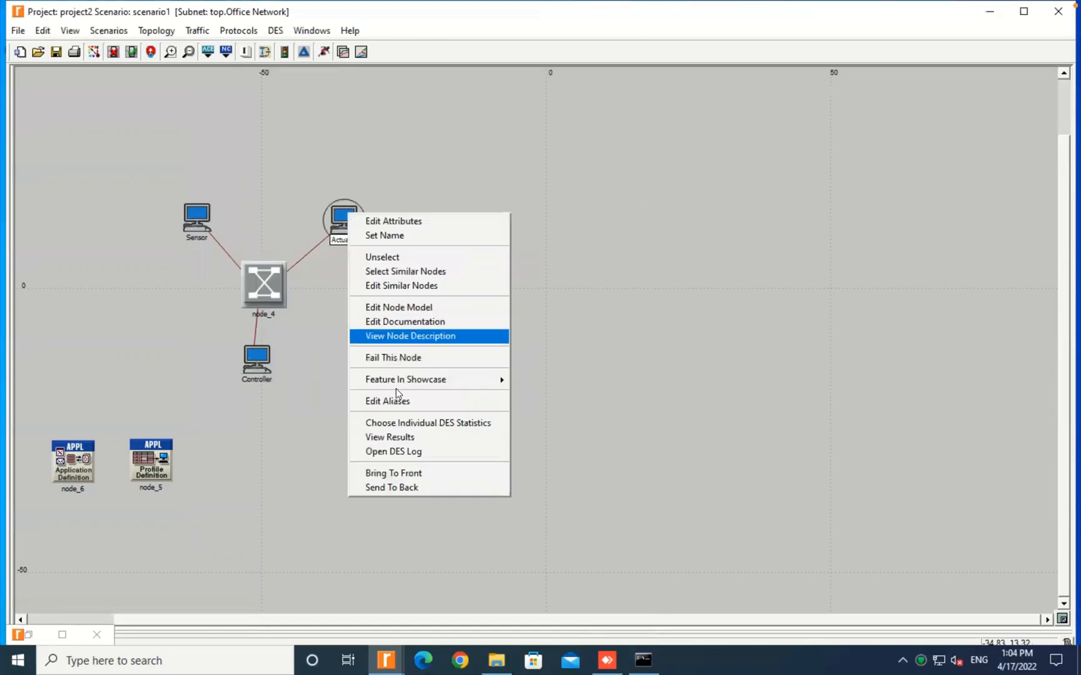
pyautogui.click(400, 422)
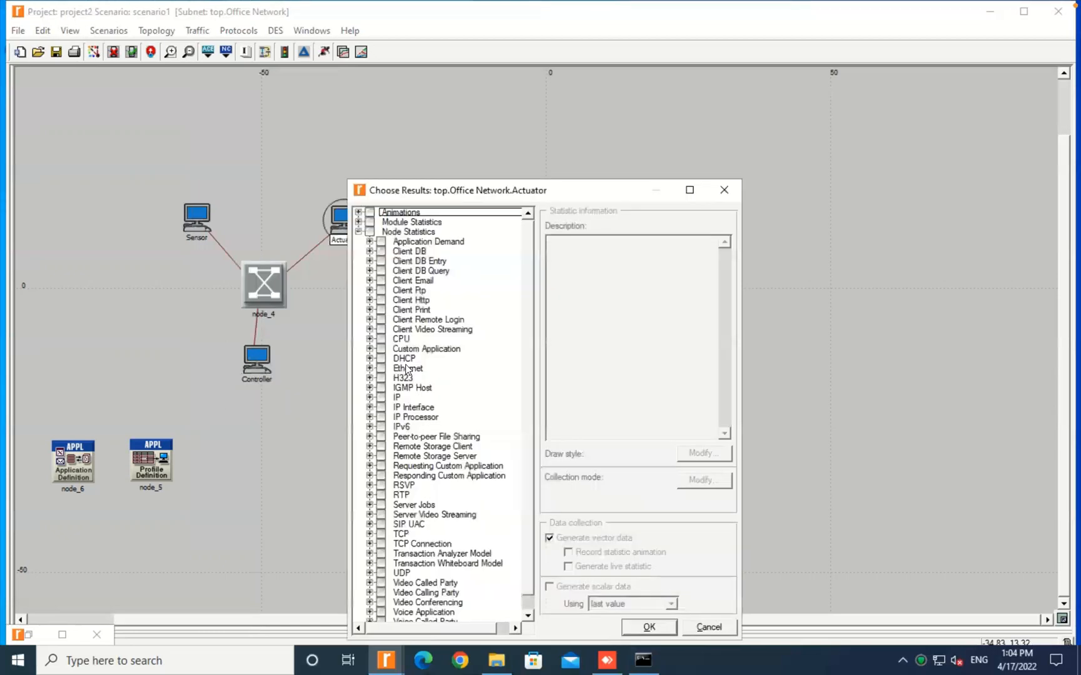
pyautogui.click(381, 603)
pyautogui.click(649, 627)
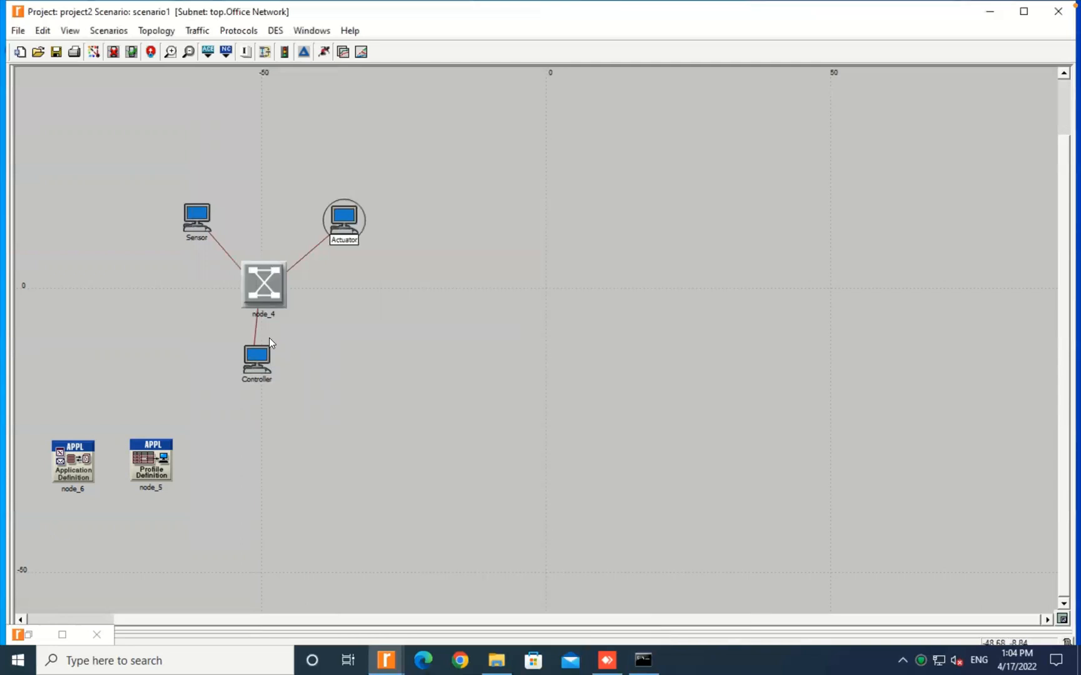
# Step: Run the discrete event simulation of scenario1 with the existing settings and dismiss the note shown at completion
pyautogui.click(324, 52)
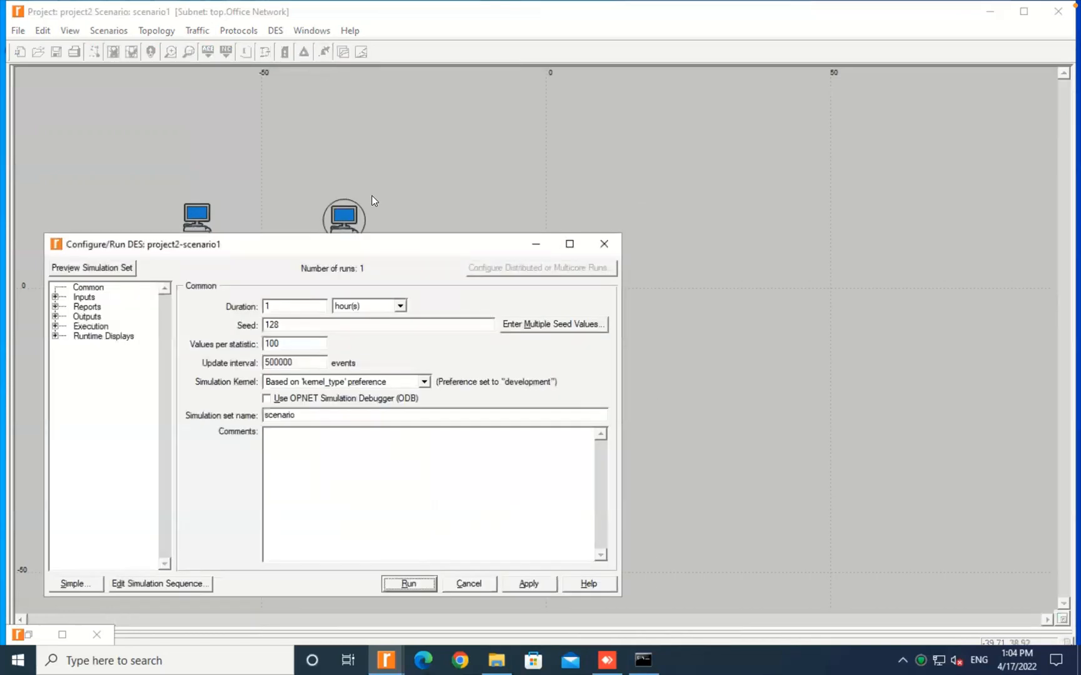
pyautogui.moveTo(377, 245); pyautogui.dragTo(452, 157)
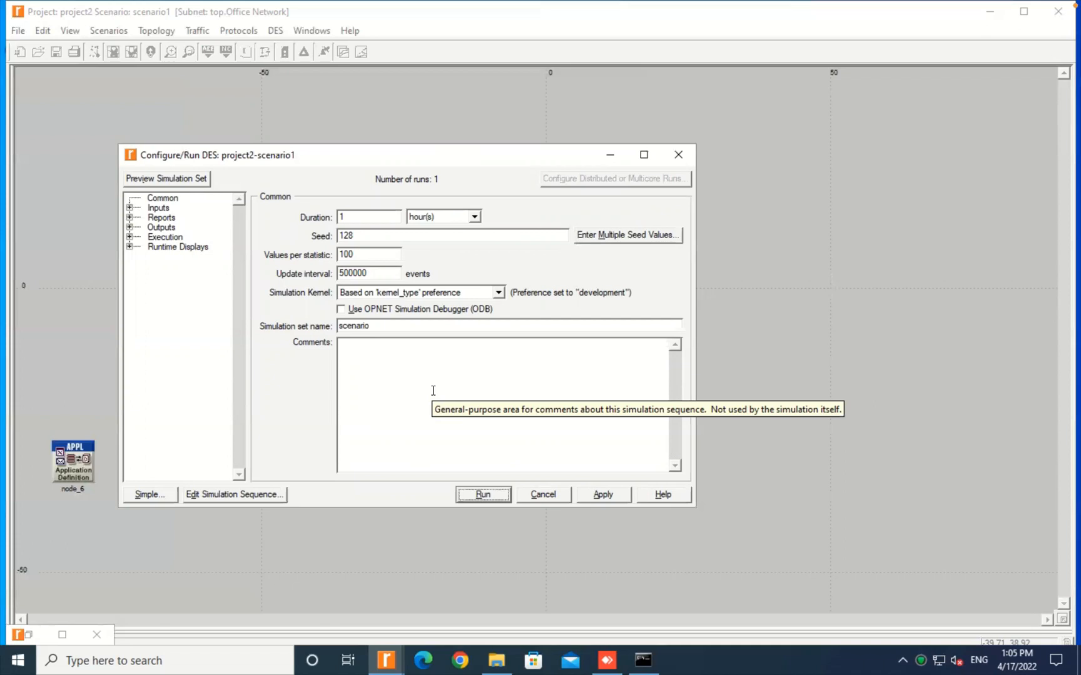
pyautogui.click(484, 494)
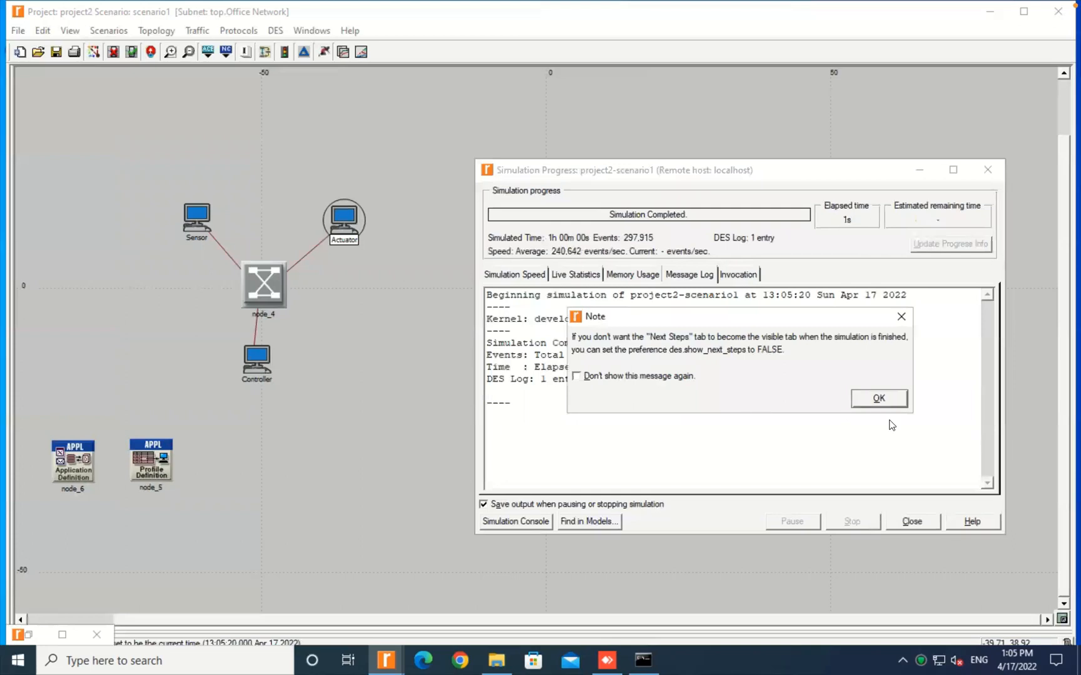
pyautogui.click(887, 400)
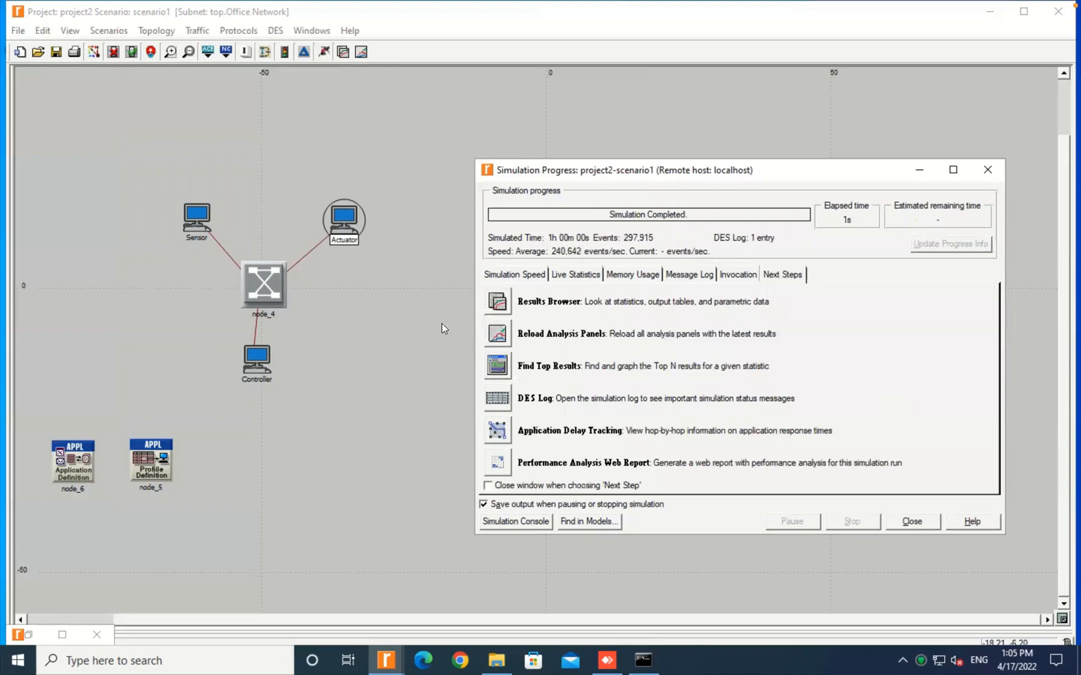
# Step: Open the simulation results and preview the Sensor's Video Conferencing Traffic Sent in bytes/sec and packets/sec, then clear both graphs
pyautogui.click(499, 305)
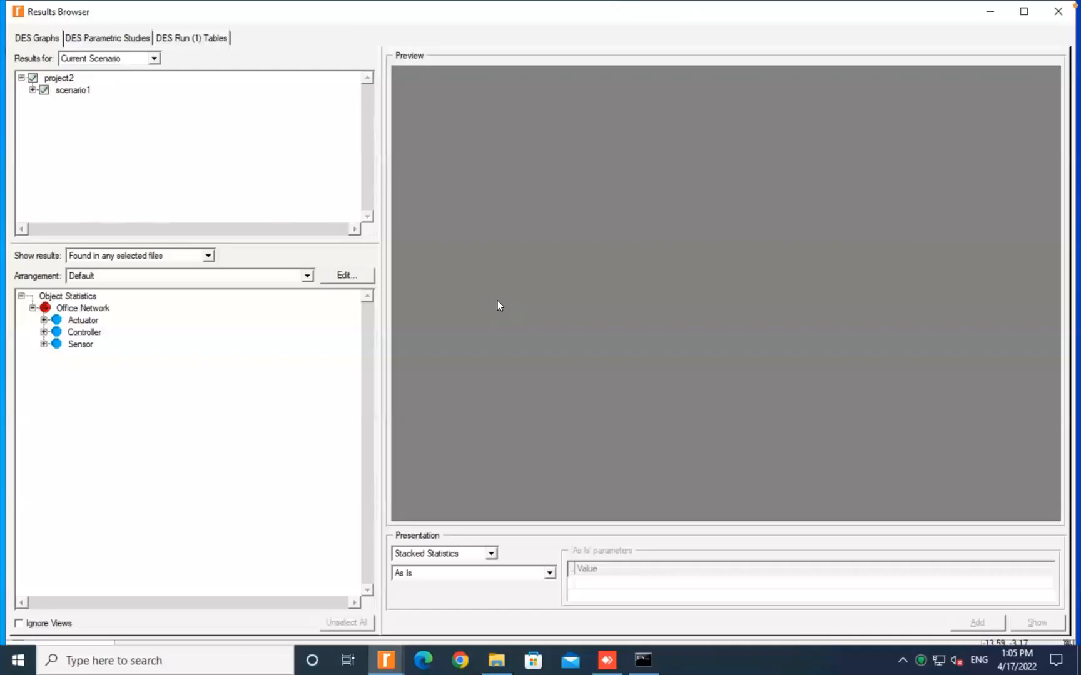
pyautogui.click(44, 344)
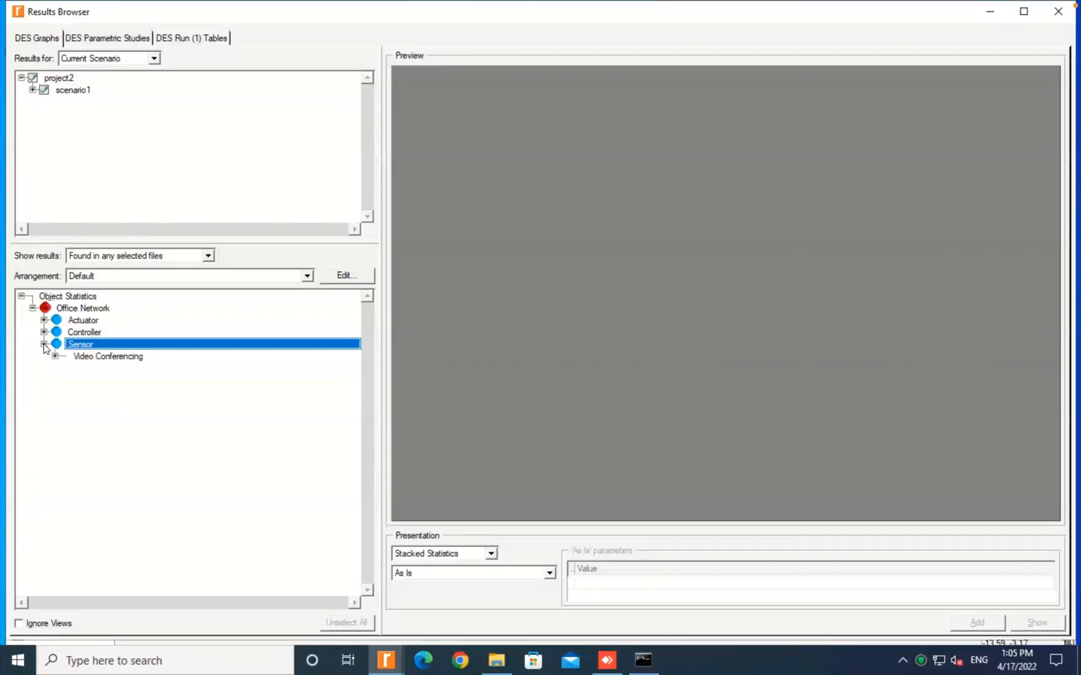
pyautogui.click(54, 355)
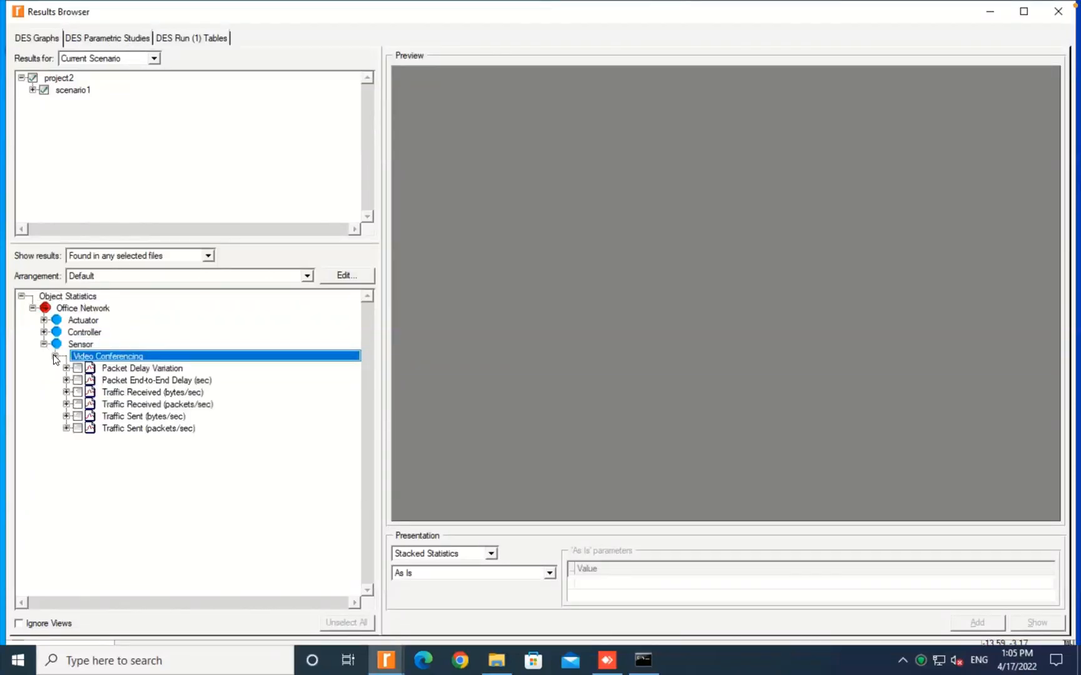
pyautogui.click(77, 416)
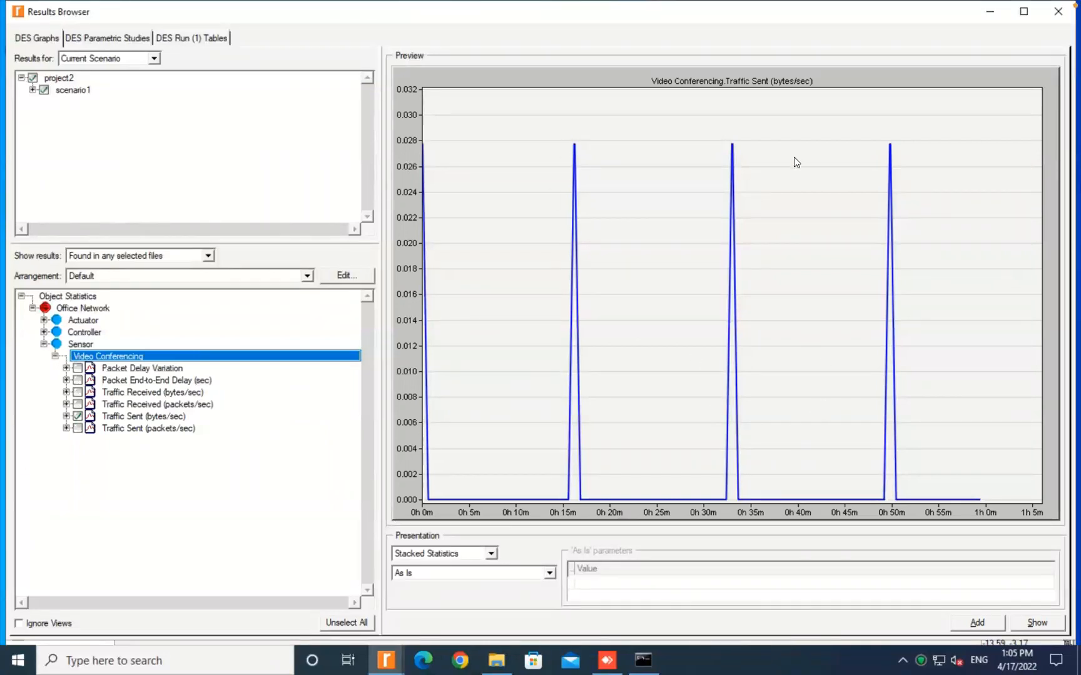
pyautogui.click(78, 429)
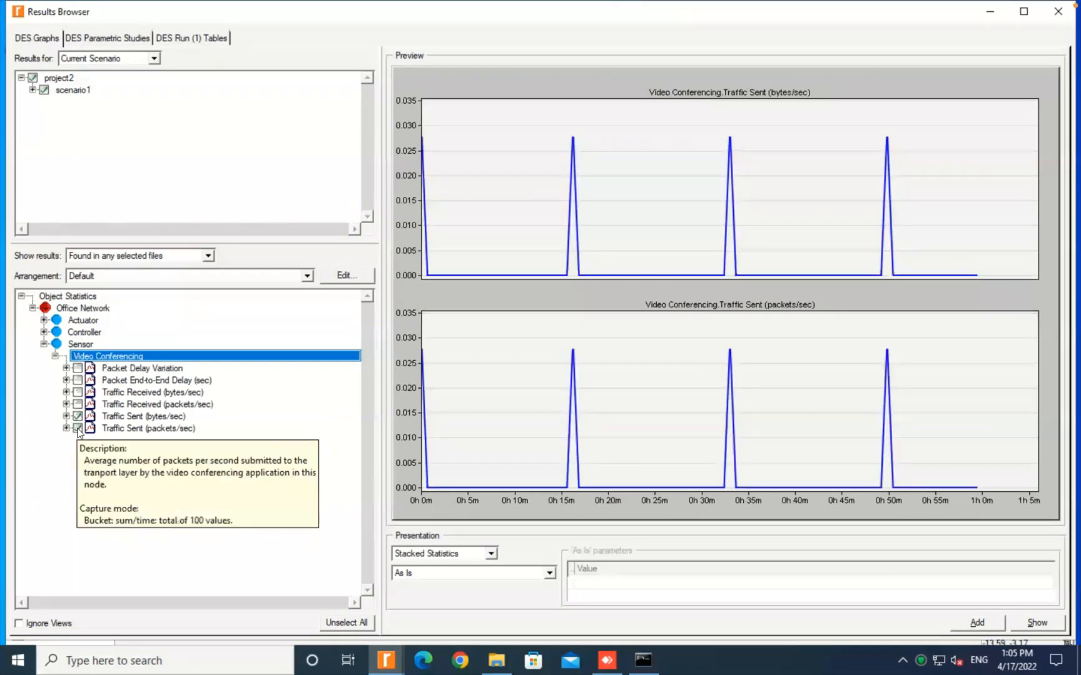
pyautogui.click(77, 429)
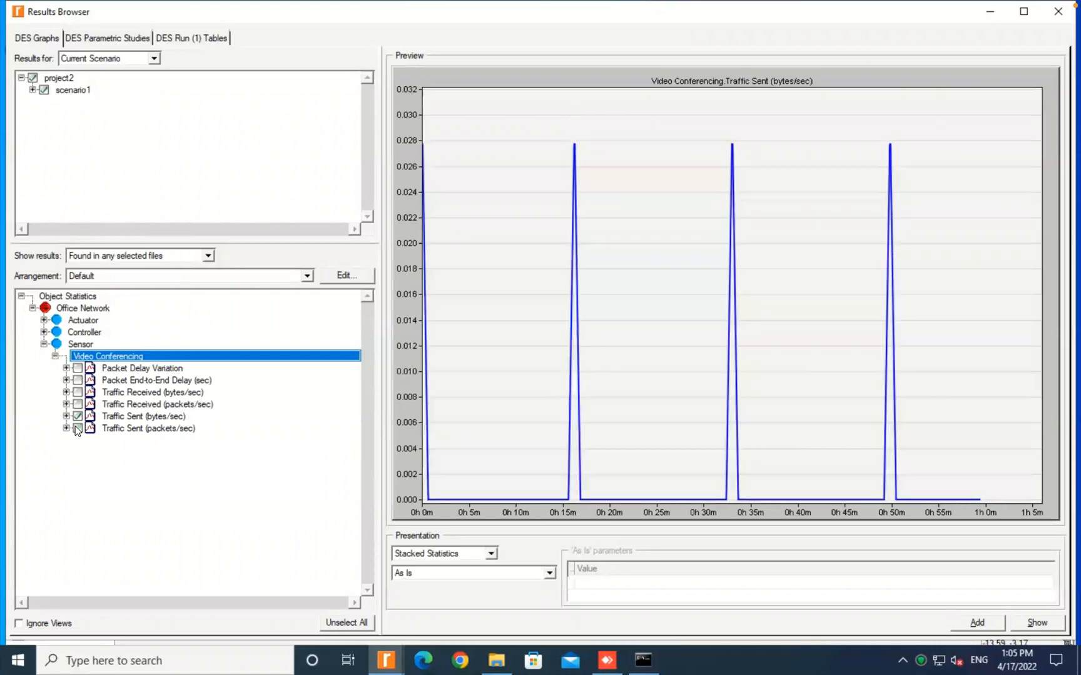
pyautogui.click(78, 416)
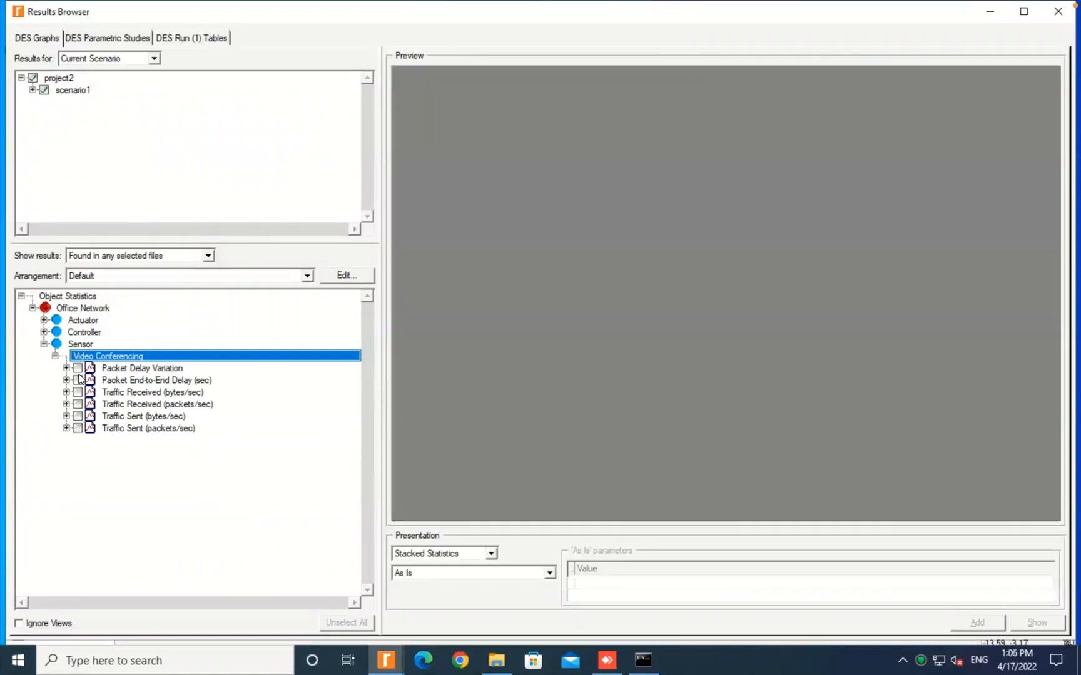
# Step: Preview the Sensor's Packet End-to-End Delay (sec) graph, then deselect it and collapse the Sensor statistics
pyautogui.click(78, 380)
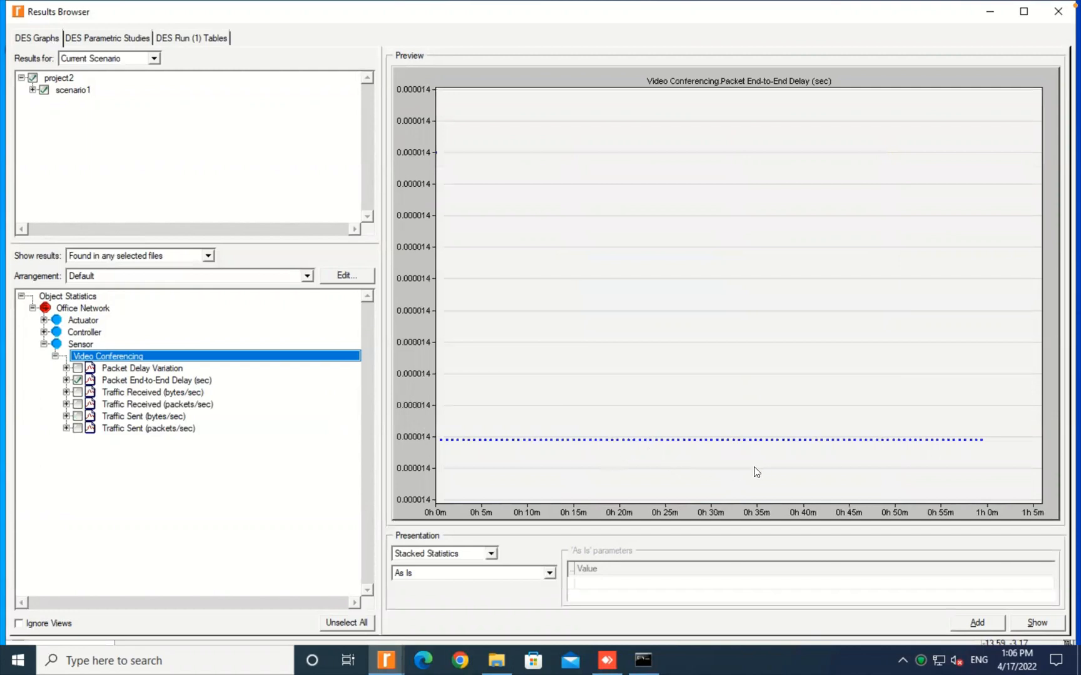
pyautogui.click(78, 380)
pyautogui.click(44, 345)
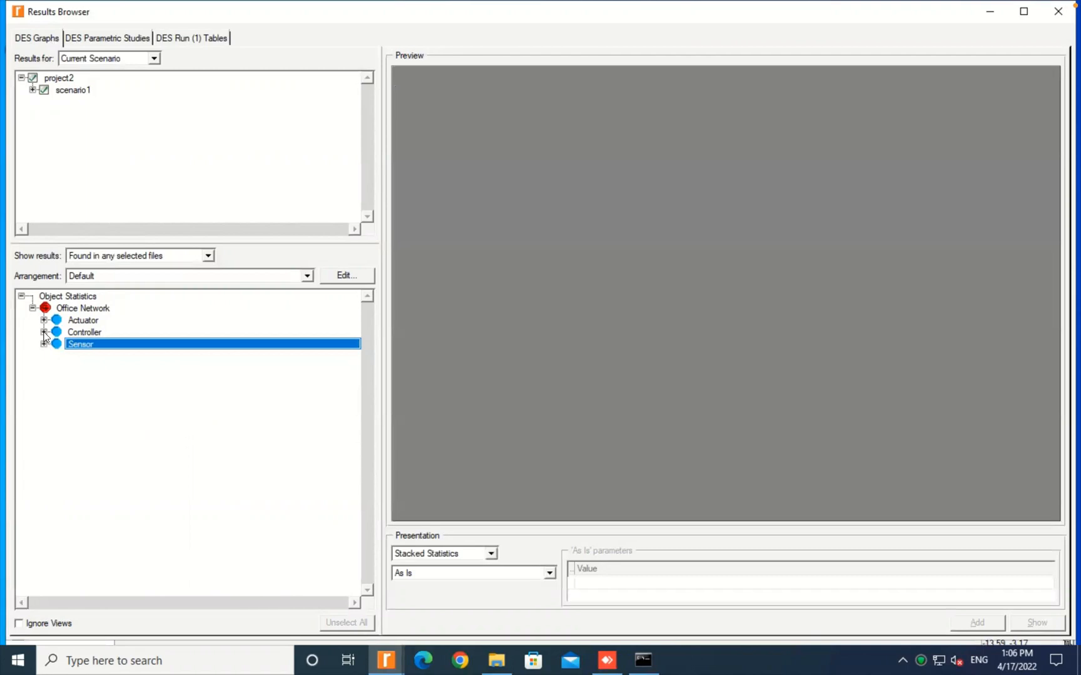
# Step: Compare the Controller's Traffic Received (bytes/sec) with the Sensor's Traffic Sent (bytes/sec) in the preview, then clear both graphs
pyautogui.click(44, 332)
pyautogui.click(55, 343)
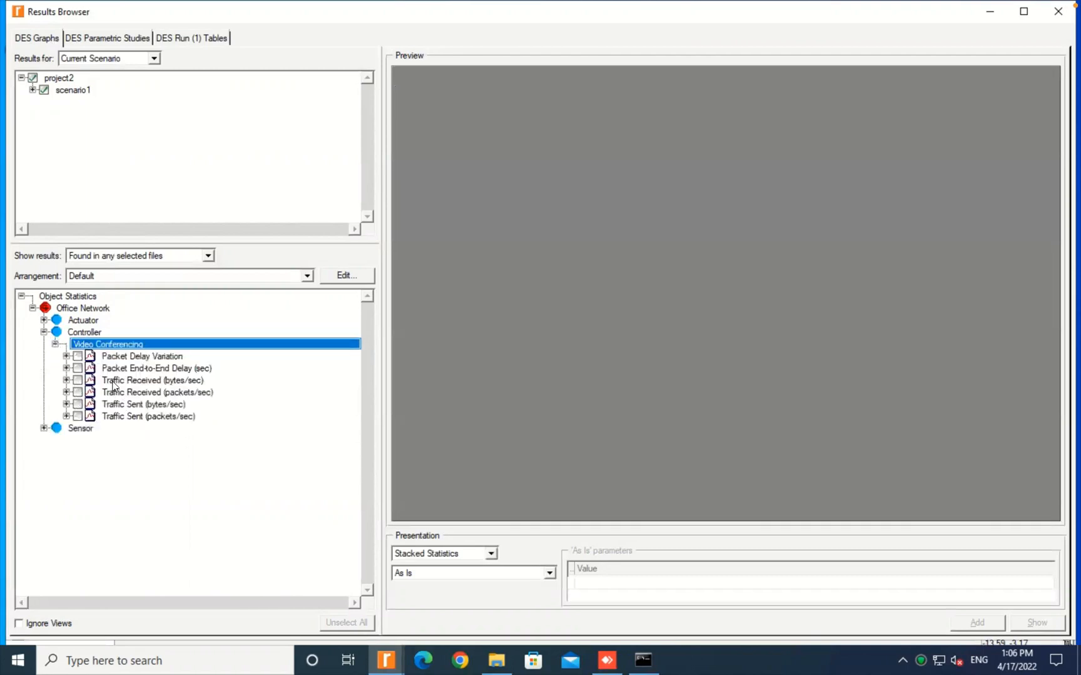
pyautogui.click(78, 380)
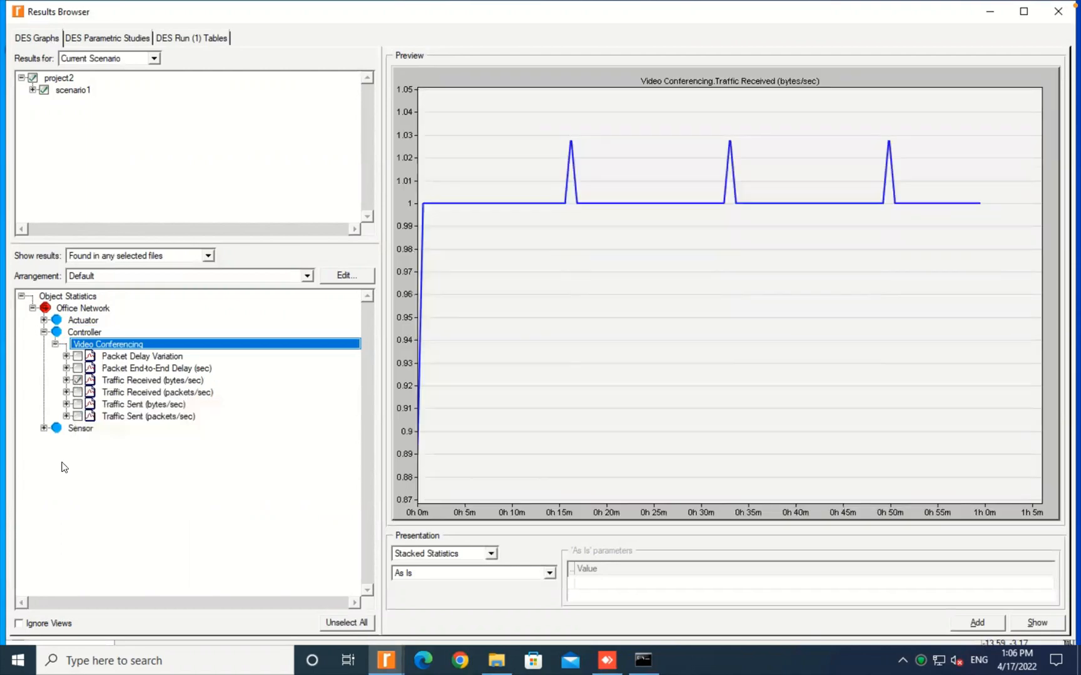
pyautogui.click(44, 429)
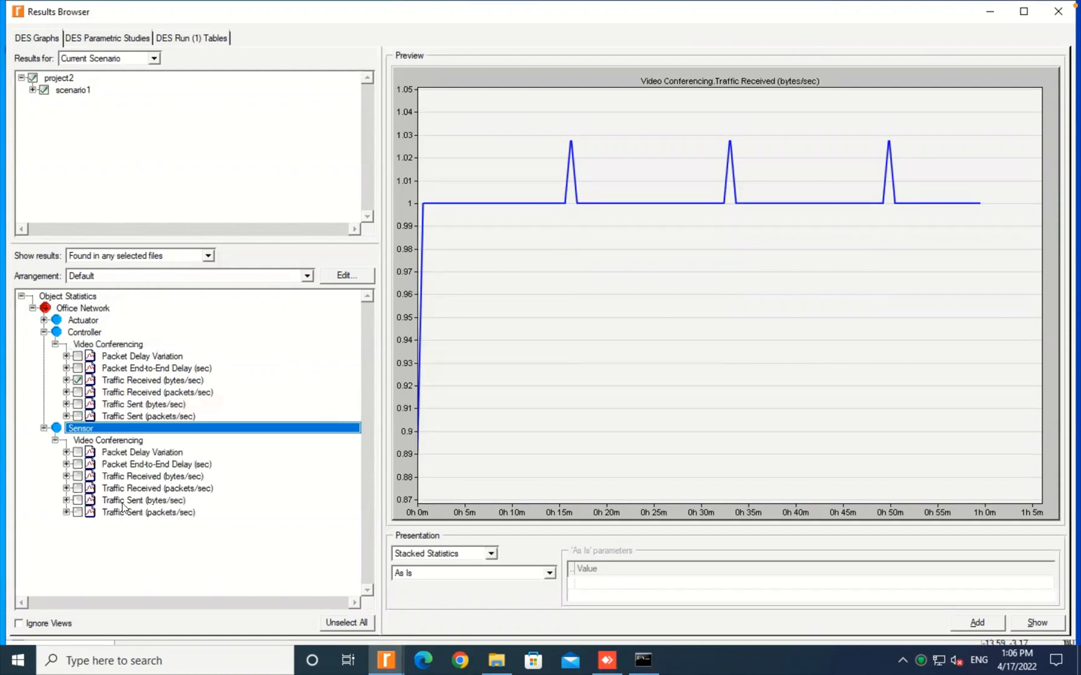
pyautogui.click(78, 500)
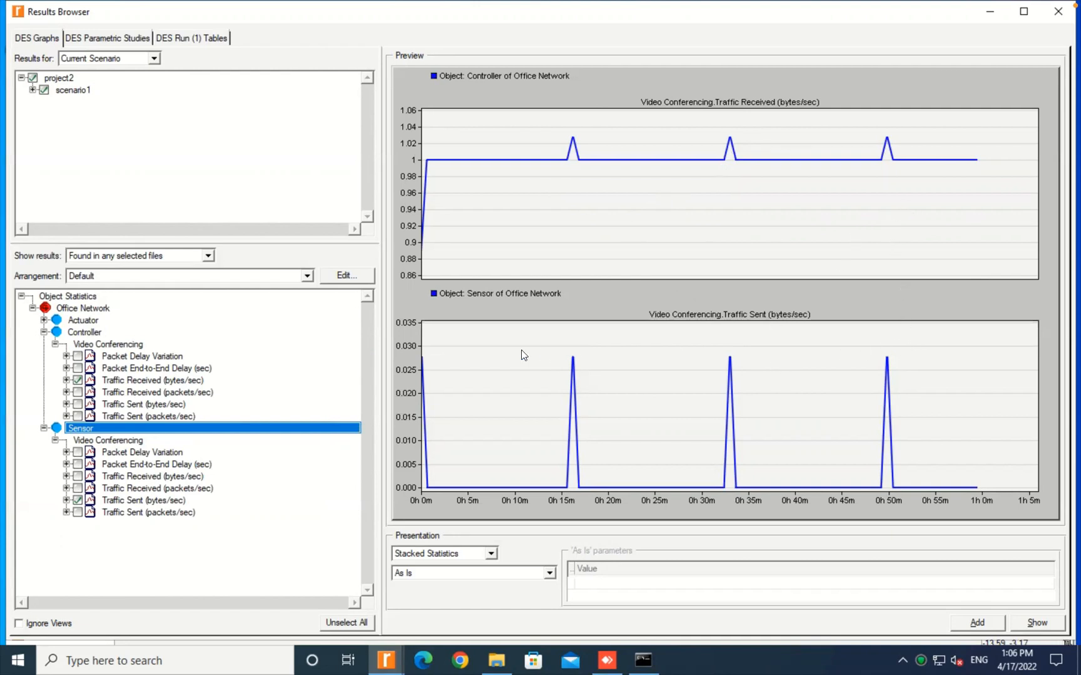
pyautogui.click(78, 501)
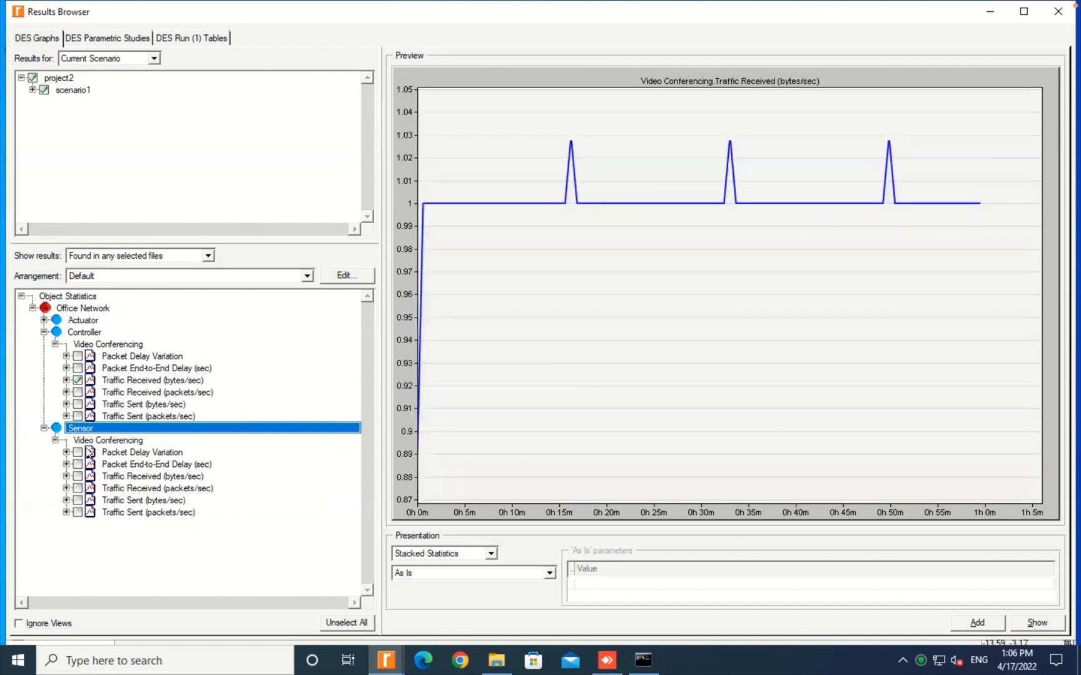
pyautogui.click(77, 381)
# Step: Preview the Actuator's Video Conferencing Traffic Received (bytes/sec) graph
pyautogui.click(44, 321)
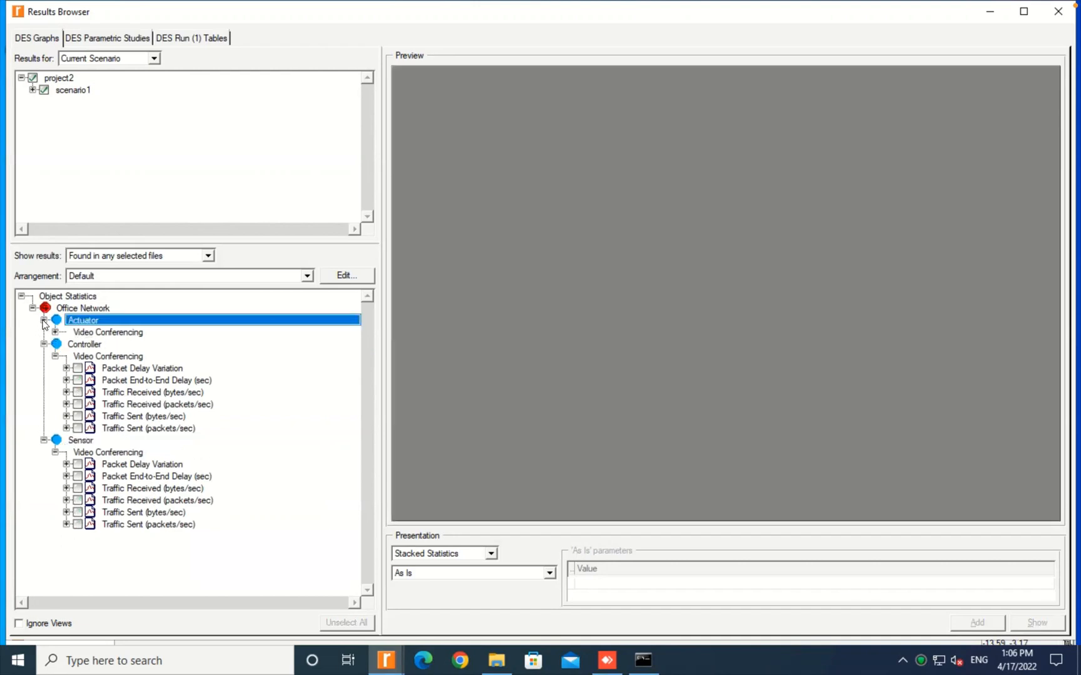
pyautogui.click(55, 332)
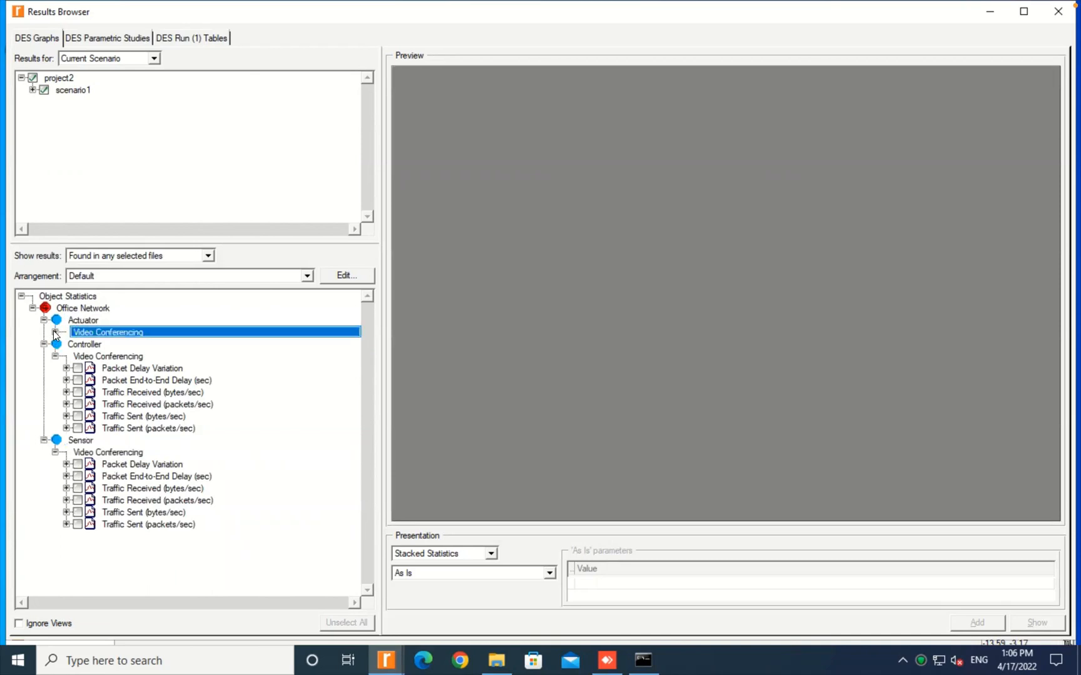
pyautogui.click(56, 332)
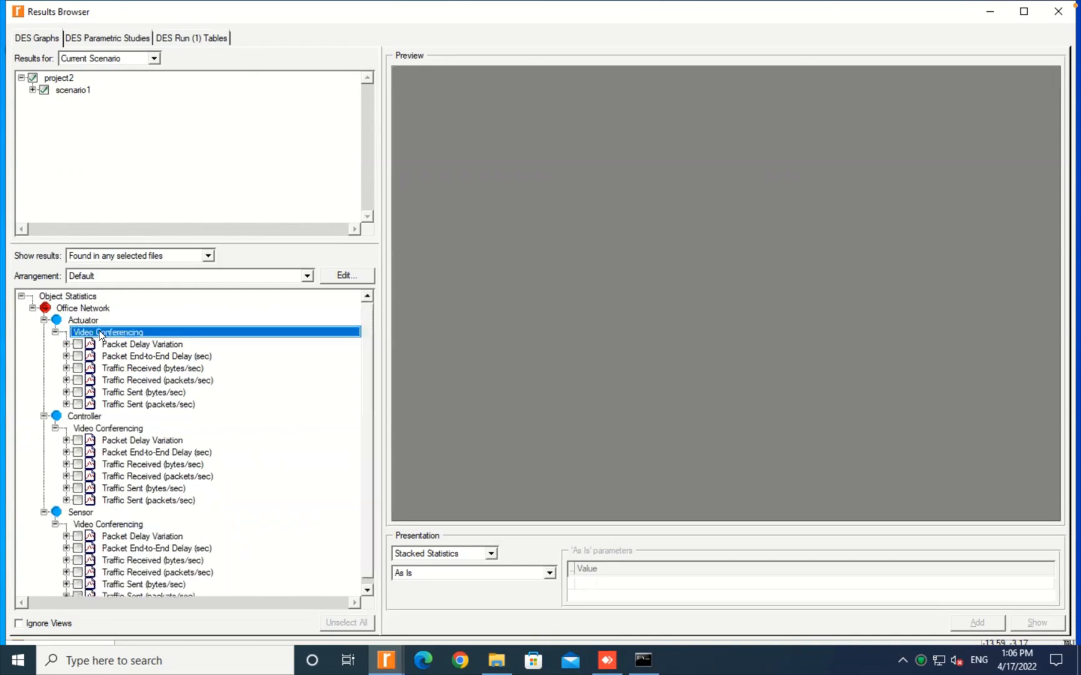
pyautogui.click(78, 368)
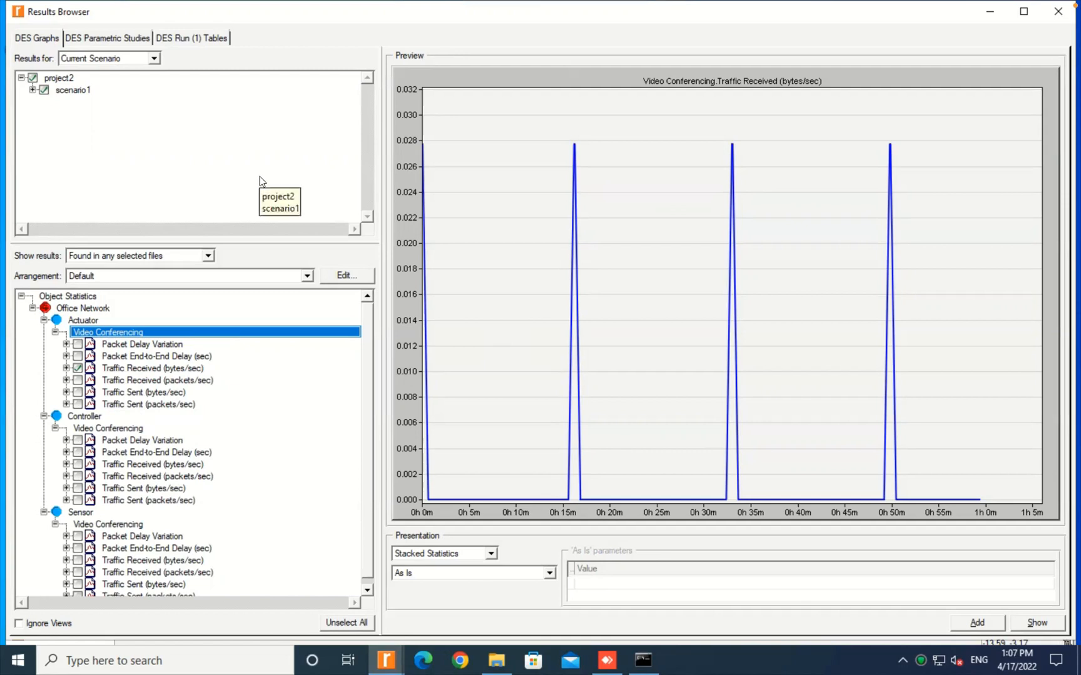
pyautogui.moveTo(782, 6)
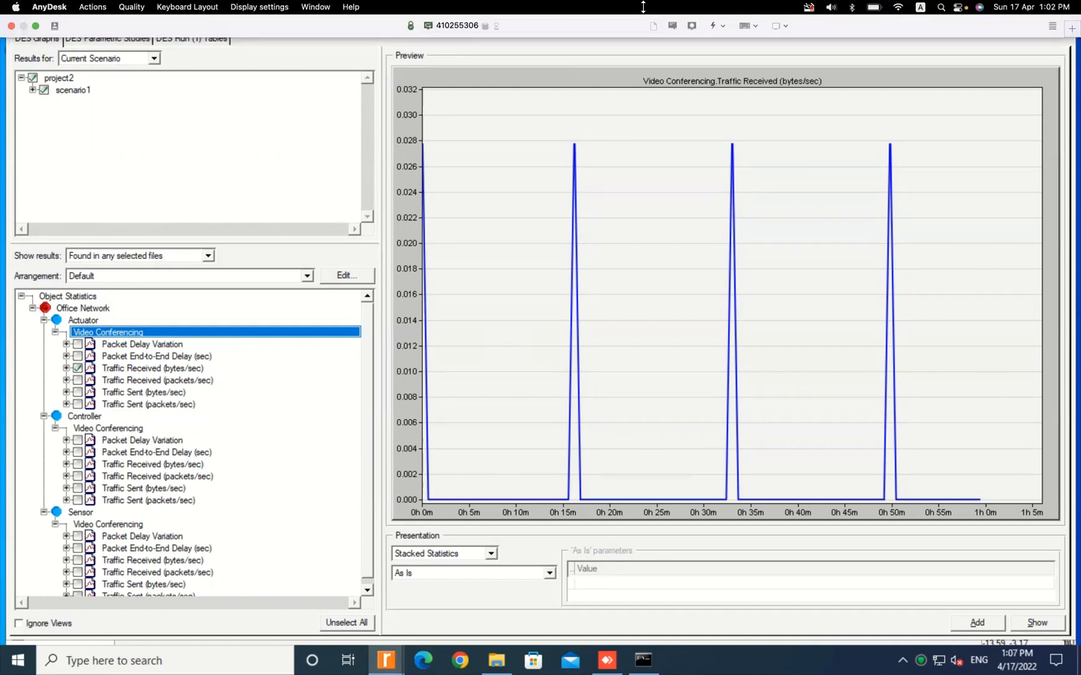